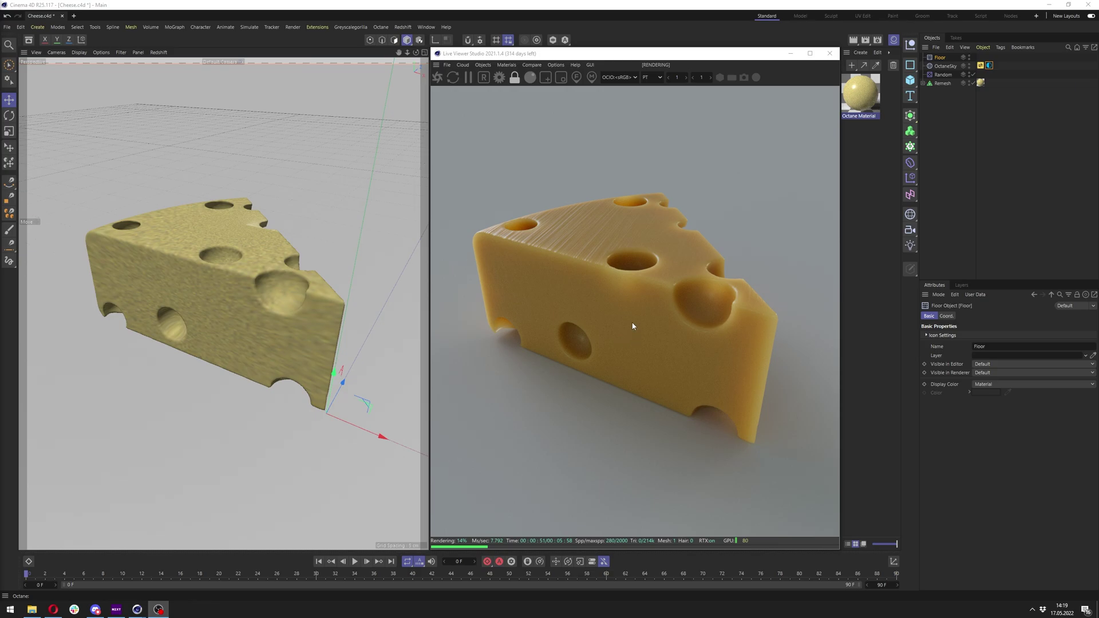
Step: Inspect the Remesh, OctaneSky and Floor objects that make up the cheese scene
click(943, 83)
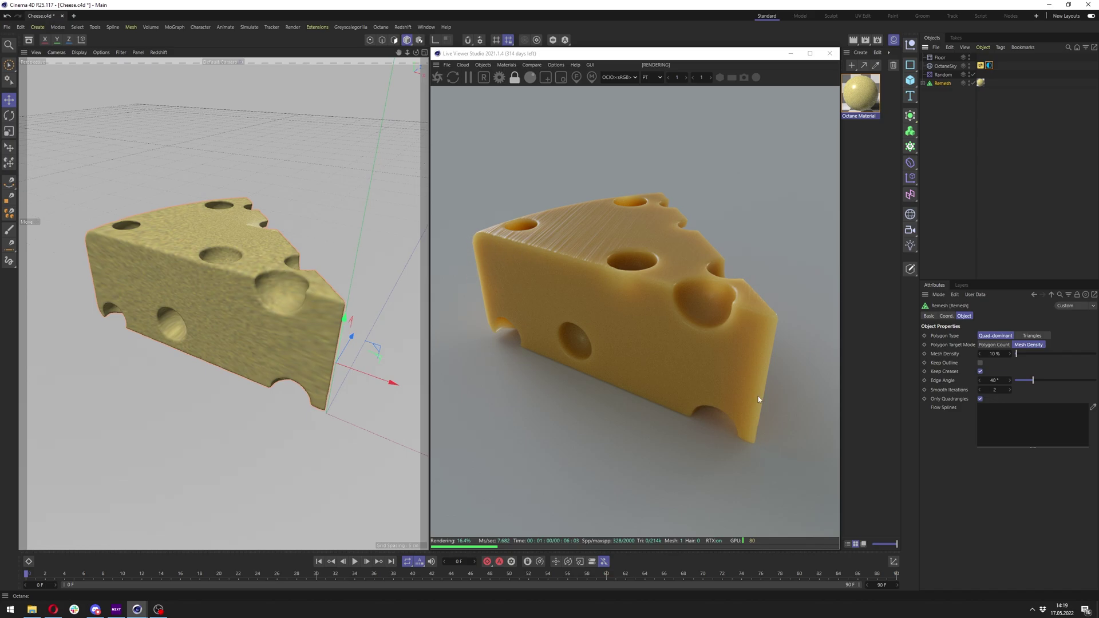
click(989, 66)
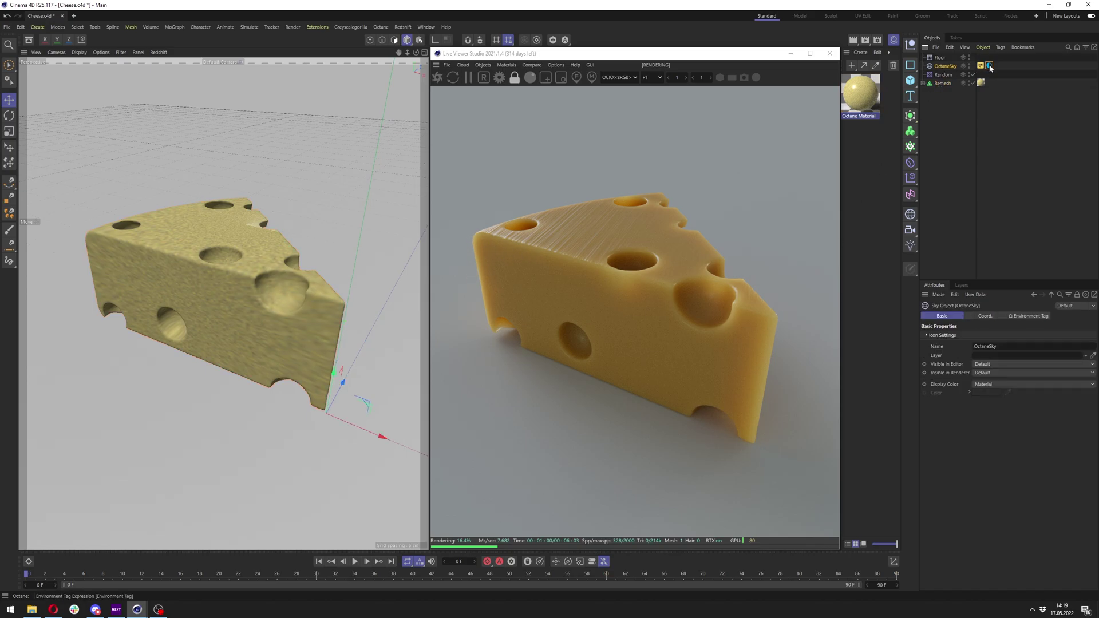
click(989, 65)
click(939, 57)
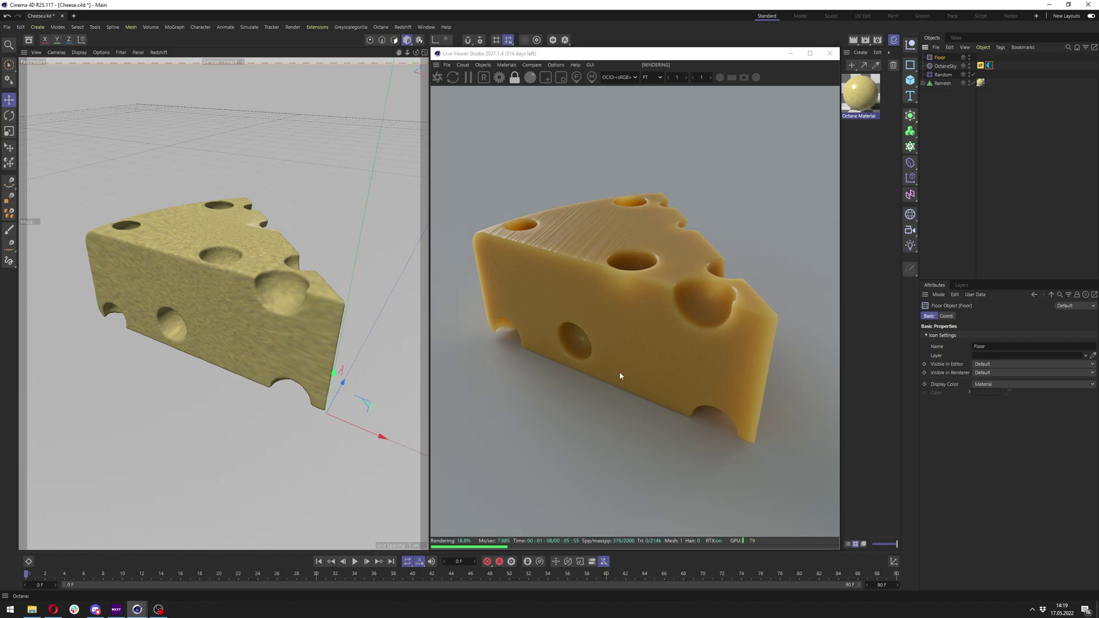
Step: Open the Octane render settings on the path tracing kernel parameters
click(498, 77)
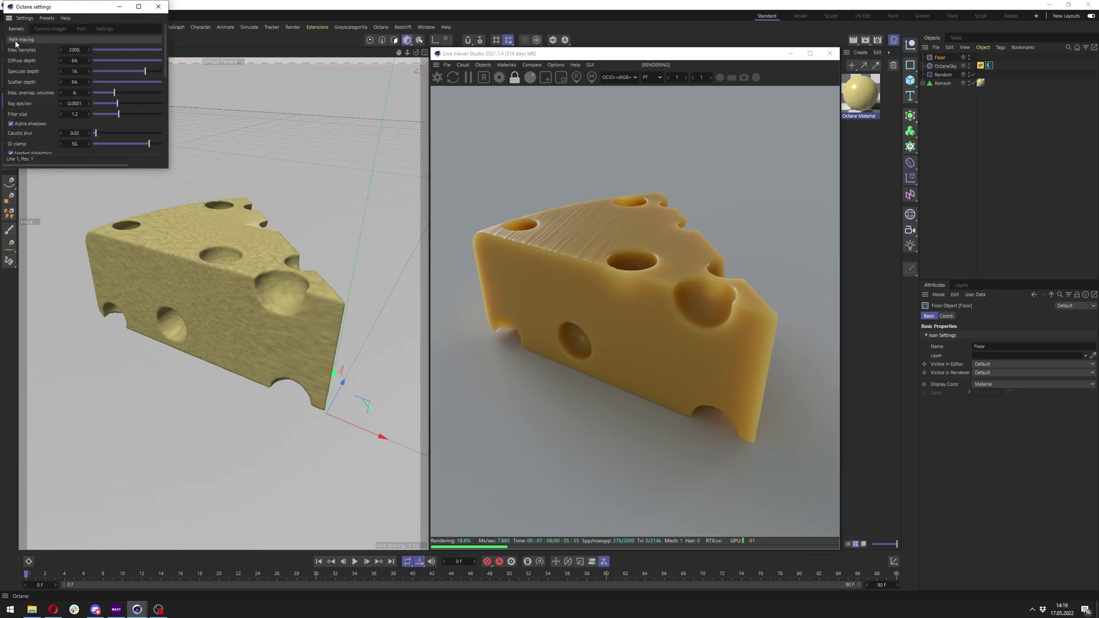
click(29, 40)
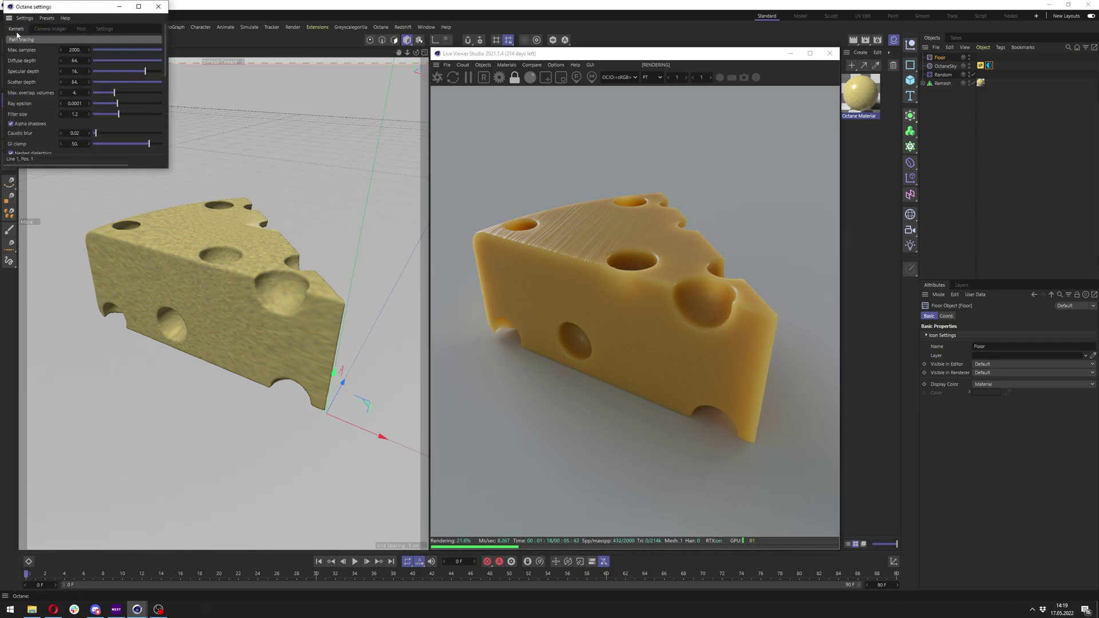
click(65, 67)
Step: Set both the scatter depth and the diffuse depth of the path tracing kernel to 1
click(75, 82)
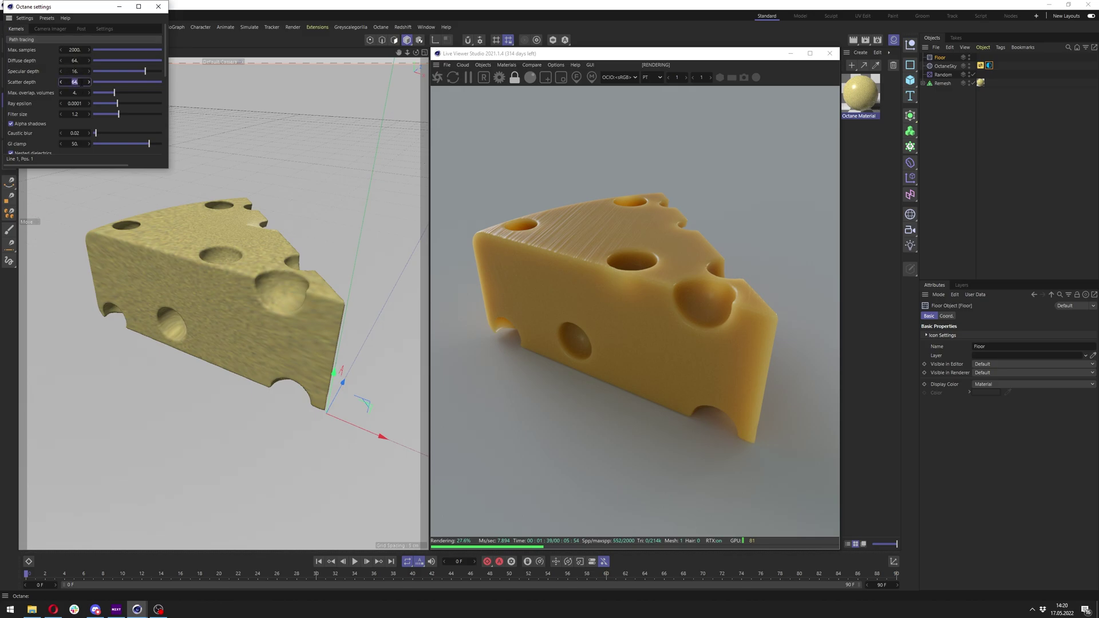
key(Return)
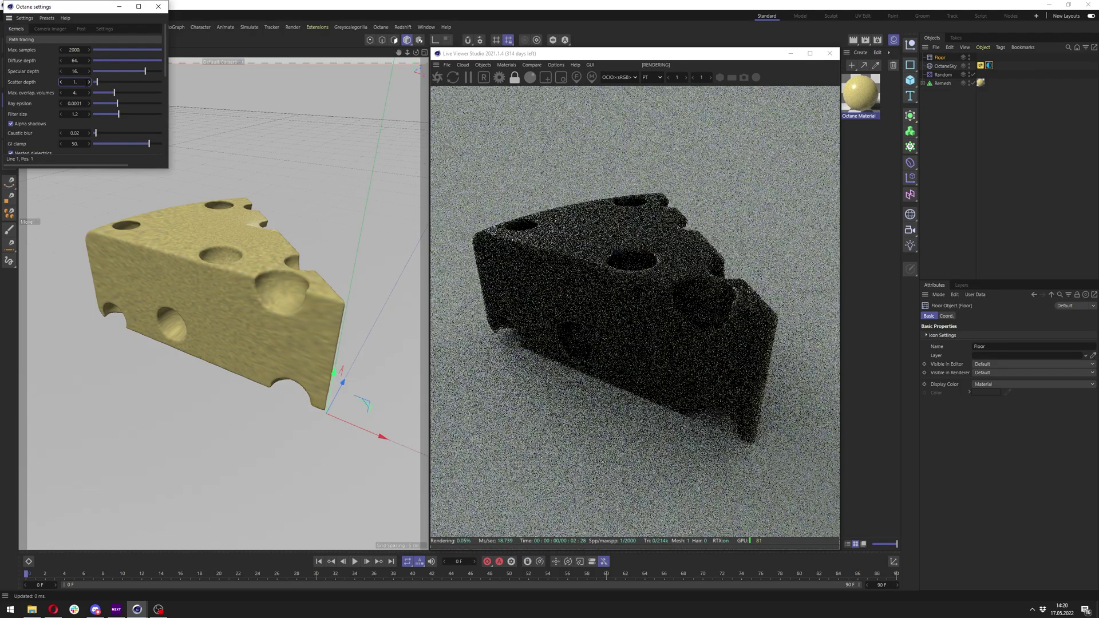
drag(105, 61, 152, 69)
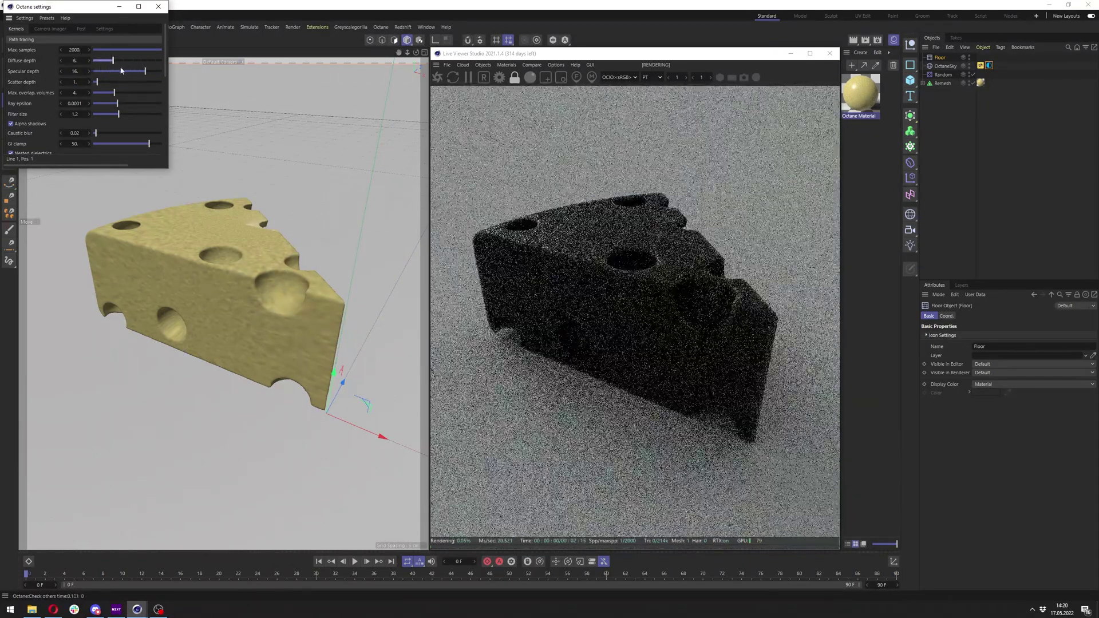
click(75, 61)
text(1)
key(Return)
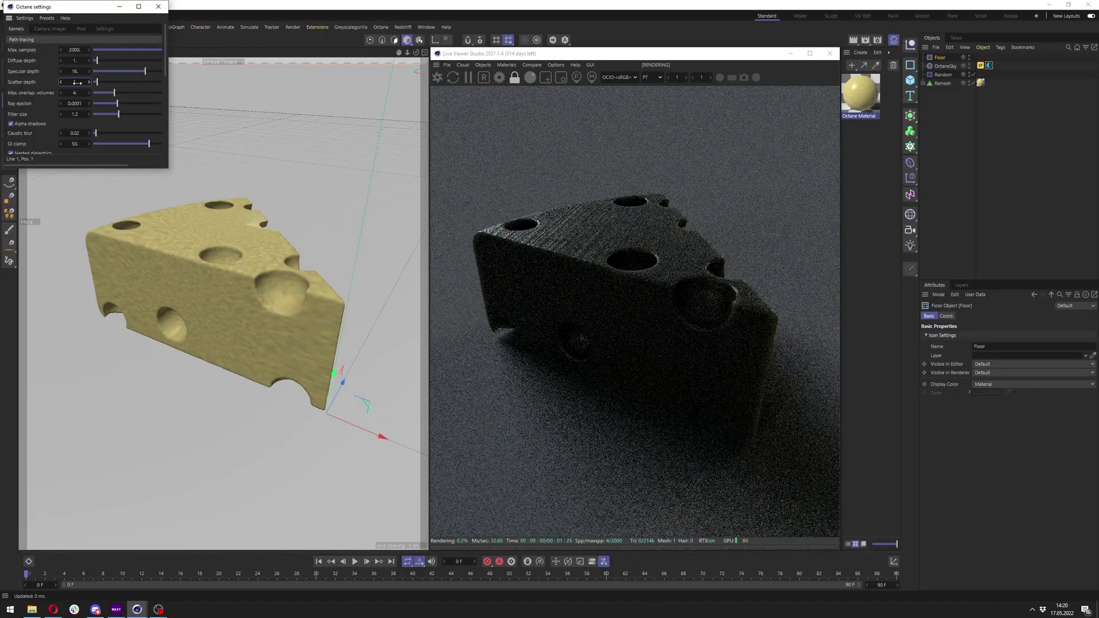
Step: Raise the kernel's scatter depth and diffuse depth to 64 each
click(75, 82)
mouse_move(124, 83)
mouse_down()
mouse_move(115, 86)
mouse_move(153, 84)
mouse_move(109, 89)
mouse_move(119, 86)
mouse_up()
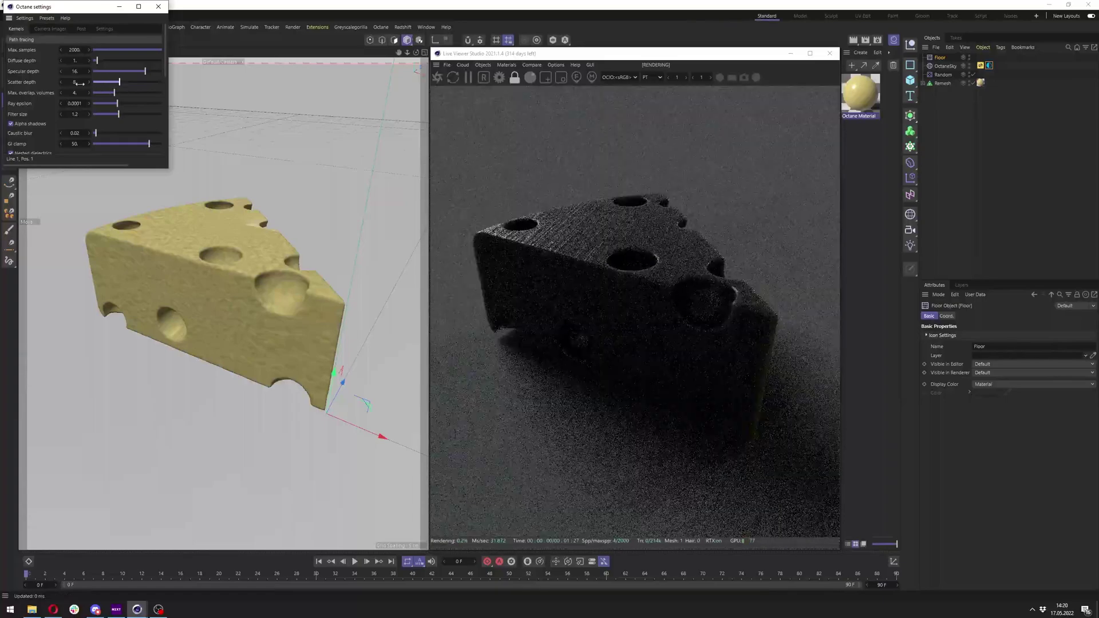
click(75, 82)
text(64)
key(Return)
click(75, 60)
text(6)
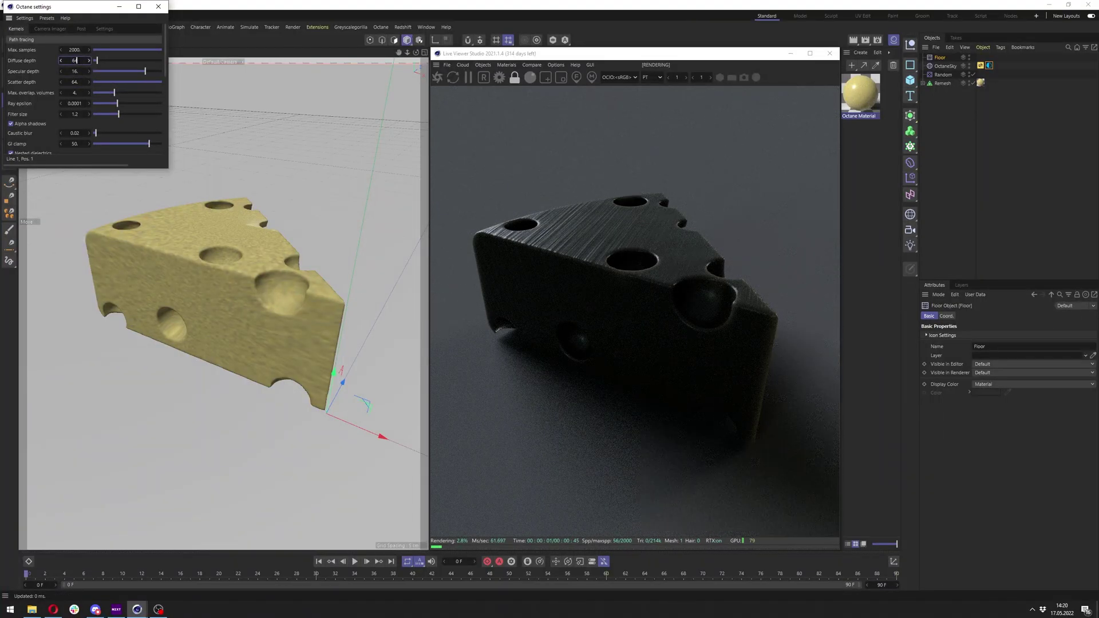
text(4)
key(Return)
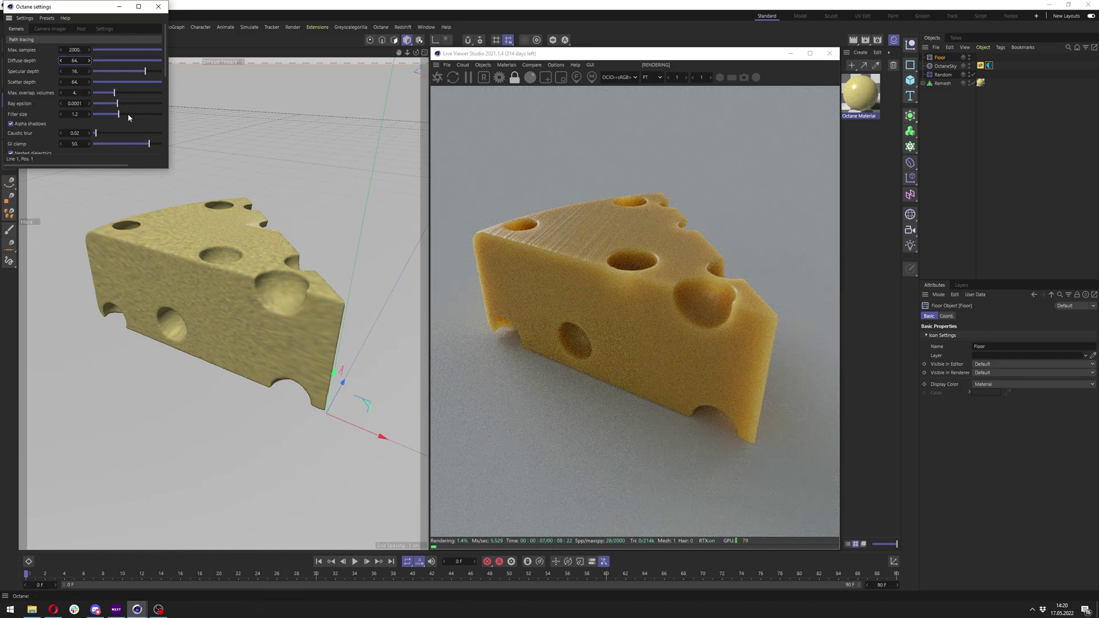
Step: Try a value of 256 for the kernel's diffuse depth and scatter depth
click(75, 81)
text(256)
key(Return)
Step: Return the scatter depth and the diffuse depth to 64
double_click(75, 82)
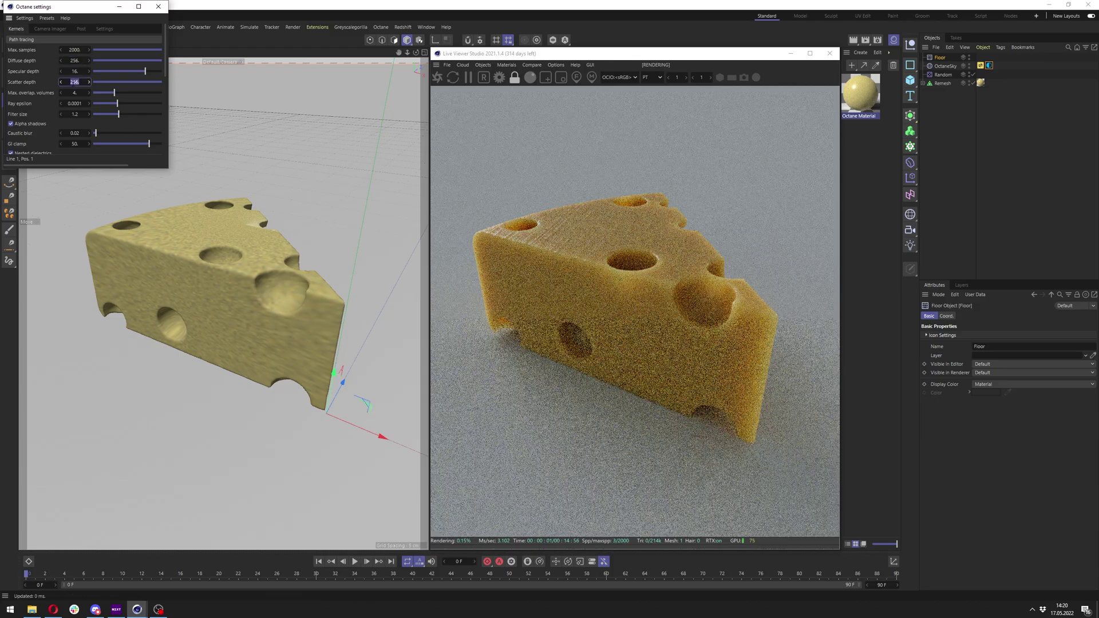
text(64)
double_click(79, 60)
text(64)
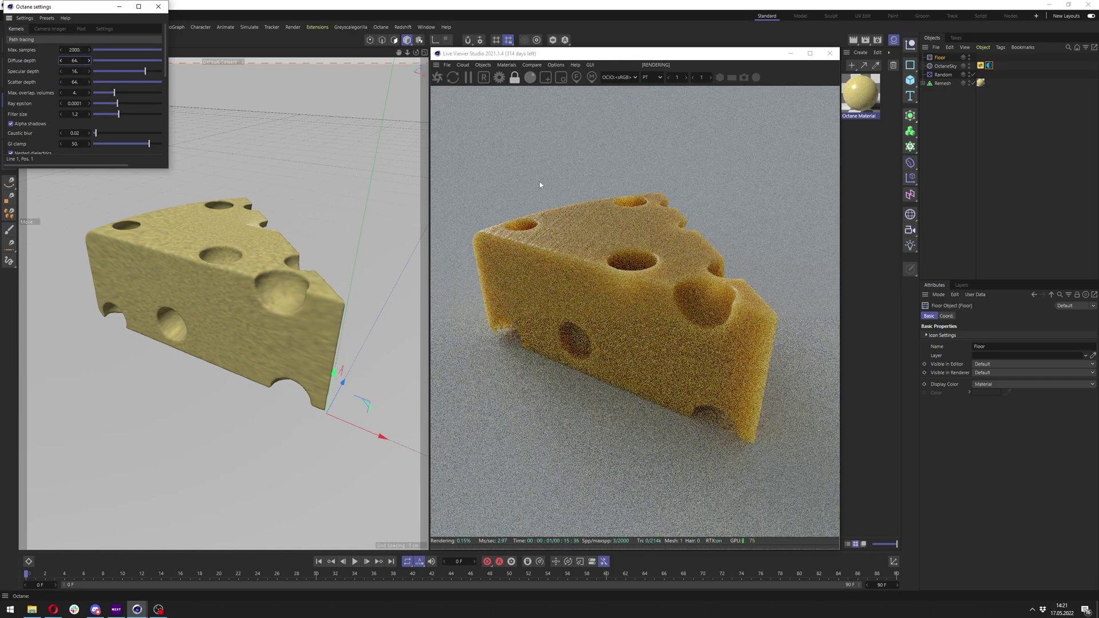
Step: Try a different specular depth in the kernel settings and return it to 16
scroll(36, 64, down, 1)
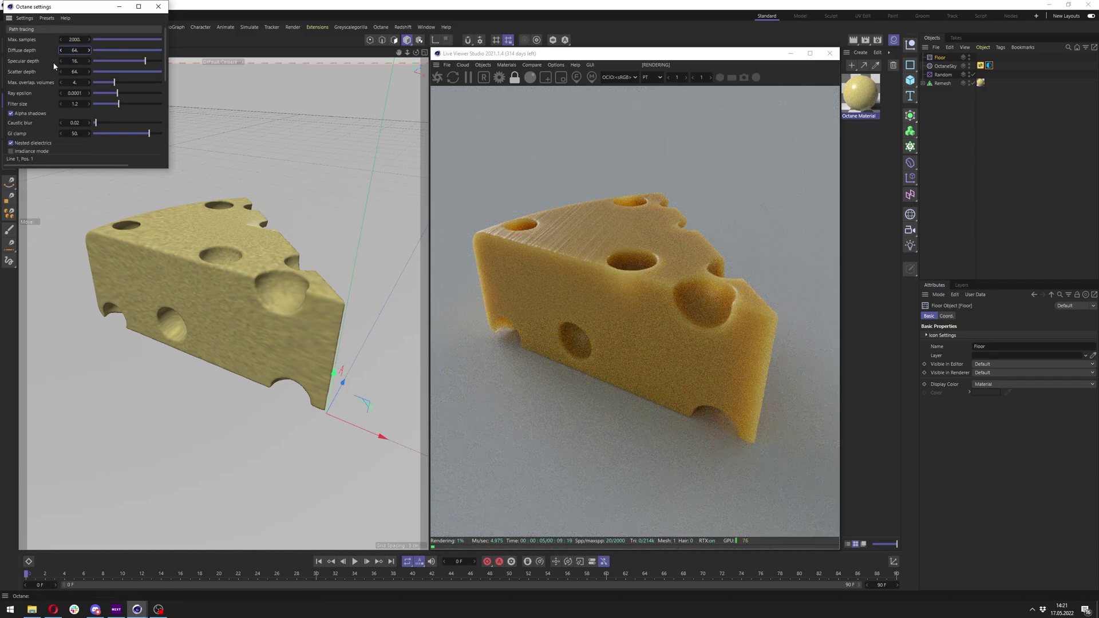
drag(123, 61, 154, 61)
key(BackSpace)
key(Return)
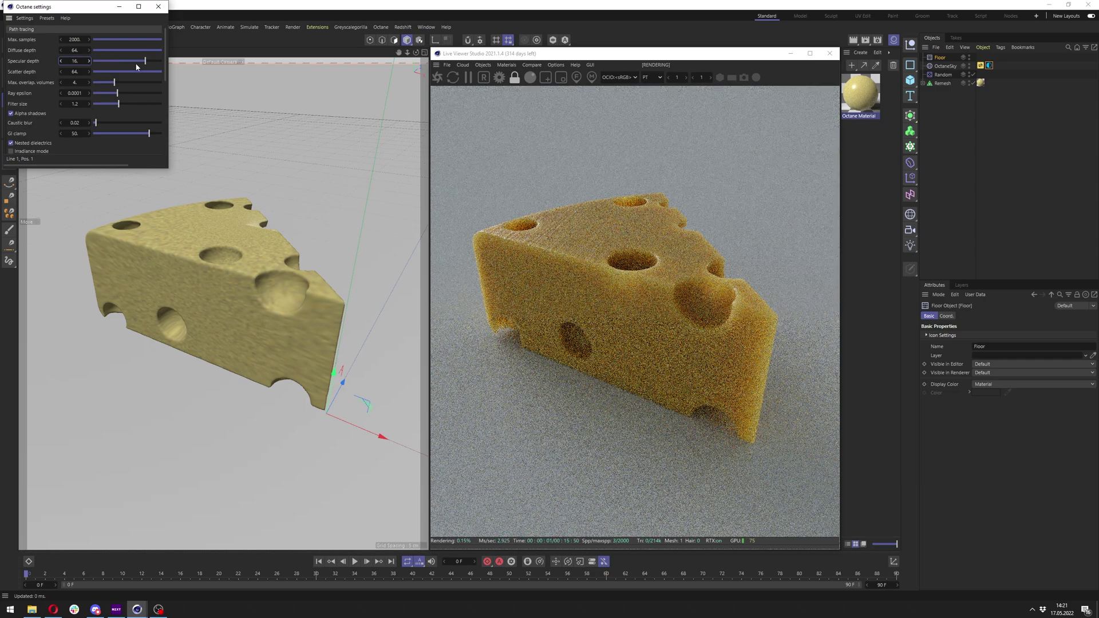
Step: Set the GI clamp to 5 and enable adaptive sampling in the path tracing kernel
scroll(167, 61, up, 1)
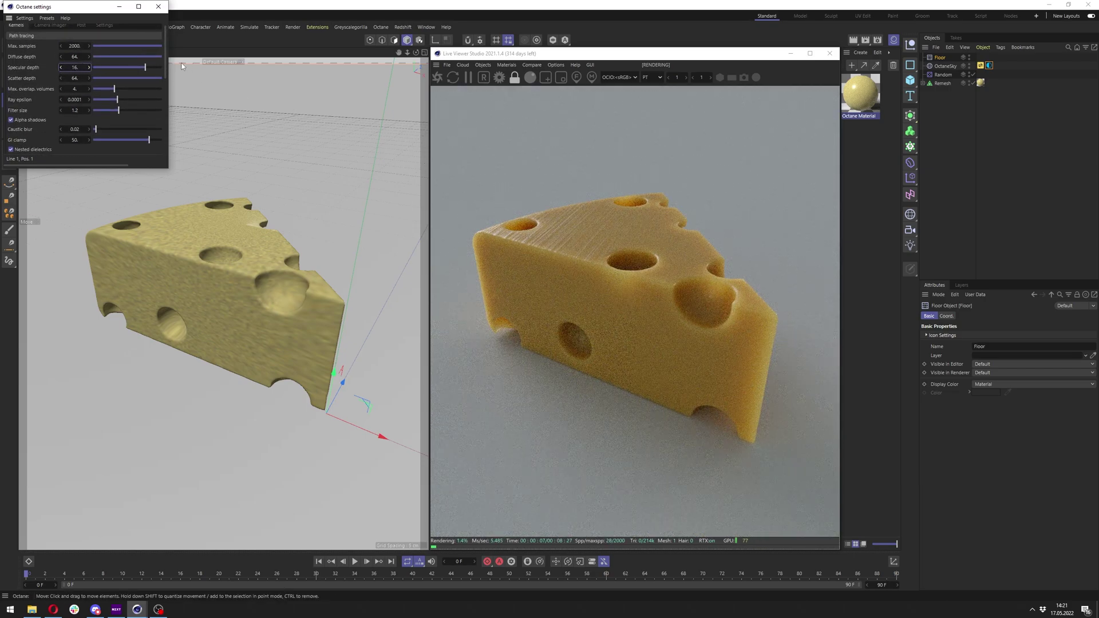
scroll(165, 115, down, 10)
scroll(165, 97, up, 10)
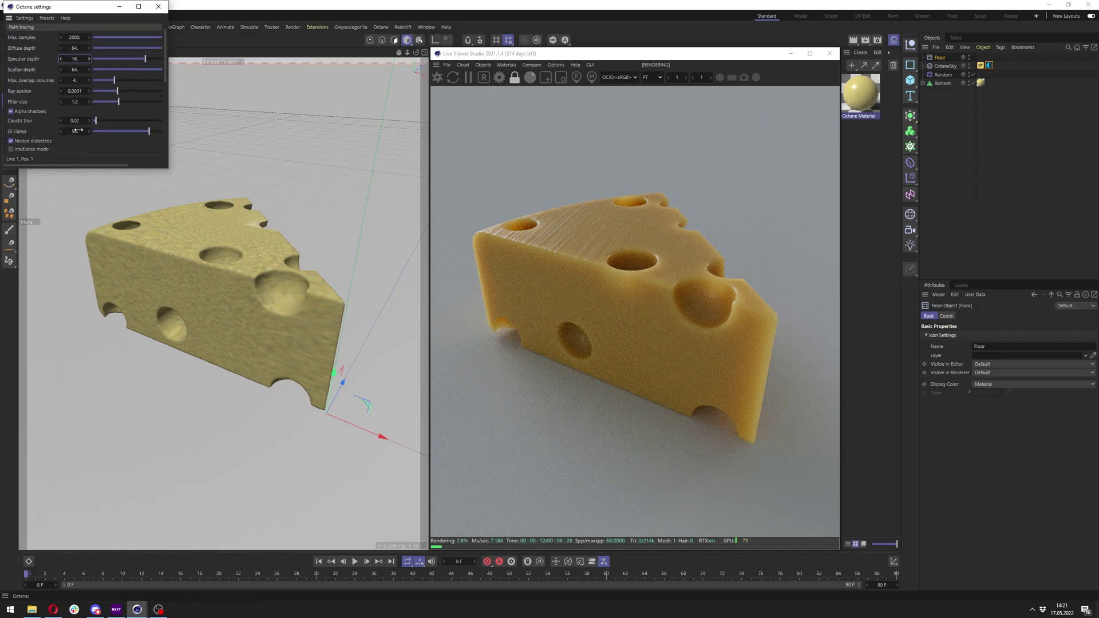
click(75, 131)
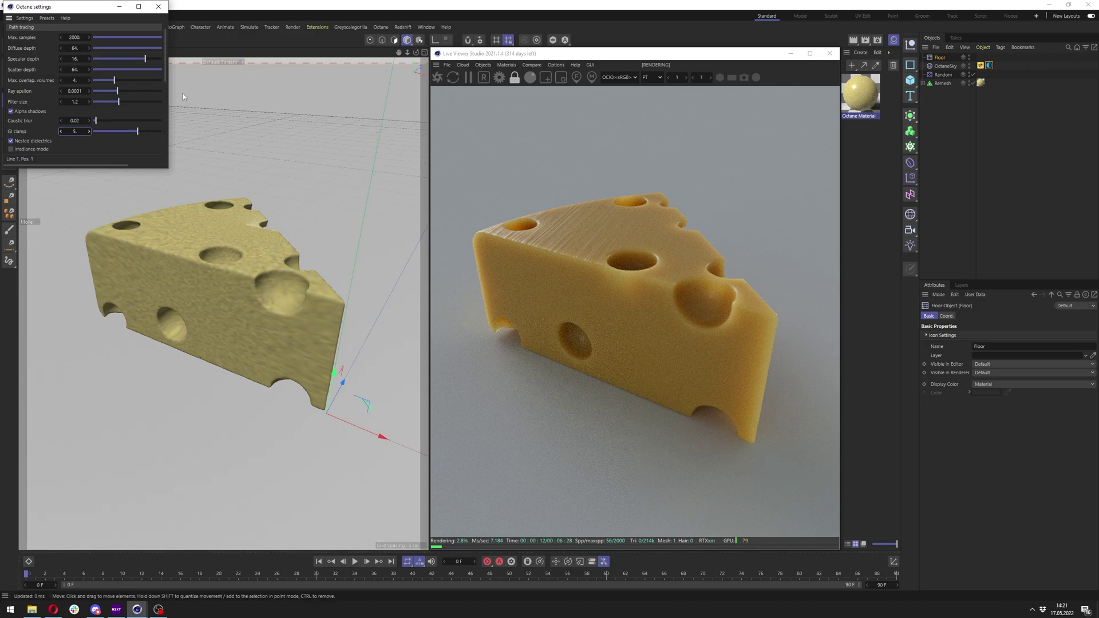
drag(156, 133, 98, 132)
drag(165, 64, 172, 132)
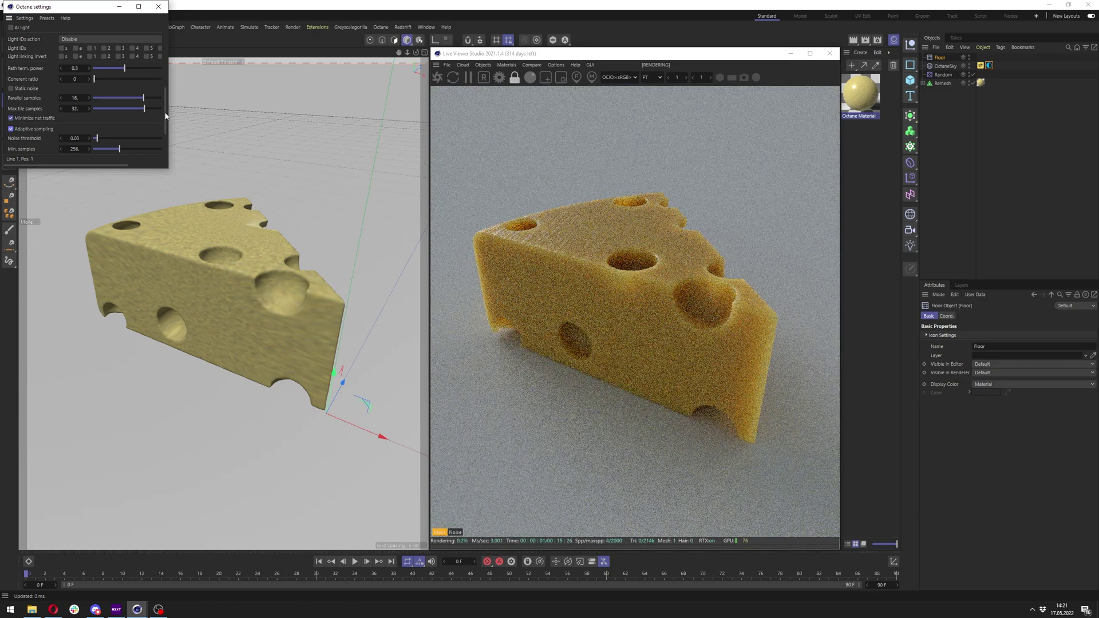
click(162, 11)
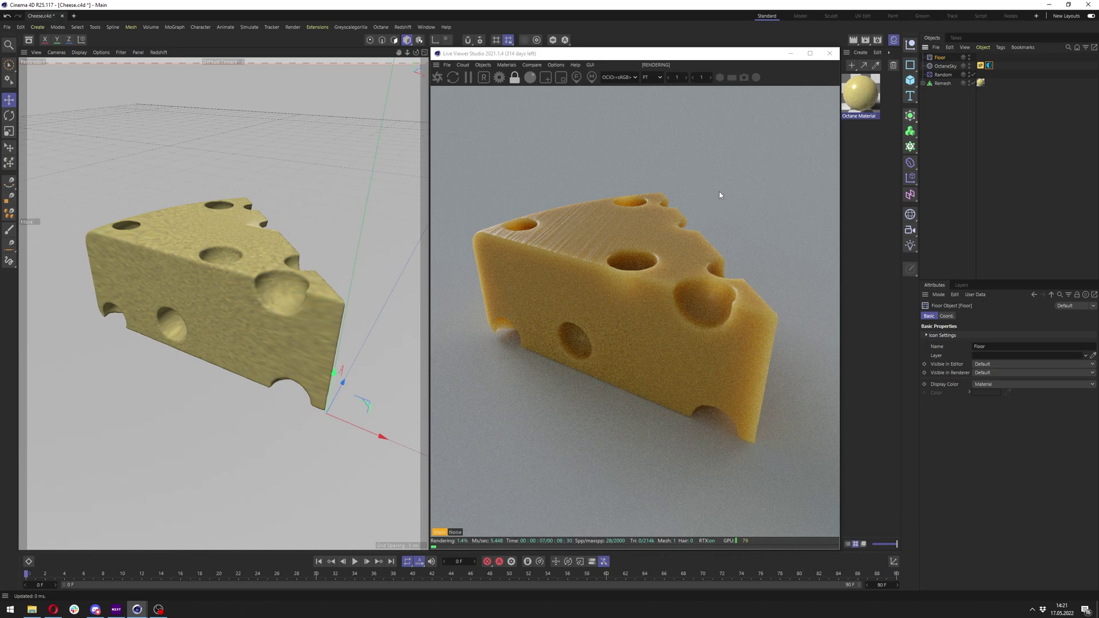
Step: Delete the Random and Remesh objects from the scene, keeping only the Floor and OctaneSky
click(942, 83)
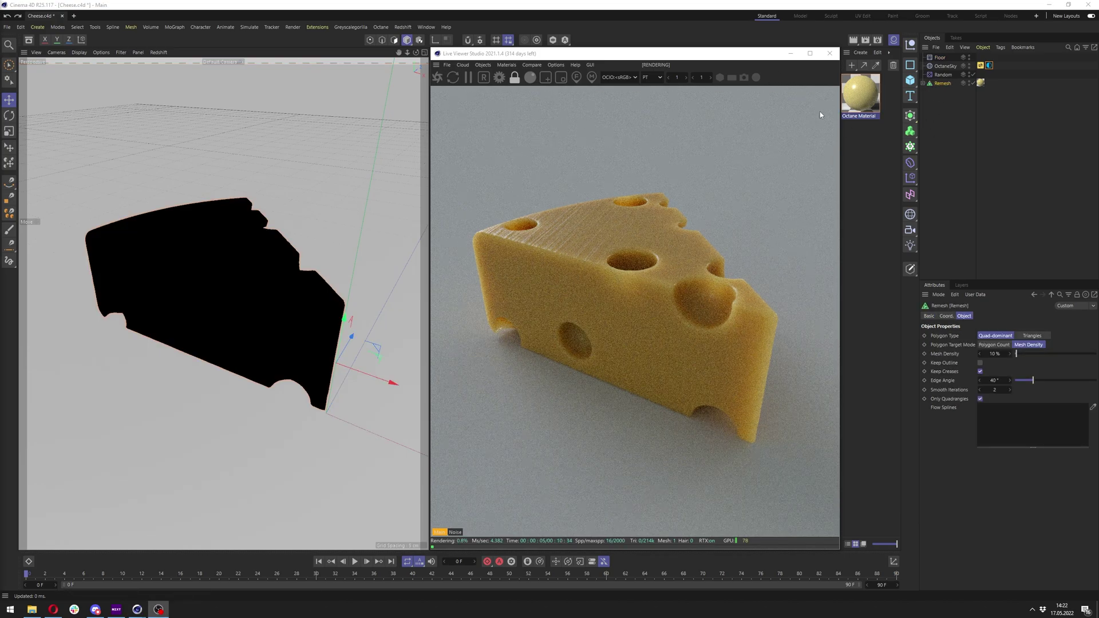
ctrl+click(944, 76)
click(942, 84)
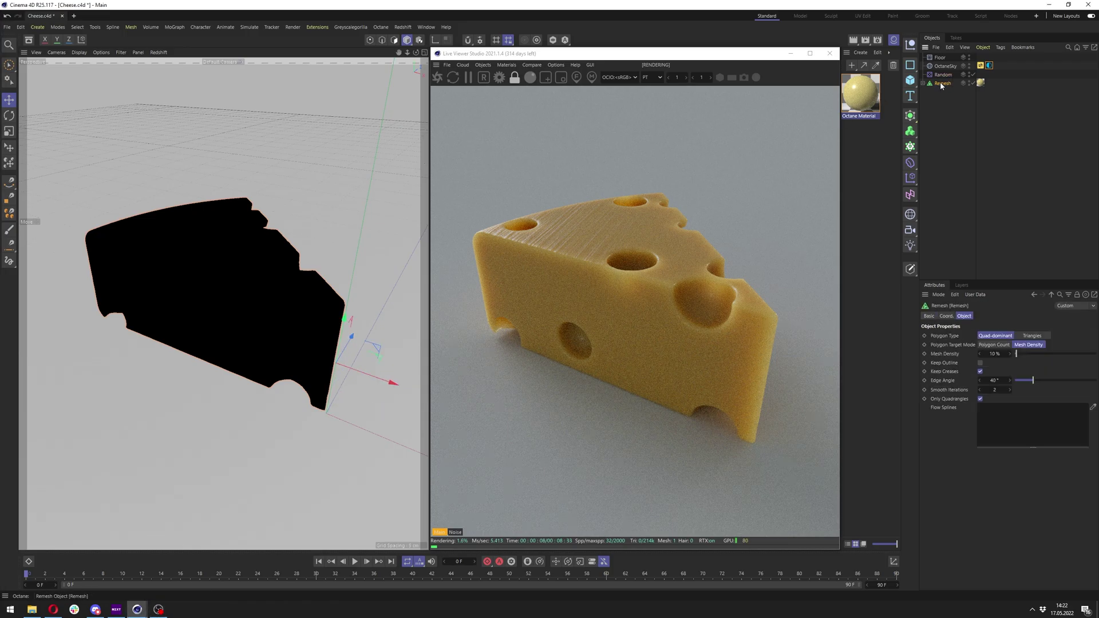
click(942, 76)
ctrl+click(940, 84)
key(Delete)
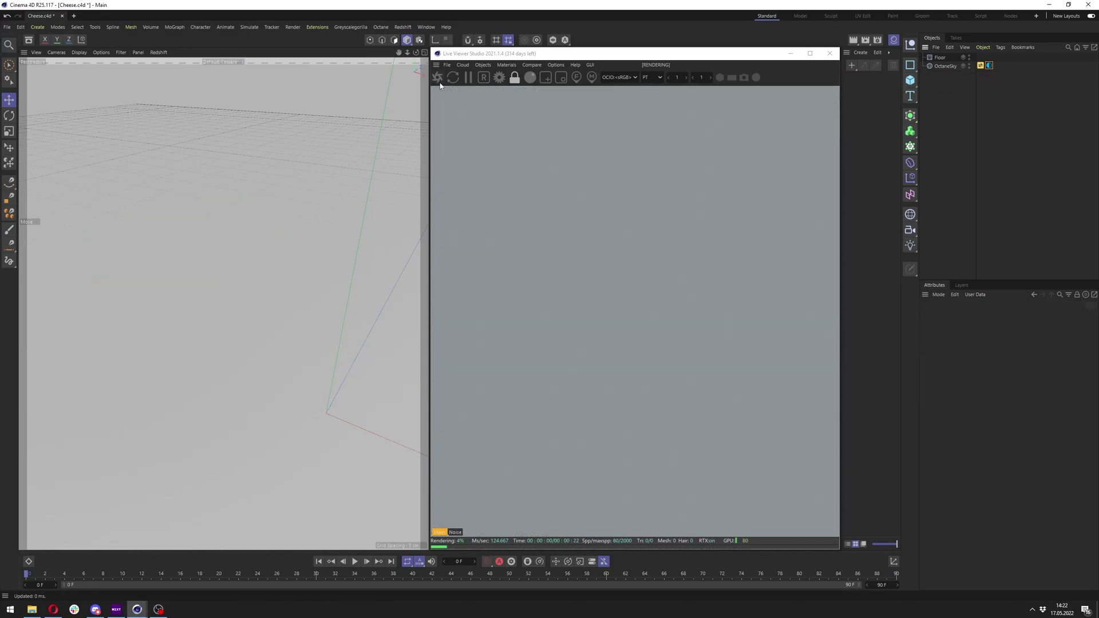
Step: Pause and minimize the Live Viewer, and add a cylinder primitive to the scene
click(468, 80)
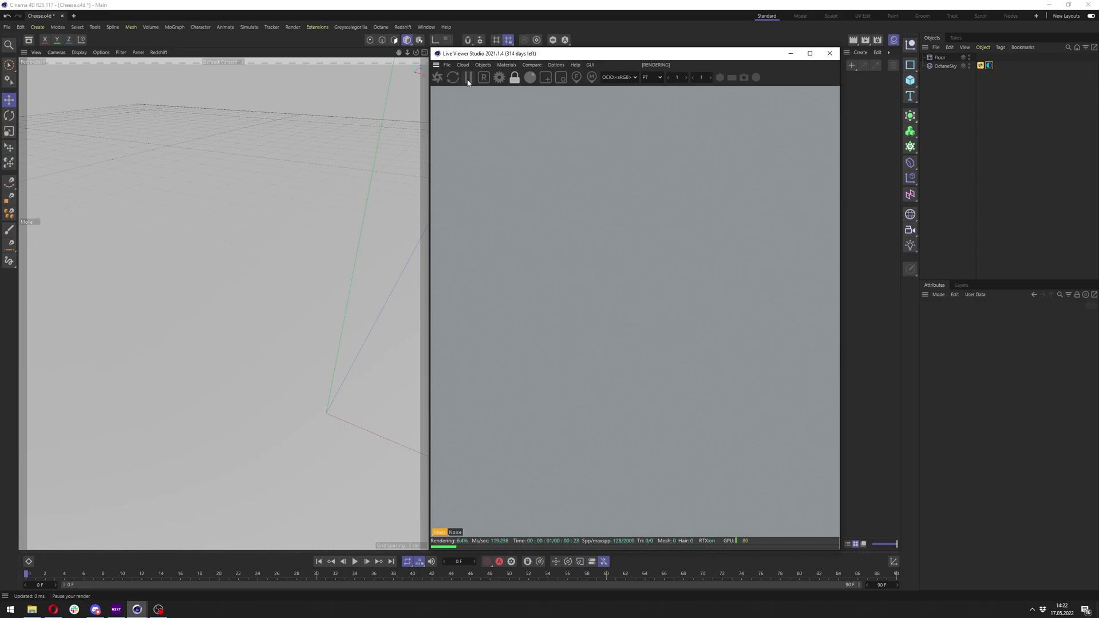
click(791, 53)
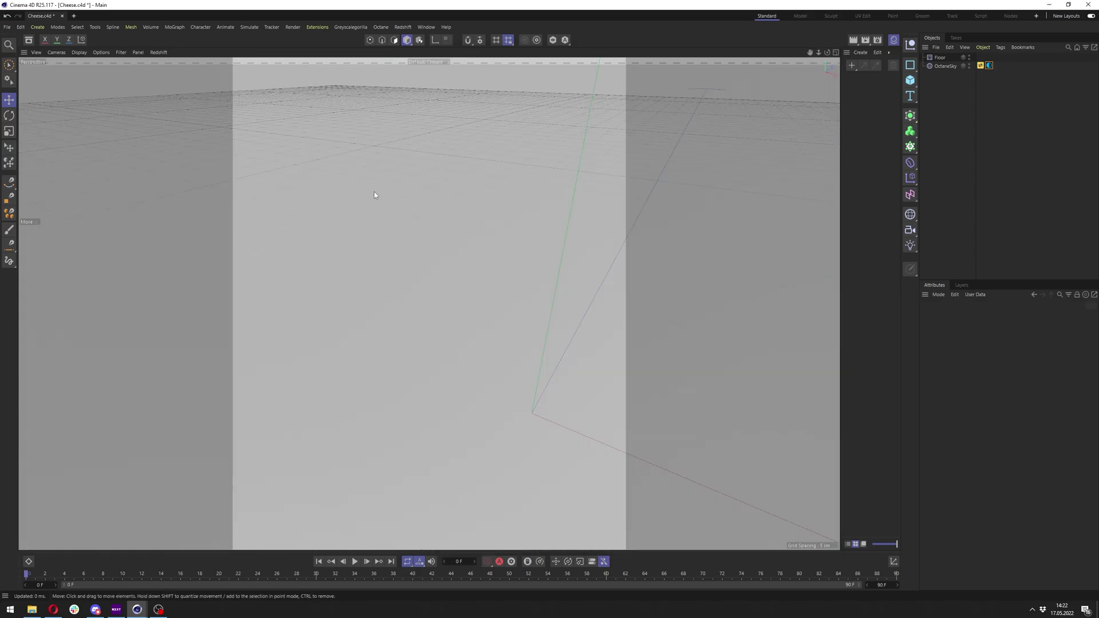
click(910, 80)
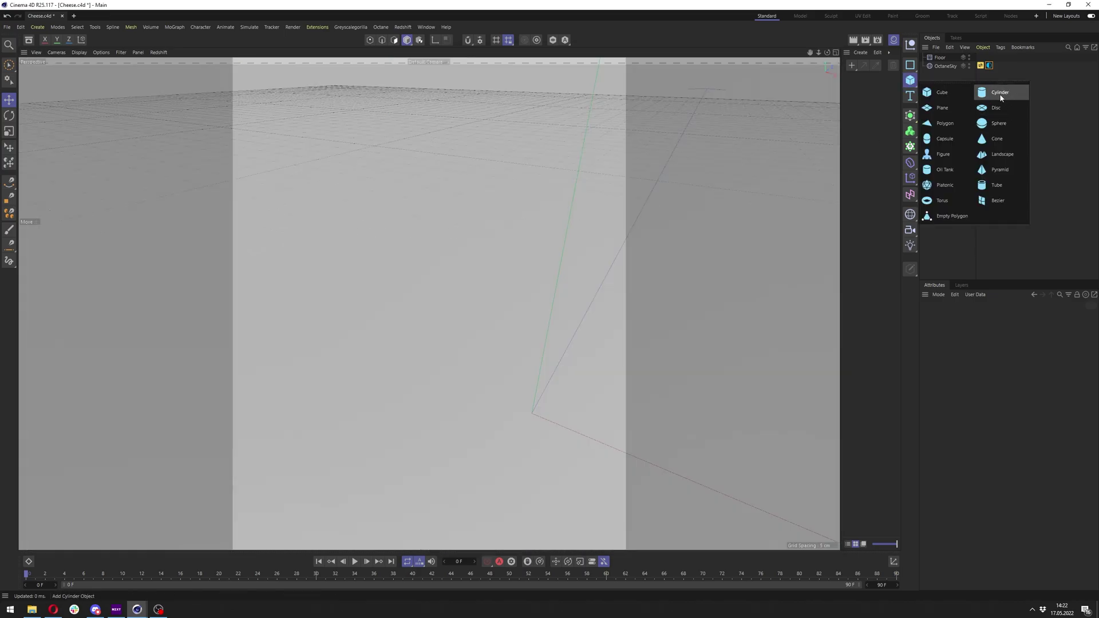
click(1002, 93)
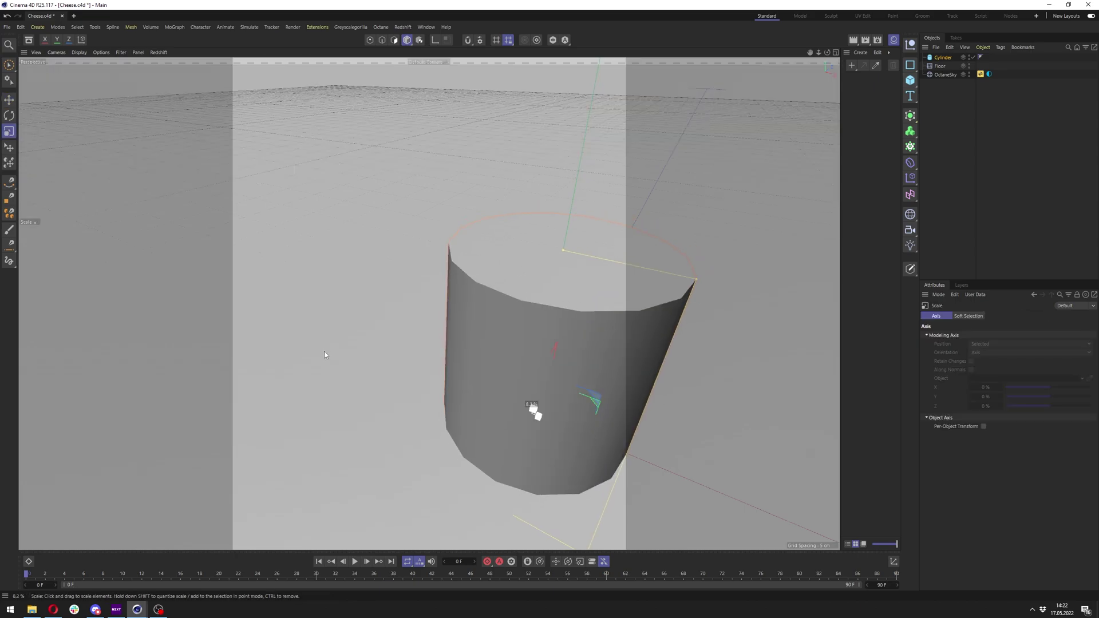
Step: Scale the cylinder down to fit the view and set its height to 5 cm
drag(324, 351, 322, 352)
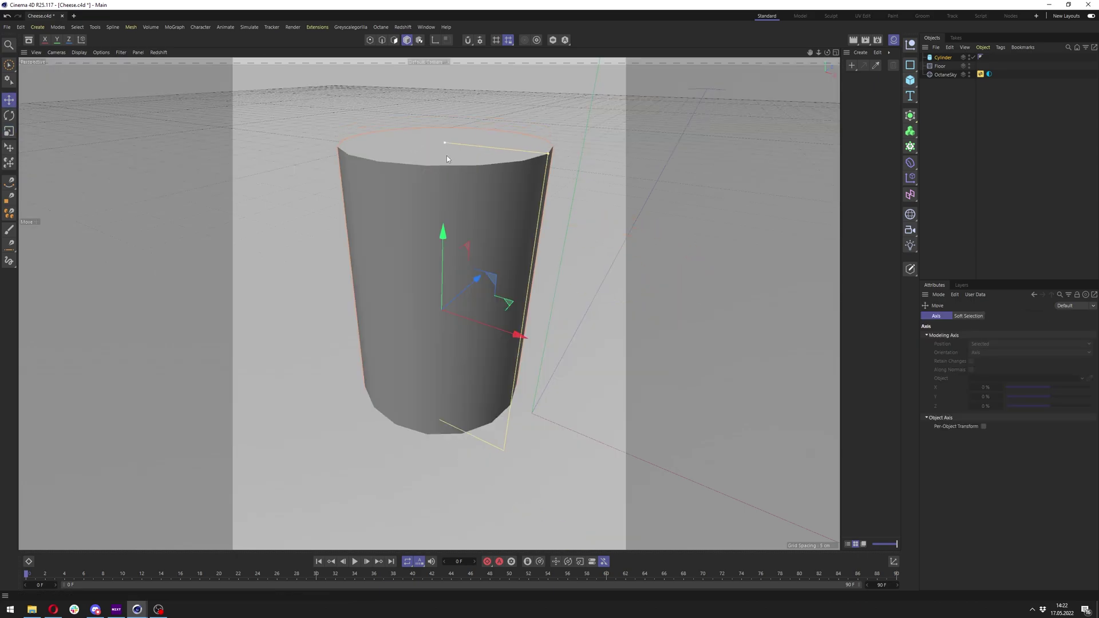
drag(444, 143, 458, 281)
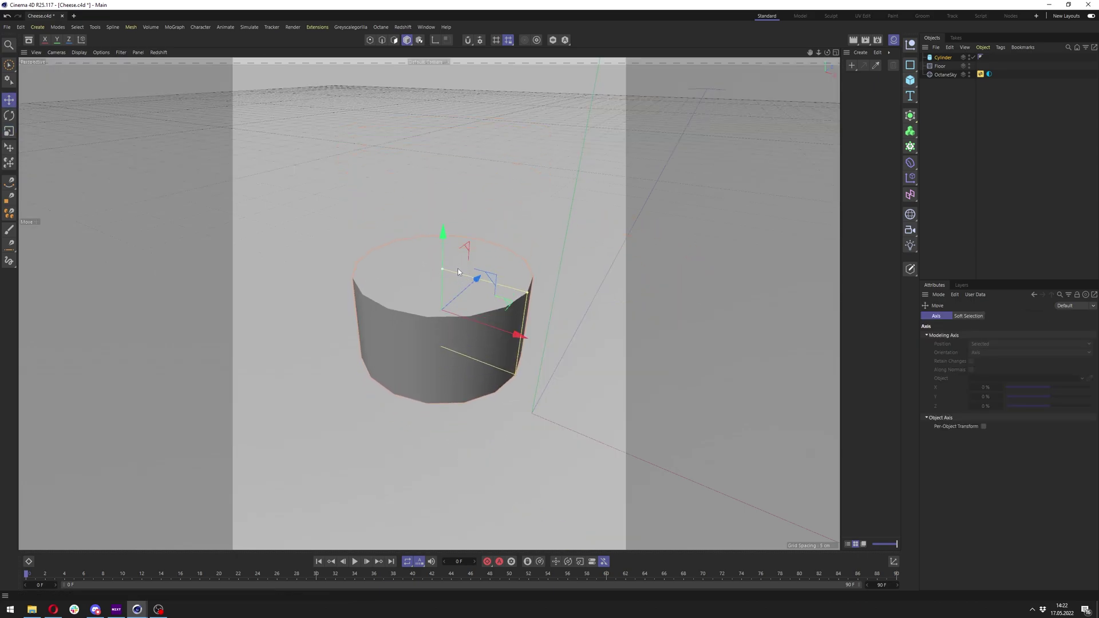
text(5)
key(Return)
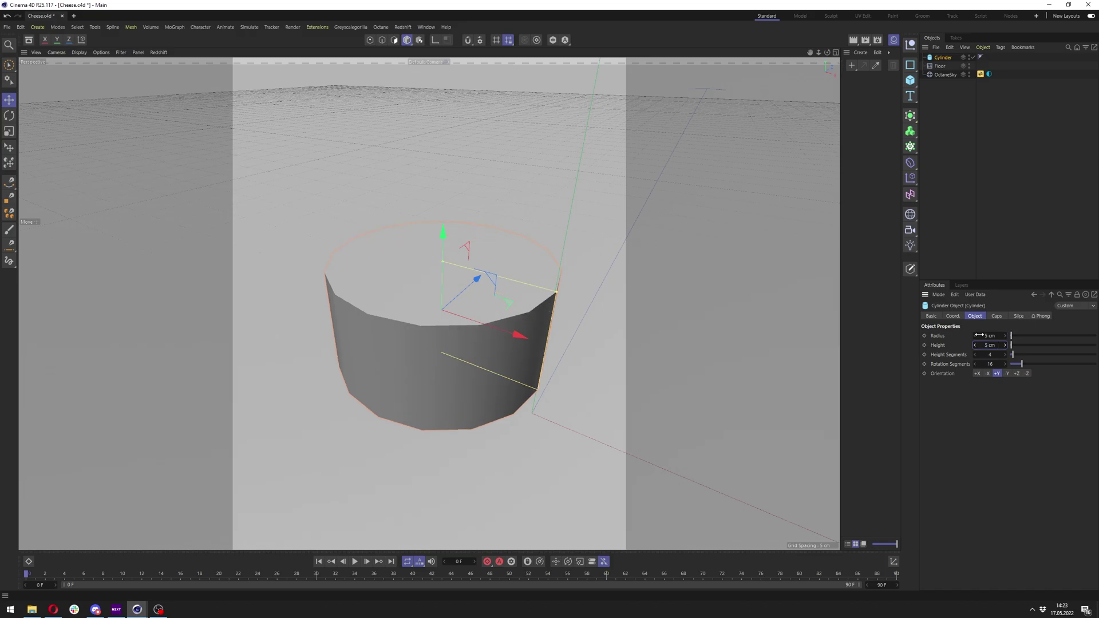
Step: Set the cylinder's radius to 10 cm
double_click(992, 336)
text(1)
text(10)
key(Return)
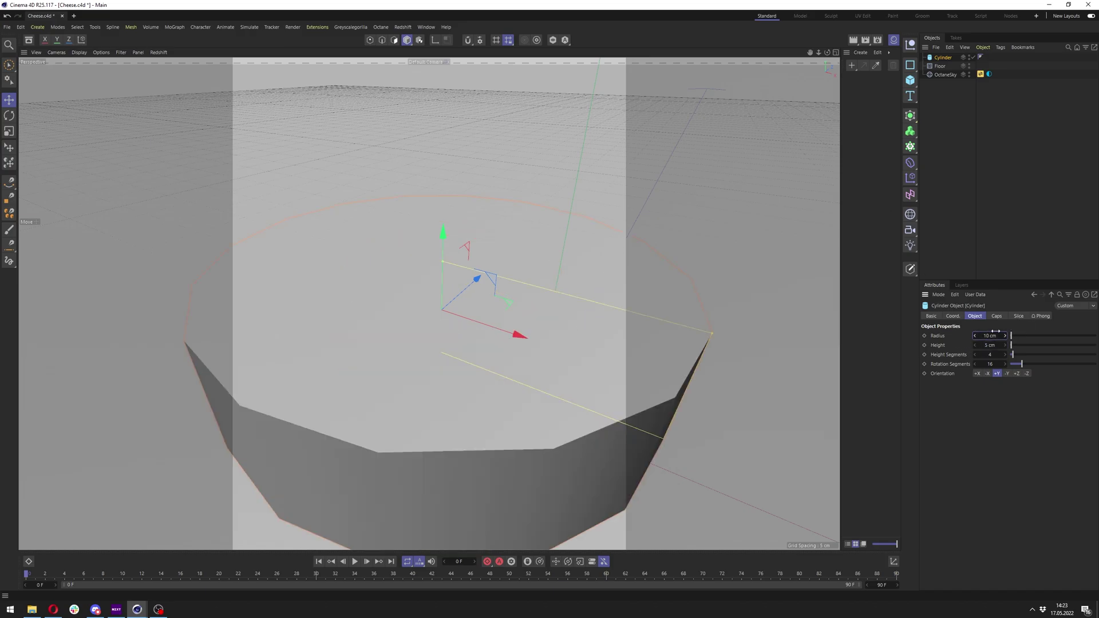
Step: Enable slicing on the cylinder and cut it to a wedge running from 135° to 180°
click(1018, 317)
click(961, 336)
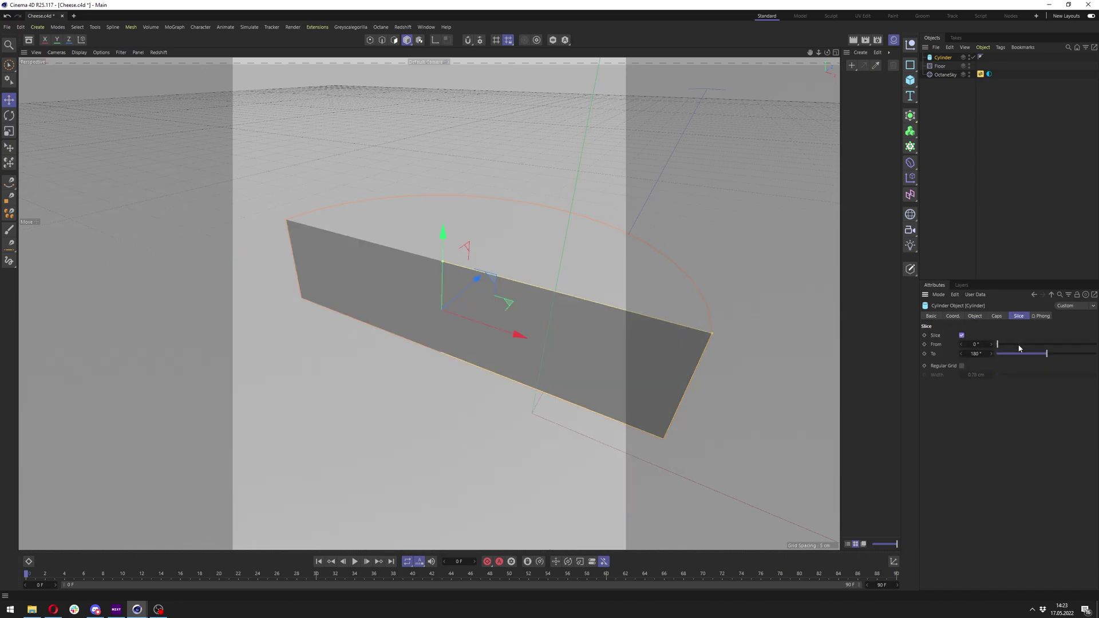
click(976, 344)
key(BackSpace)
text(135)
key(Return)
scroll(486, 338, up, 5)
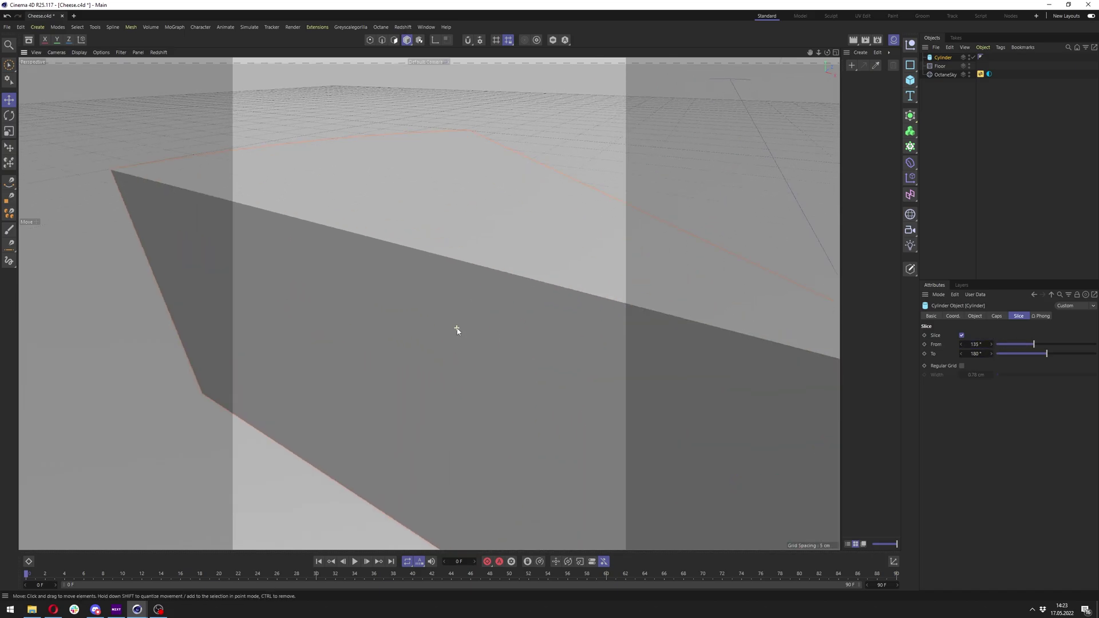
scroll(457, 329, down, 5)
scroll(463, 330, up, 1)
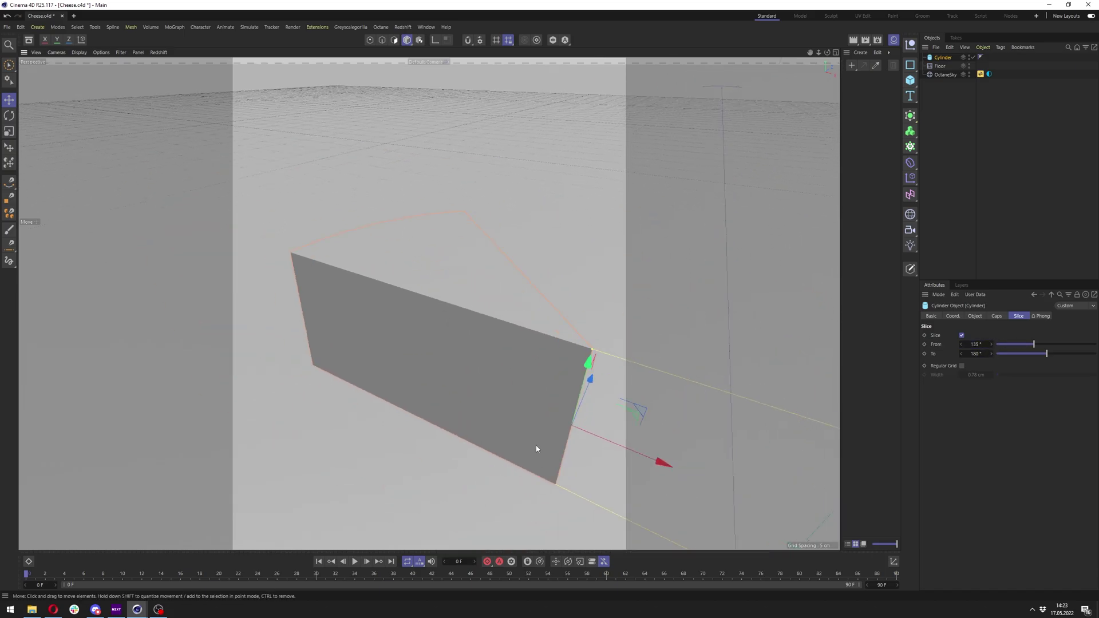
Step: Switch the viewport display to Gouraud Shading (Lines) so the cylinder wedge's mesh lines are drawn
click(997, 316)
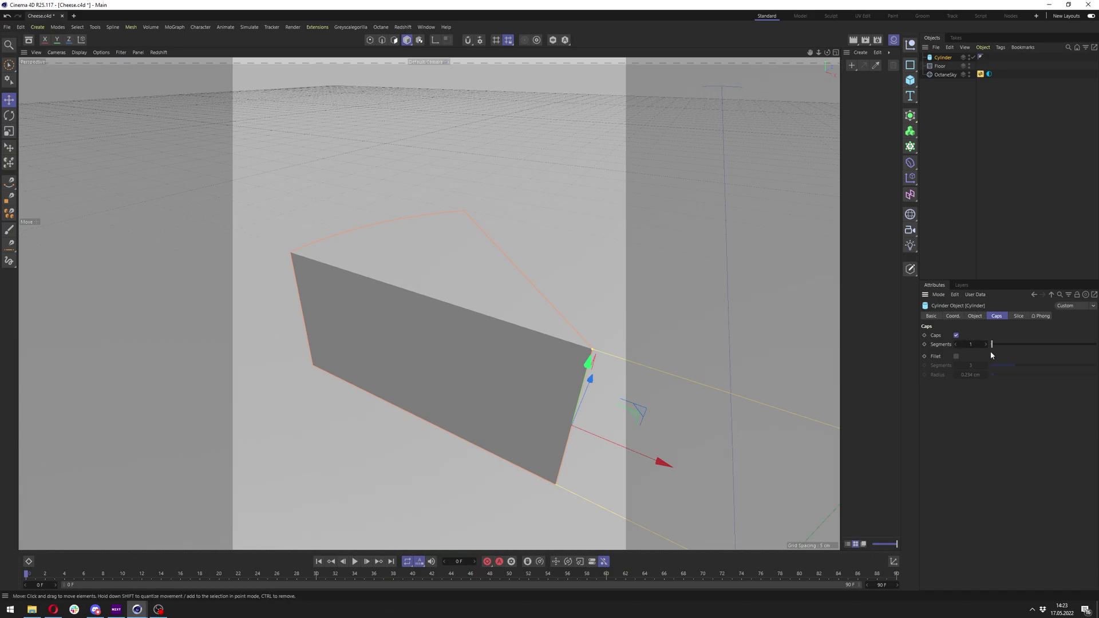
click(79, 52)
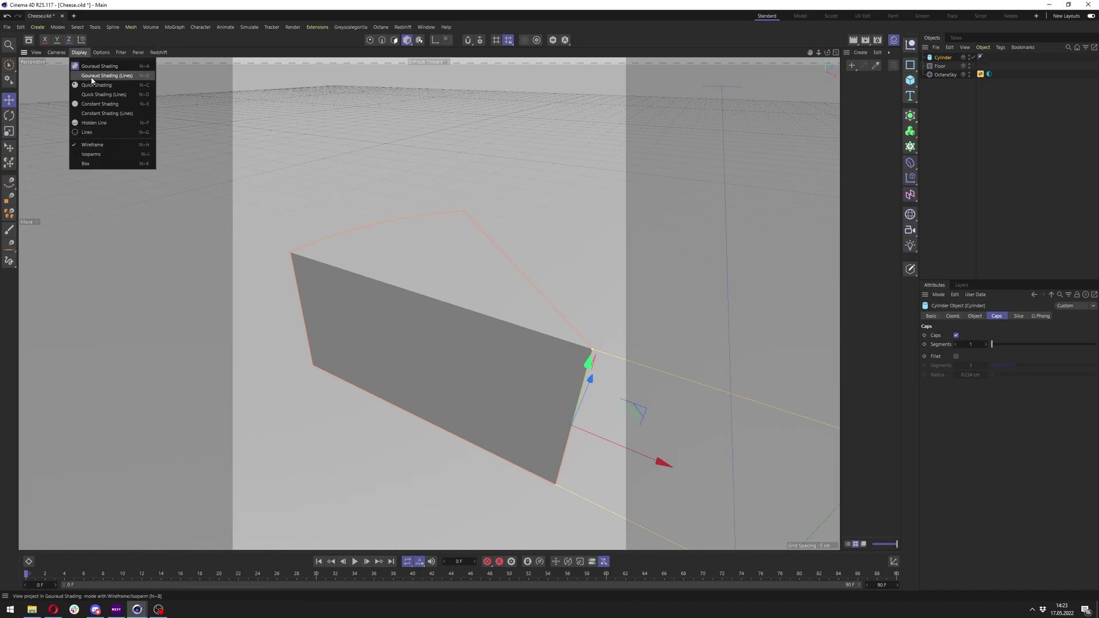
click(92, 76)
mouse_move(492, 240)
alt+mouse_down()
mouse_move(521, 225)
mouse_move(481, 277)
mouse_move(620, 256)
mouse_move(113, 265)
mouse_move(482, 296)
mouse_move(380, 322)
mouse_move(395, 326)
alt+mouse_up()
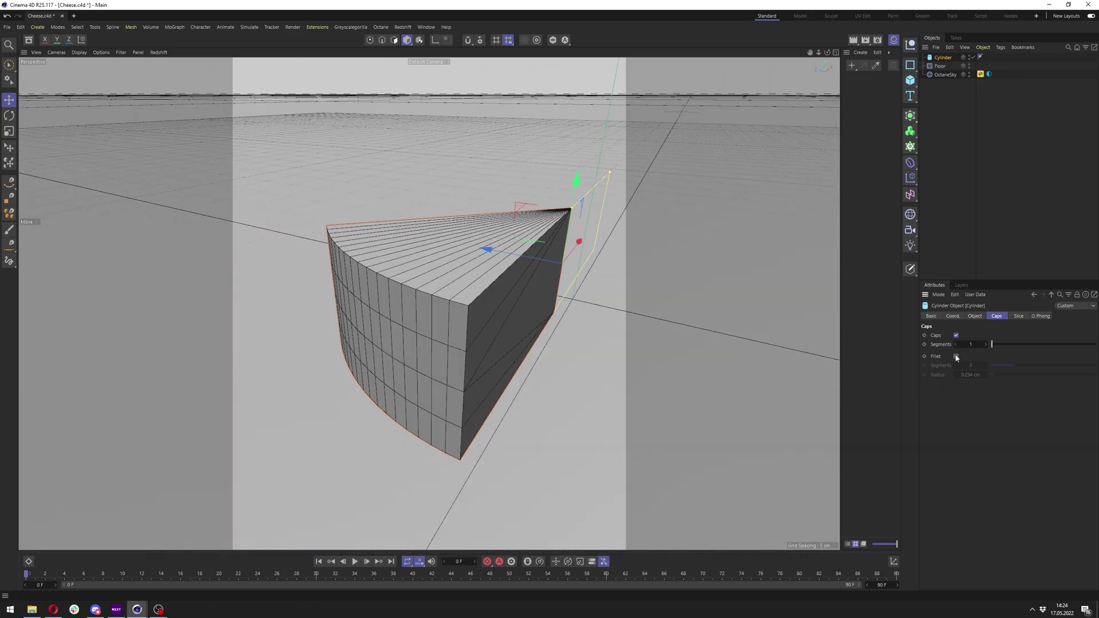
Step: Enable a fillet on the cylinder's caps with a radius of 0.7 cm and 10 segments
click(956, 357)
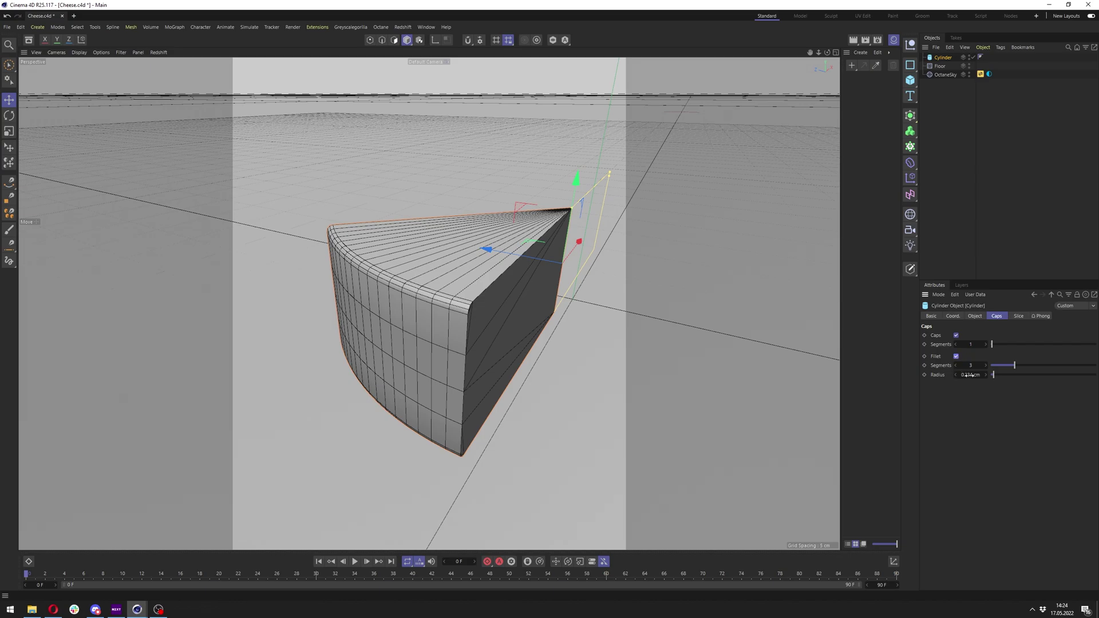
double_click(970, 375)
text(0.5)
key(Return)
double_click(973, 375)
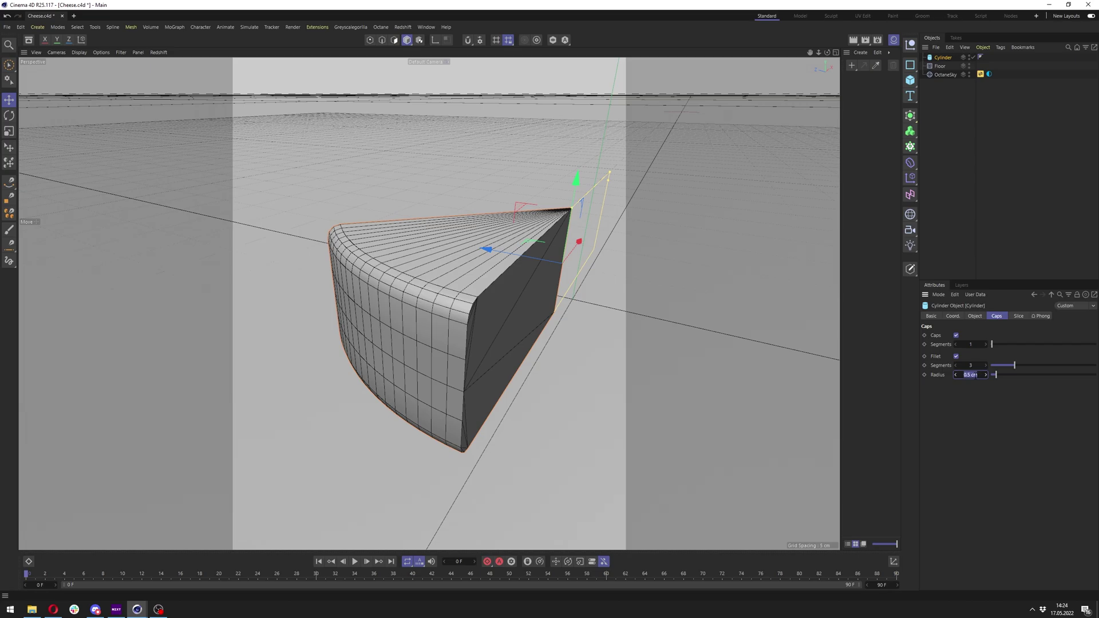
text(0.7)
key(Return)
mouse_move(478, 322)
alt+mouse_down()
mouse_move(544, 315)
mouse_move(405, 310)
mouse_move(487, 327)
alt+mouse_up()
drag(1016, 365, 1095, 366)
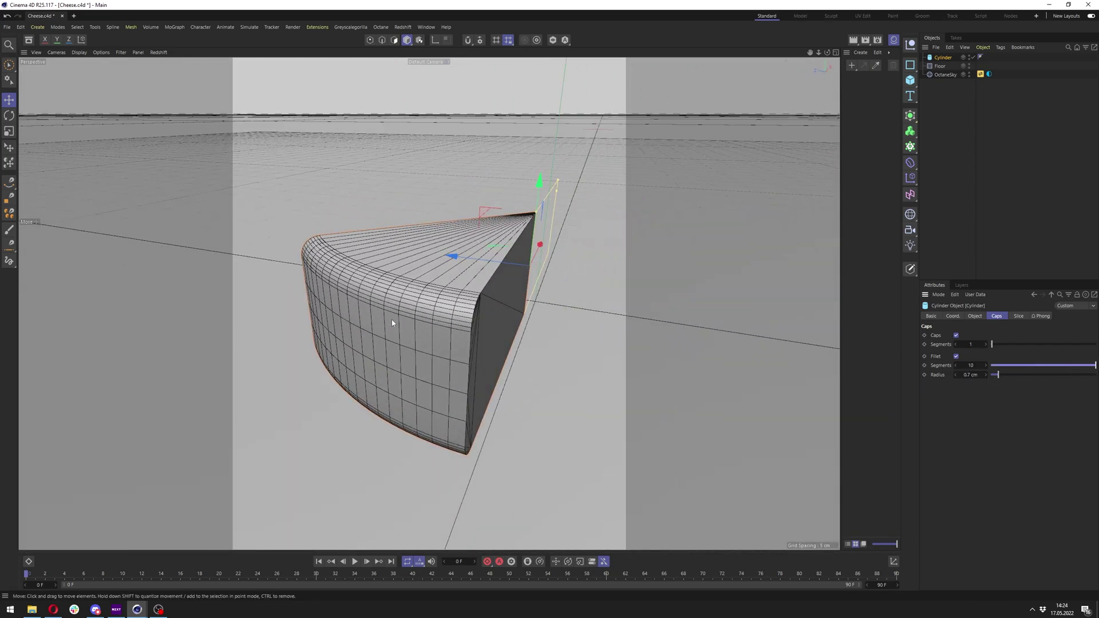
Step: Raise the cylinder's rotation segments to 100 to smooth its curved side
alt+drag(392, 323, 490, 328)
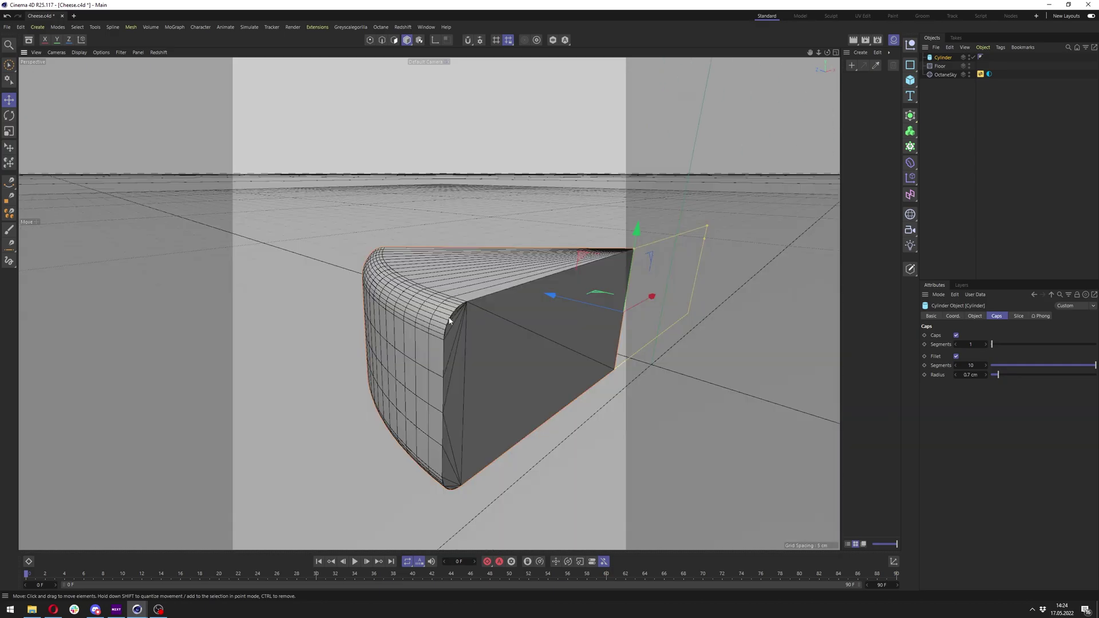
alt+drag(519, 372, 610, 366)
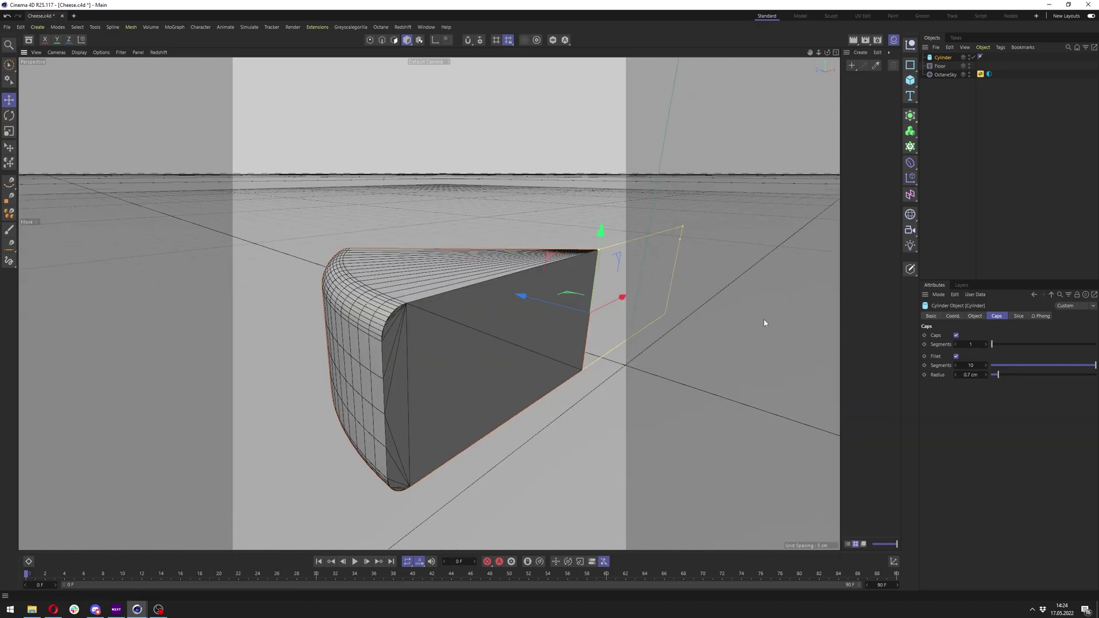
alt+drag(766, 321, 507, 343)
click(975, 316)
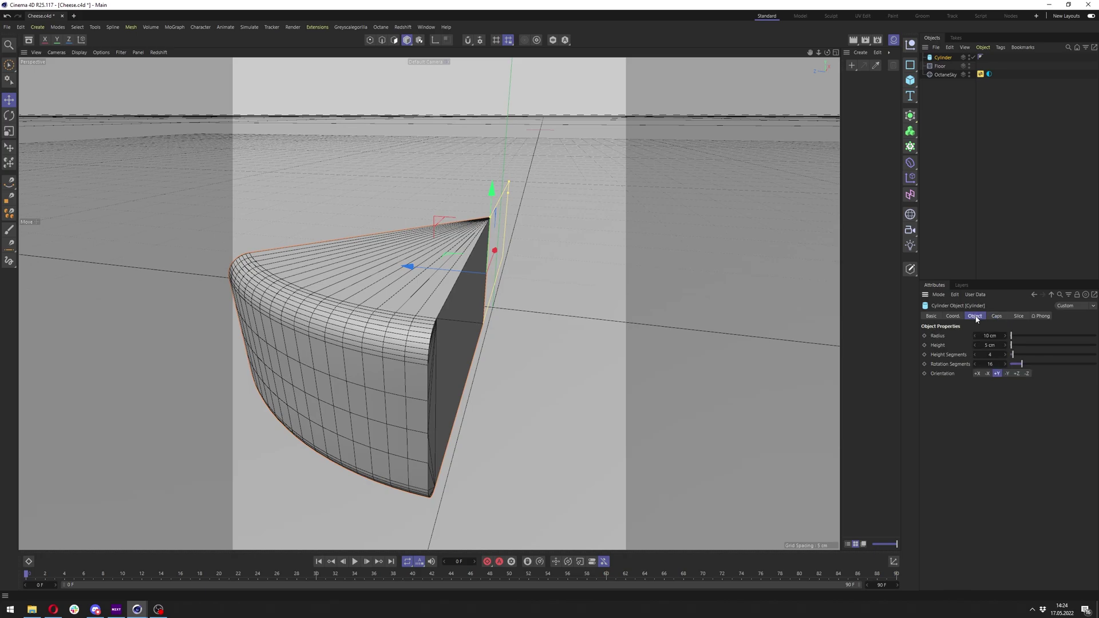
drag(999, 365, 1065, 364)
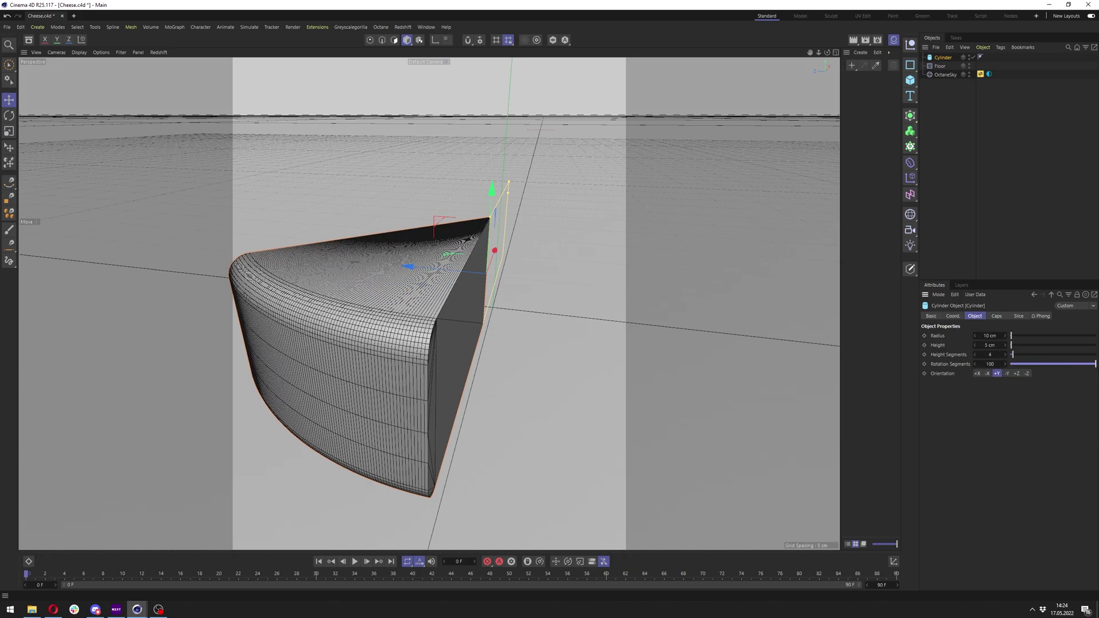
Step: Add a Volume Builder to the scene and make the cylinder wedge its child
alt+middle_drag(405, 368, 488, 368)
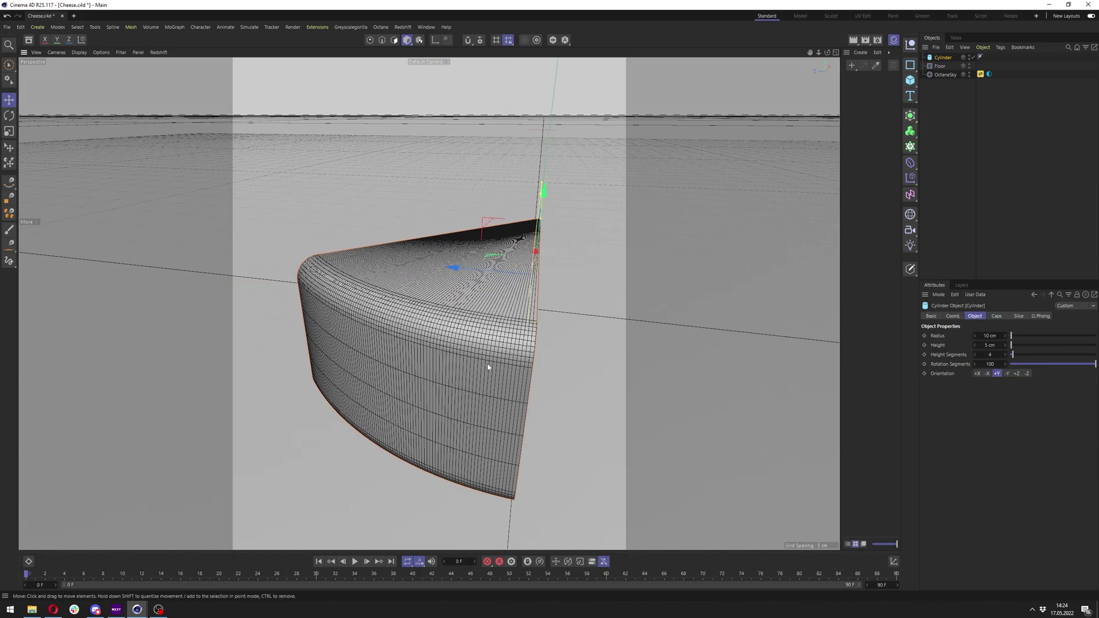
alt+right_drag(488, 368, 620, 304)
alt+drag(619, 304, 596, 300)
alt+middle_drag(597, 299, 629, 319)
alt+drag(484, 313, 424, 314)
alt+right_drag(424, 314, 407, 314)
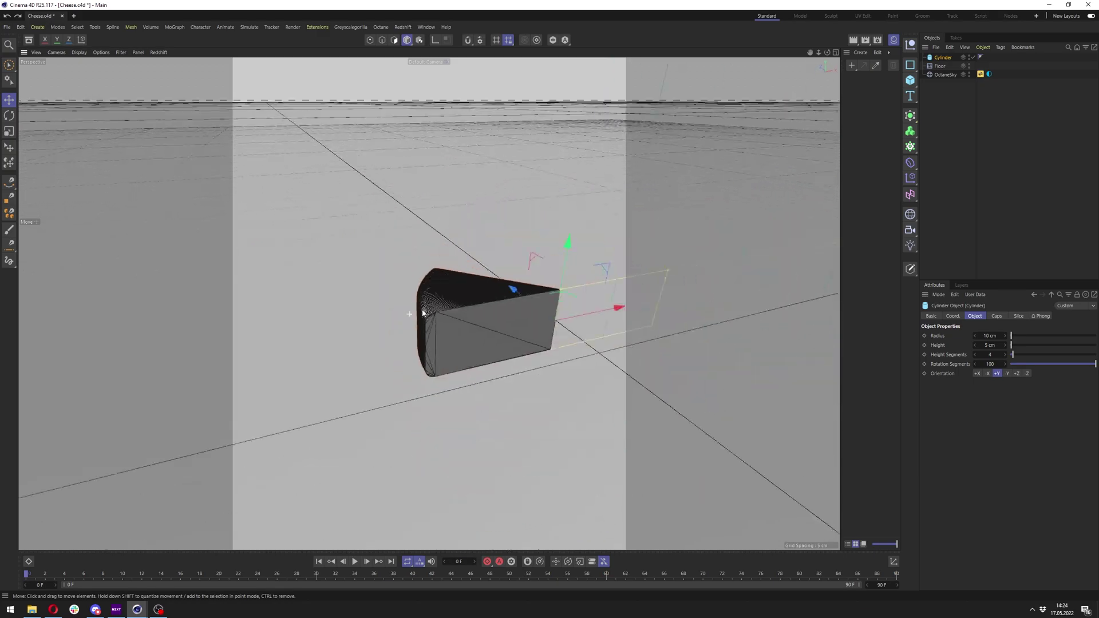
alt+drag(407, 314, 384, 337)
alt+right_drag(384, 337, 435, 338)
click(913, 133)
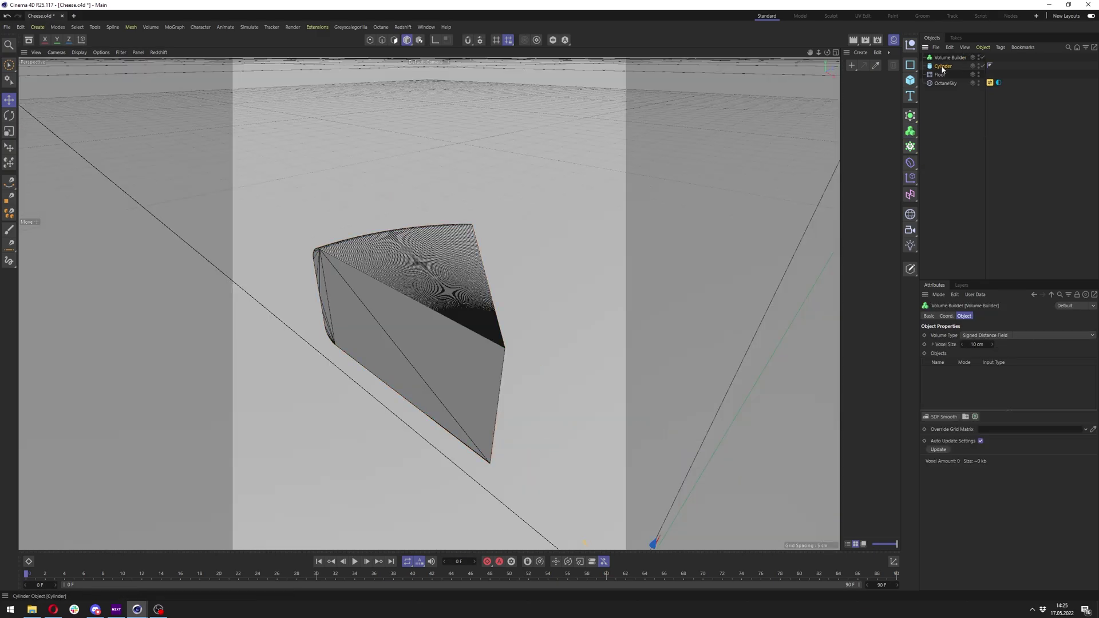
drag(945, 67, 947, 60)
Step: Reduce the Volume Builder's voxel size, trying 0.5 cm and settling on 0.3 cm
click(948, 60)
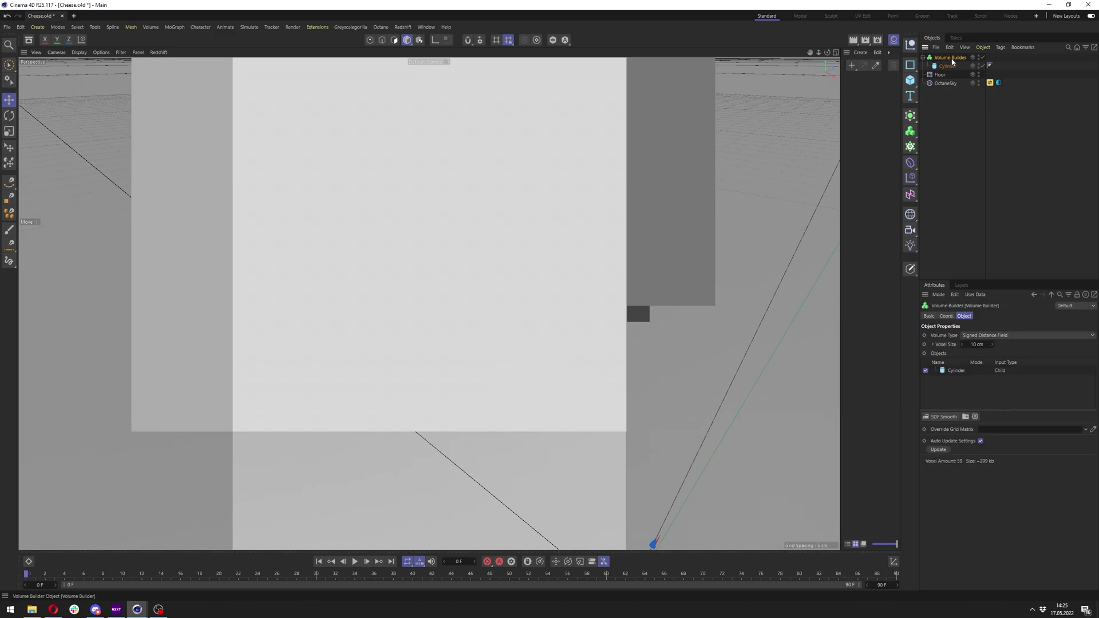
click(973, 344)
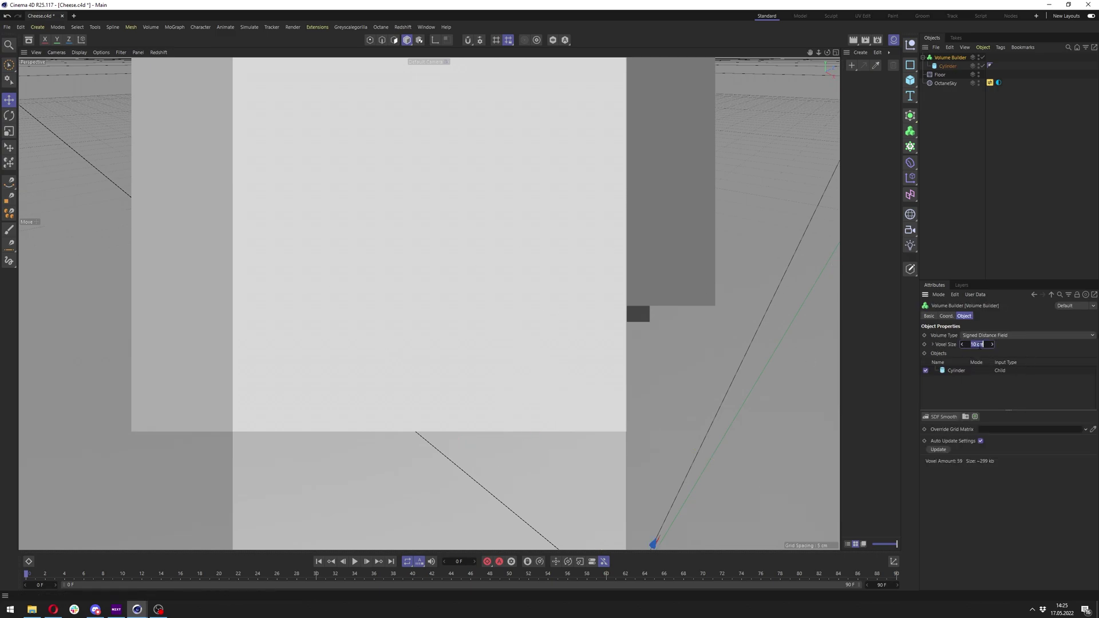
text(0.5)
key(Return)
text(0.3)
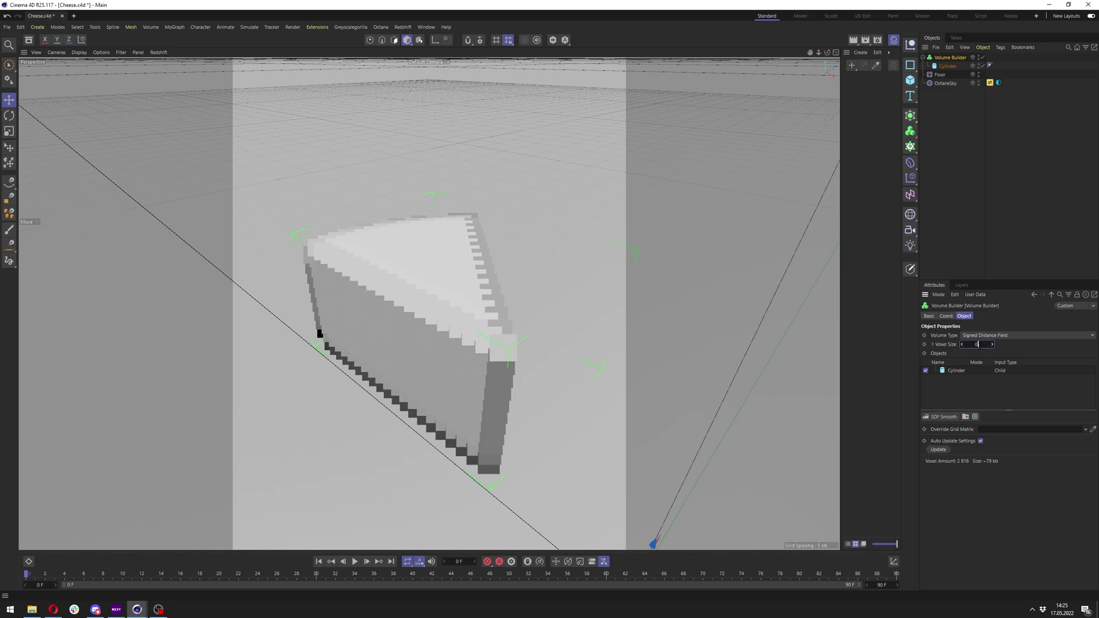
key(Return)
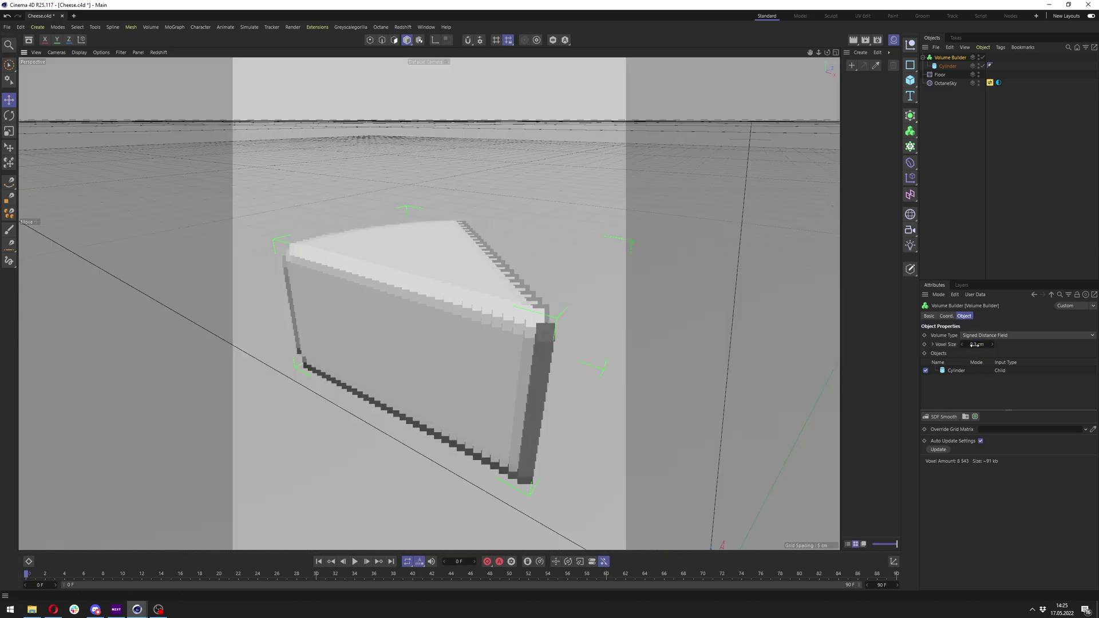
click(976, 344)
alt+drag(404, 323, 433, 288)
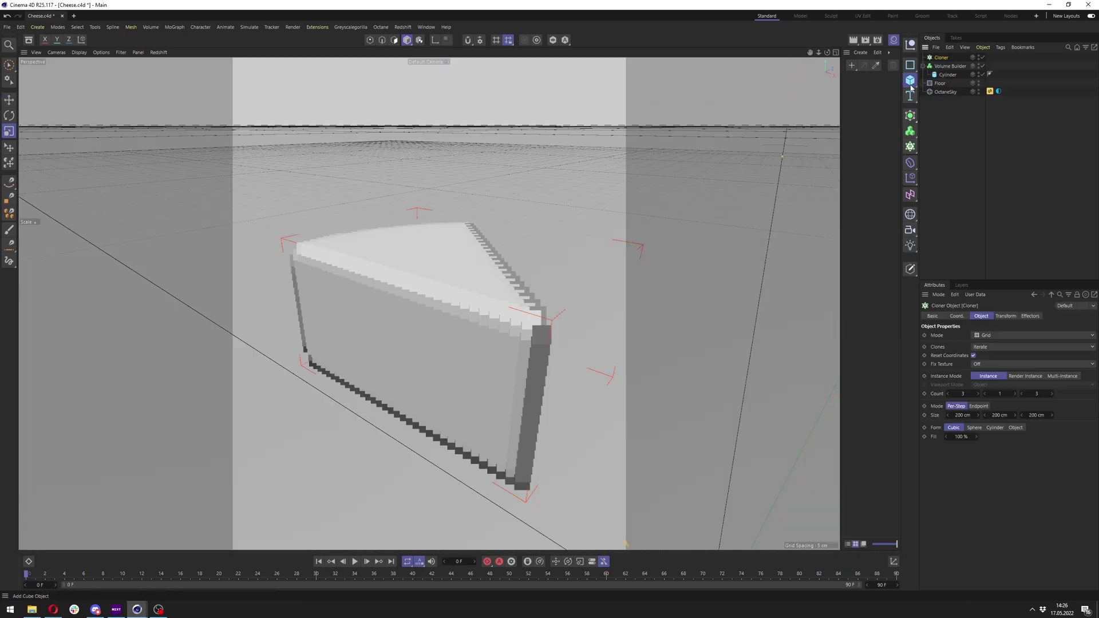
Step: Add a sphere with a radius of 0.7 cm and make it a child of the Cloner
click(910, 80)
click(990, 124)
drag(943, 58, 940, 65)
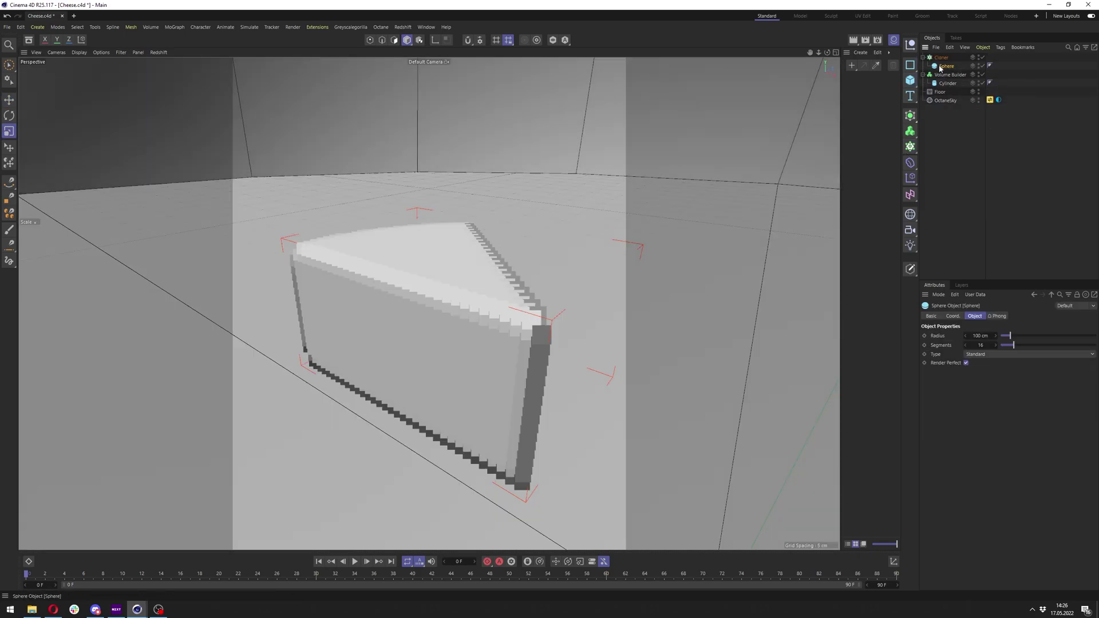
mouse_move(132, 152)
mouse_down()
mouse_move(258, 299)
mouse_move(233, 322)
mouse_up()
key(e)
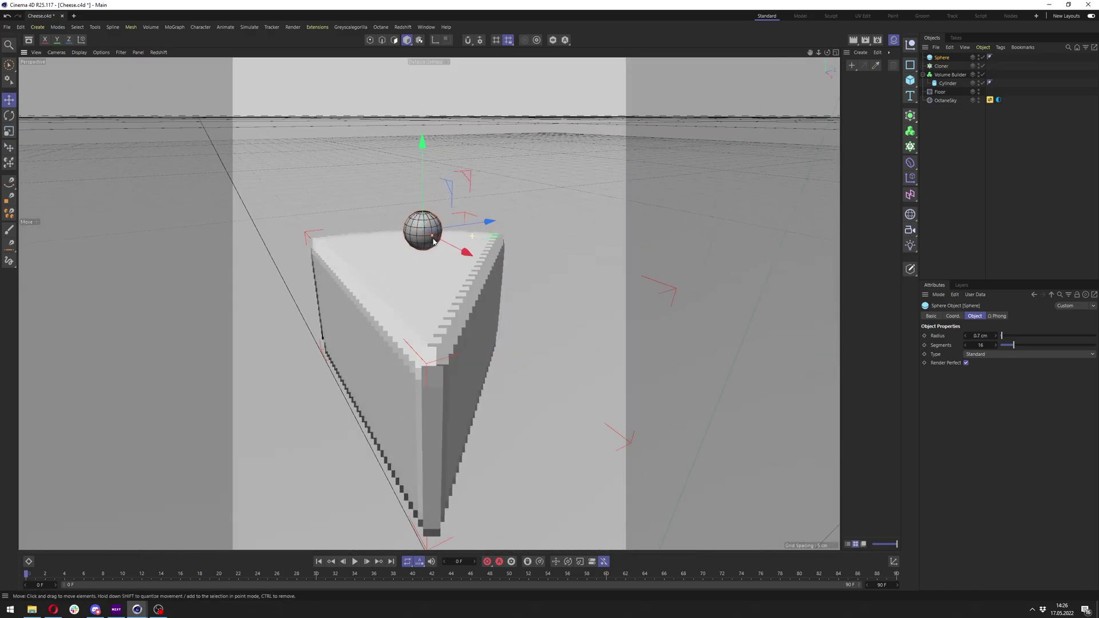
alt+drag(433, 241, 514, 217)
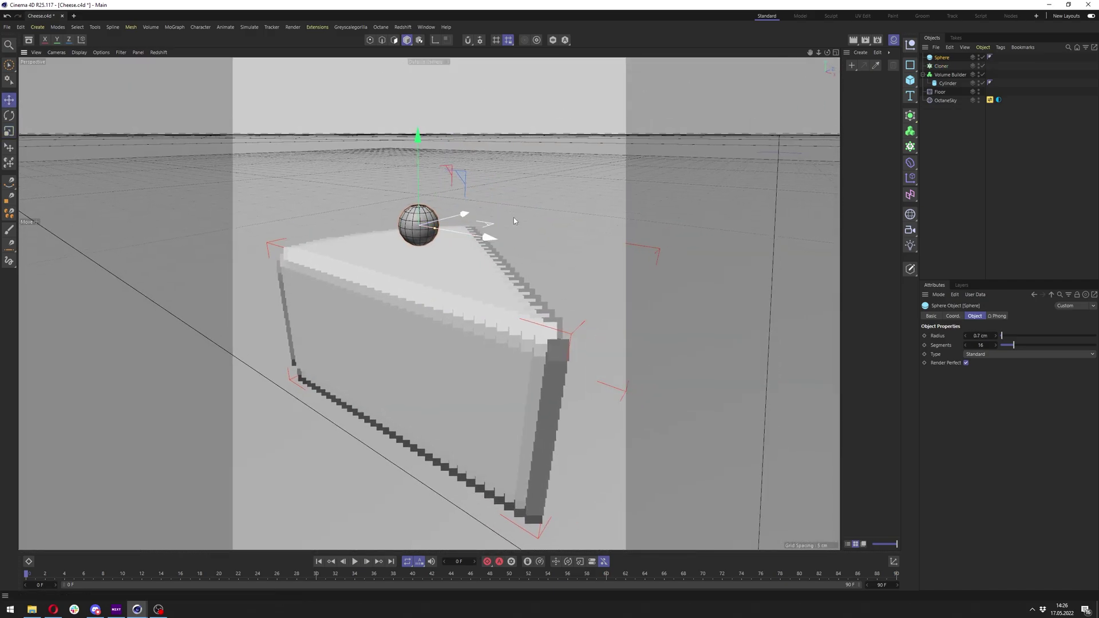
drag(942, 59, 943, 66)
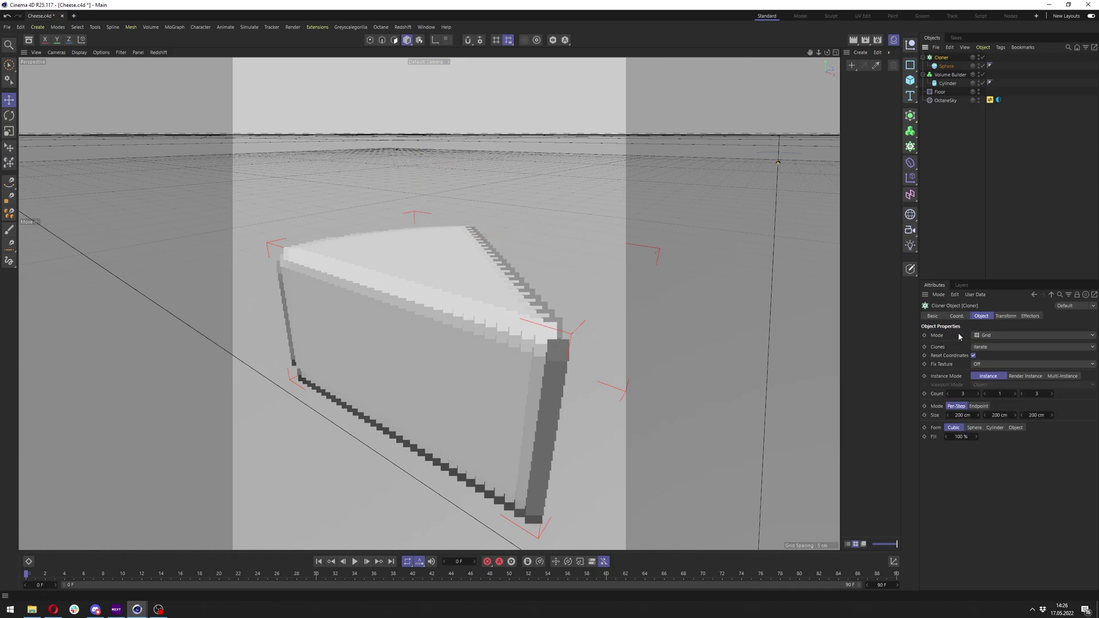
Step: Set the Cloner to Object mode and assign the cylinder as the object that the spheres are distributed on
click(1001, 335)
click(987, 338)
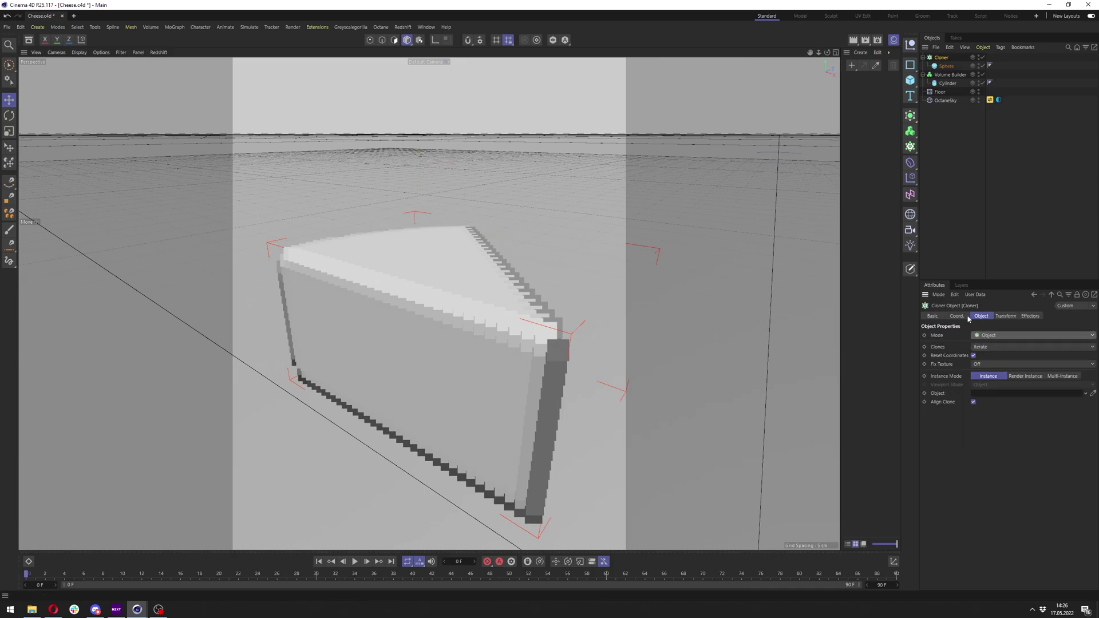
drag(1008, 401, 1004, 395)
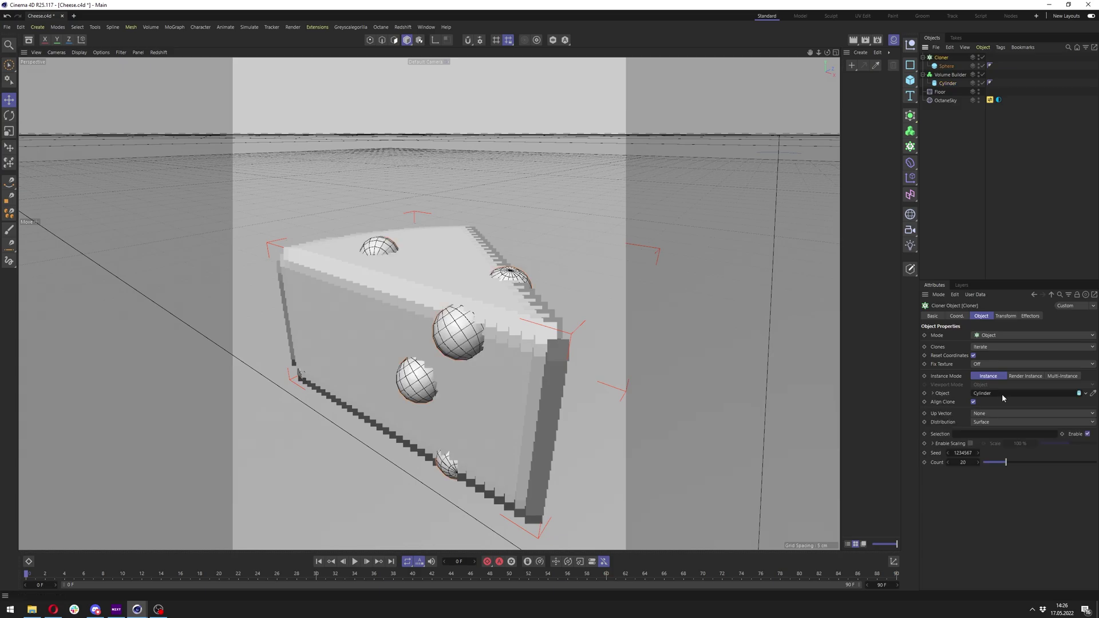
Step: Increase the cloned sphere's segments to 100
alt+drag(506, 262, 434, 240)
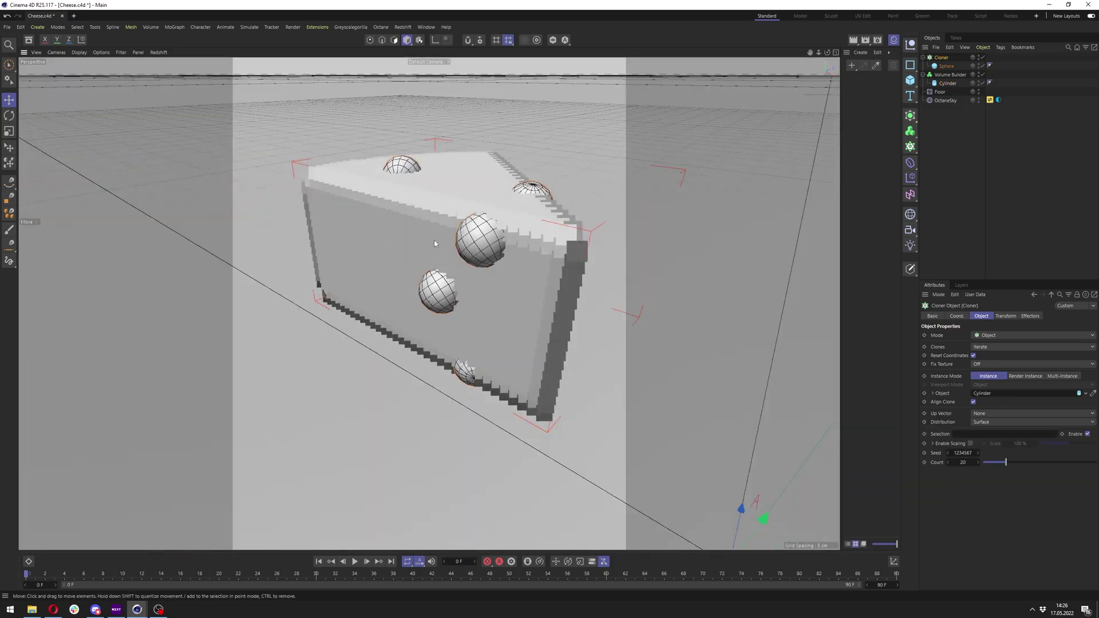
click(946, 66)
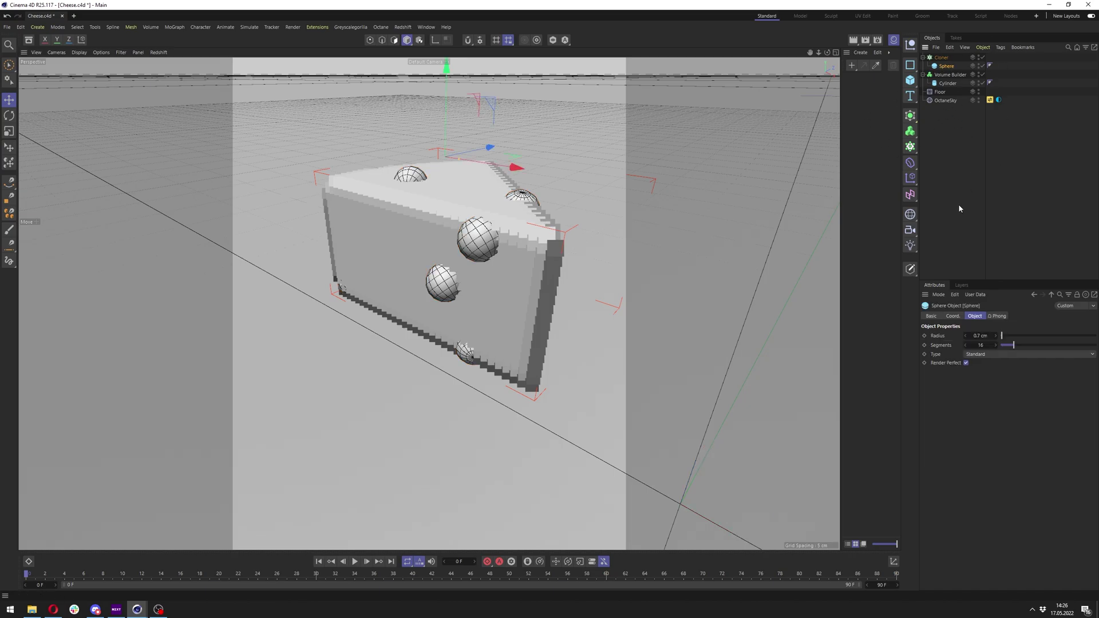
drag(1013, 346, 1096, 345)
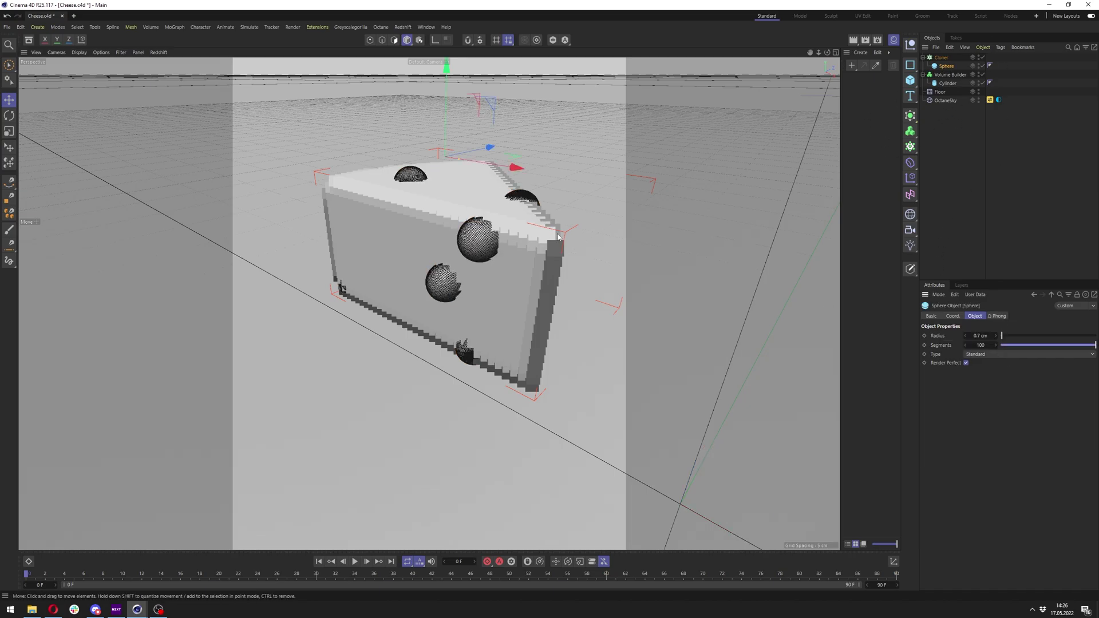
scroll(494, 208, up, 3)
mouse_move(493, 208)
alt+mouse_down()
mouse_move(540, 184)
mouse_move(477, 217)
alt+mouse_up()
drag(1020, 345, 1095, 345)
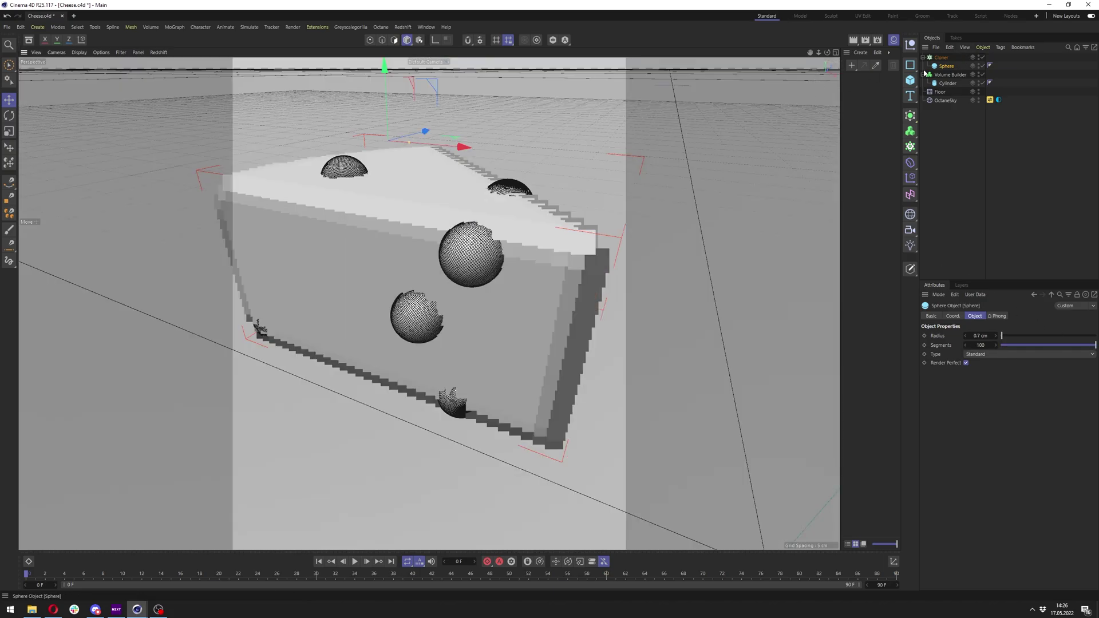
Step: Change the Cloner's seed to 1234576 to rearrange the spheres over the wedge
alt+drag(307, 218, 368, 219)
click(979, 454)
click(978, 454)
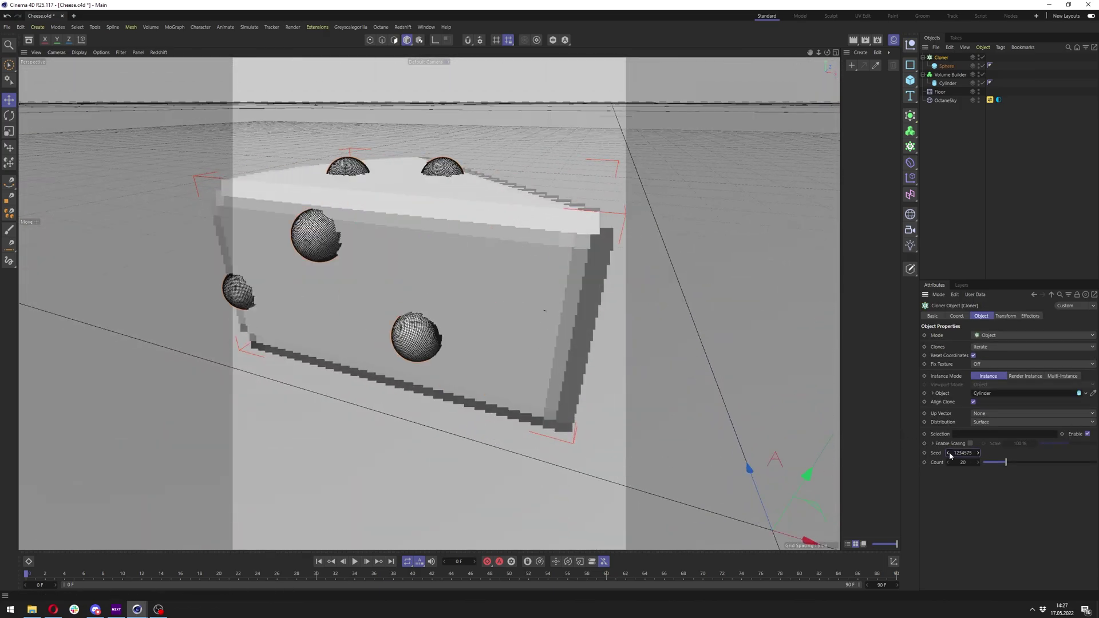
click(978, 453)
alt+drag(423, 304, 446, 304)
Step: Move the Cloner into the Volume Builder above the cylinder and set its mode to Subtract
drag(946, 89, 946, 87)
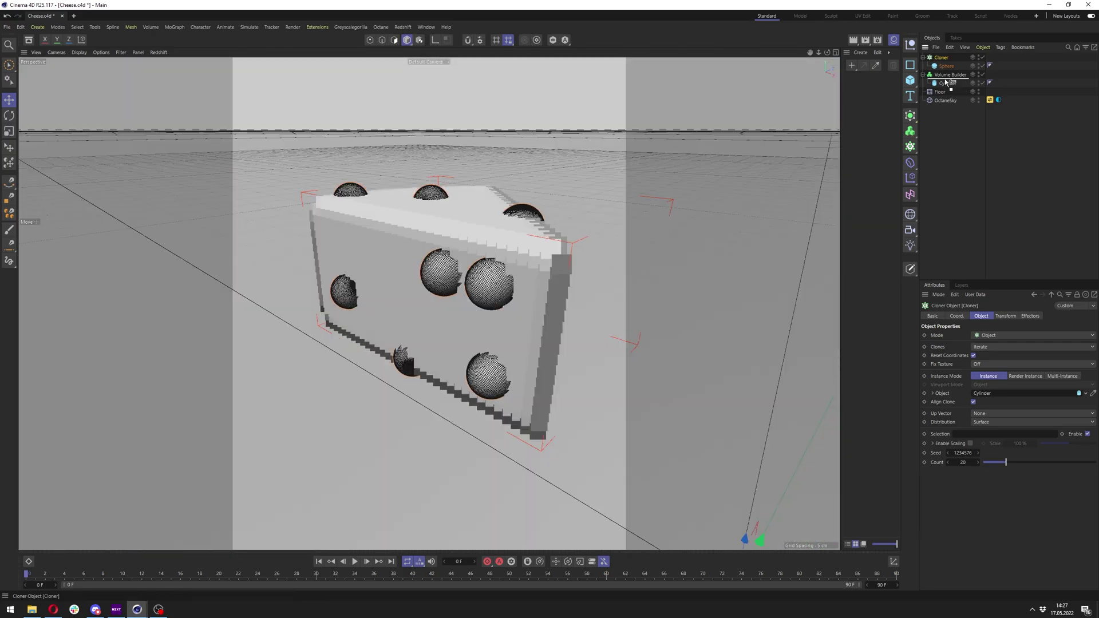
click(945, 59)
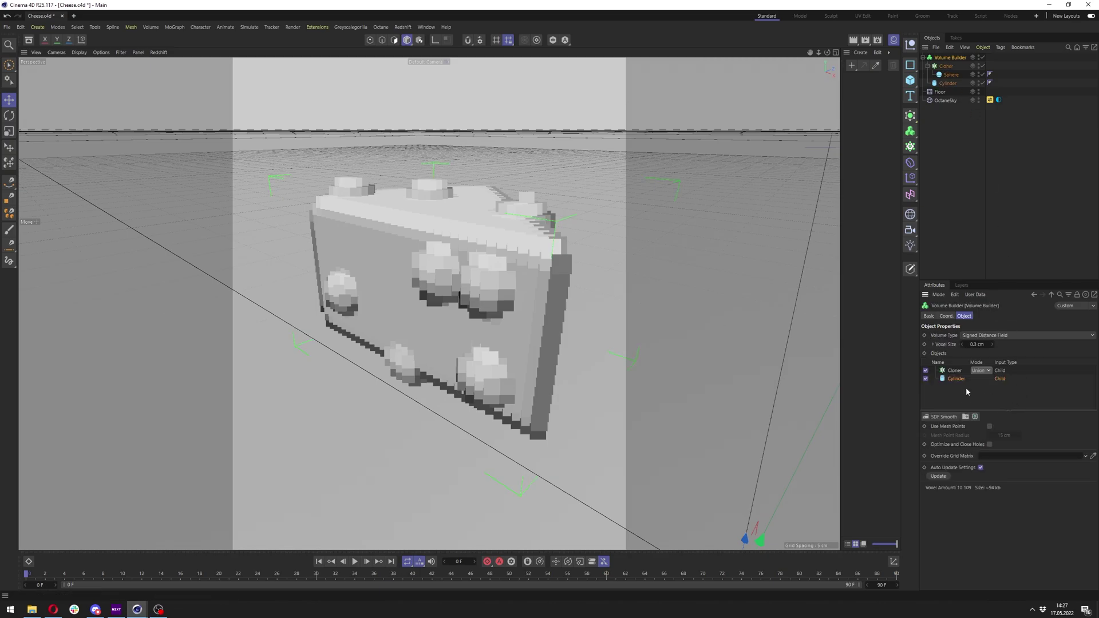
click(952, 370)
click(980, 371)
click(982, 385)
Step: Add a Volume Mesher and make the Volume Builder its child to turn the cheese volume into a mesh
alt+drag(490, 277, 411, 296)
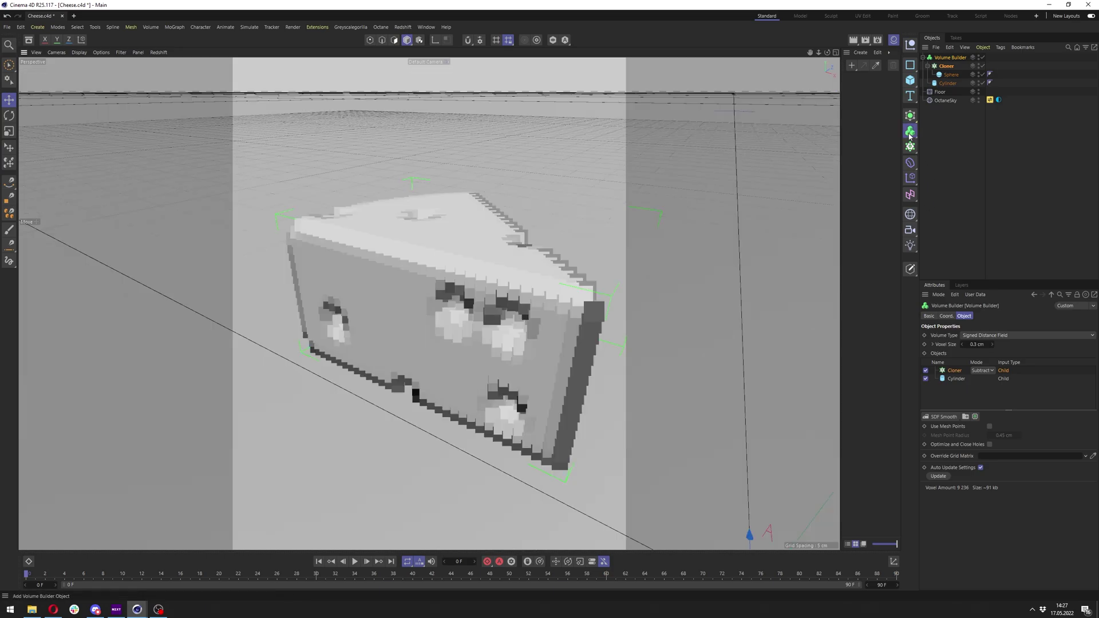
click(910, 131)
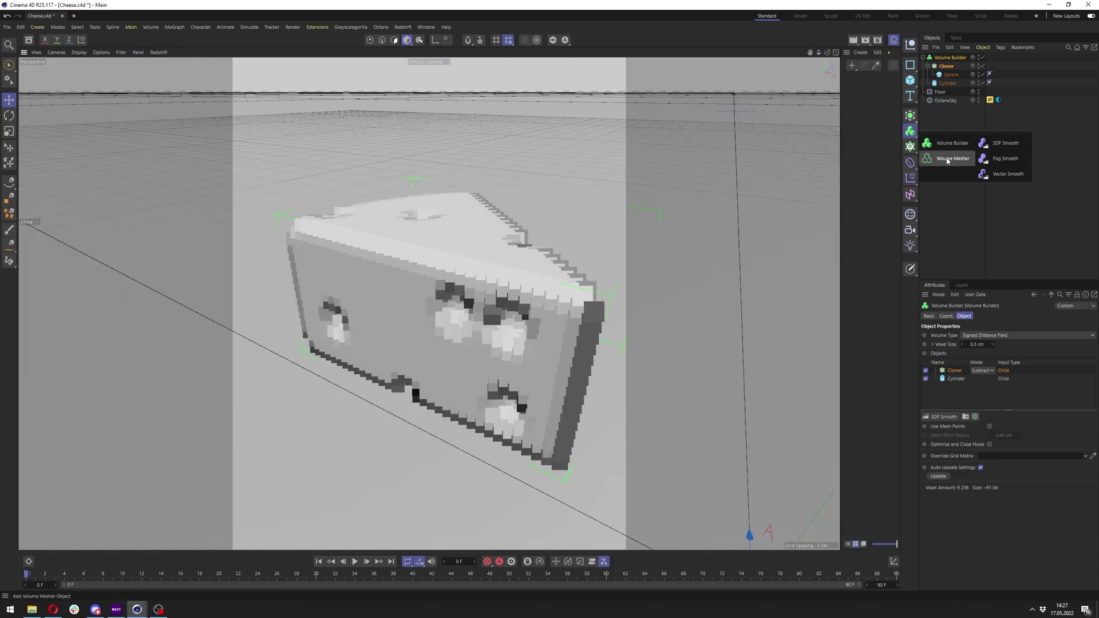
alt+click(947, 160)
click(949, 67)
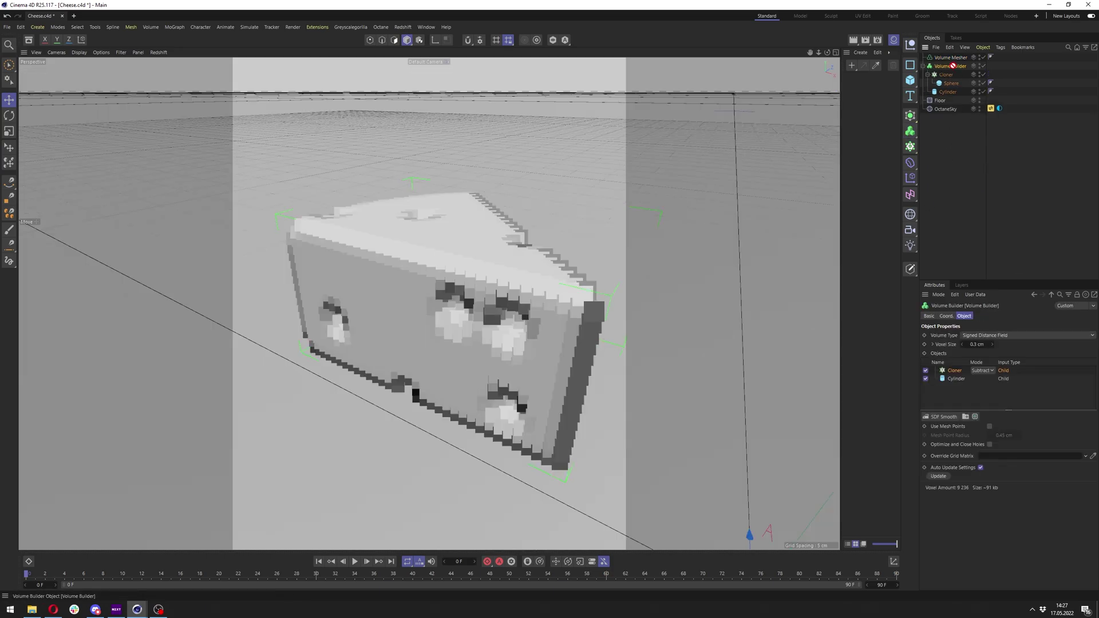
drag(952, 66, 953, 59)
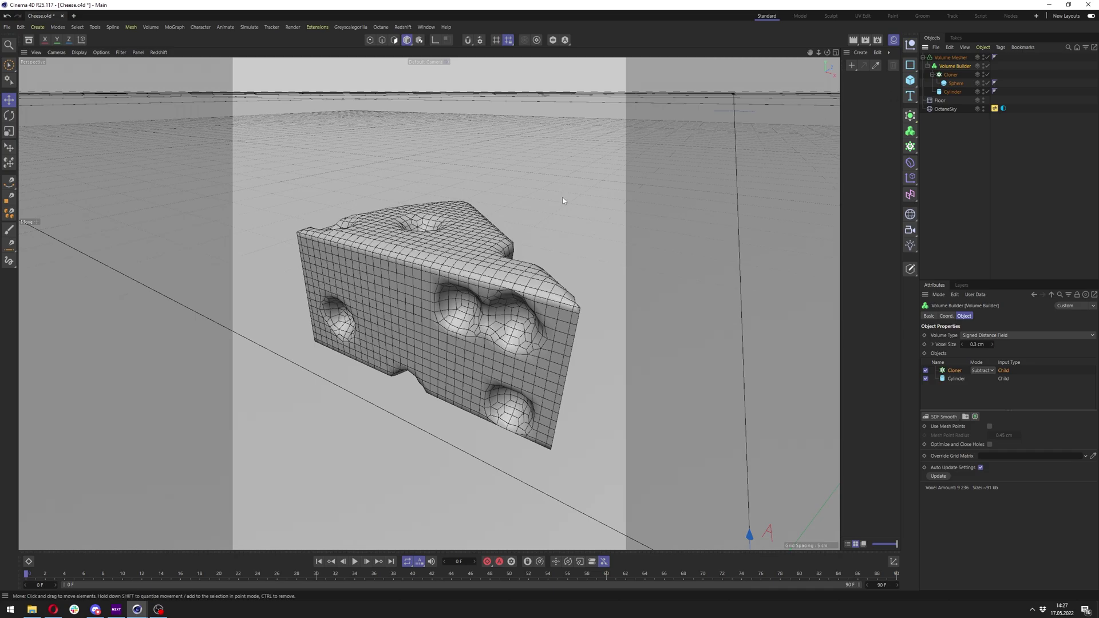
Step: Set the Volume Builder's voxel size to 0.1 cm and check the finer cheese mesh
alt+drag(408, 285, 533, 331)
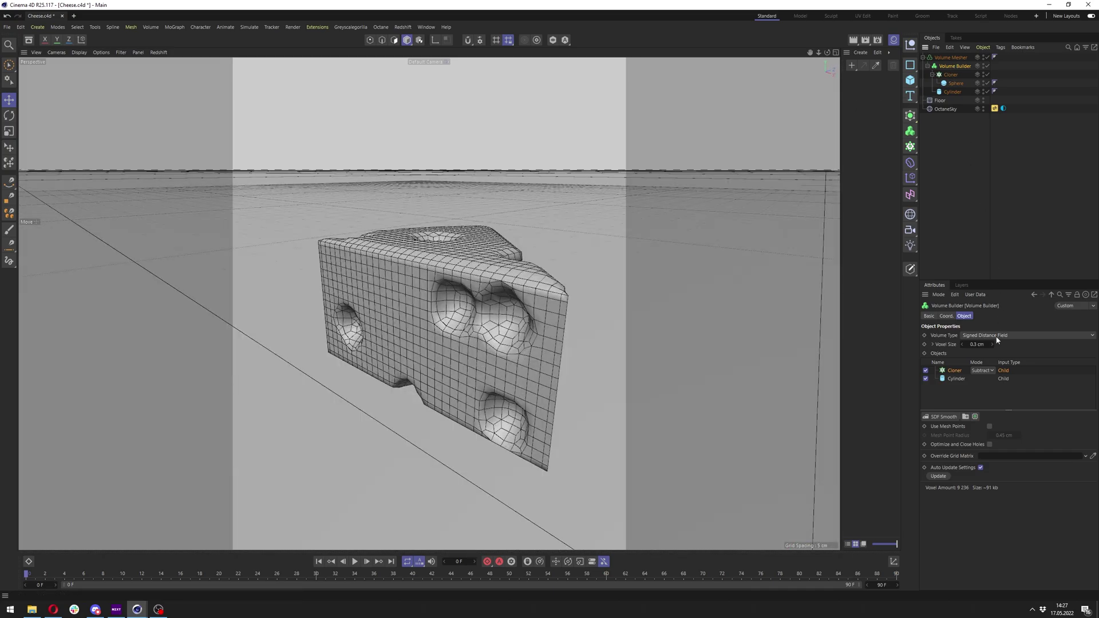
click(980, 344)
text(0.1)
key(Return)
alt+drag(515, 363, 627, 359)
alt+middle_drag(317, 347, 405, 316)
alt+drag(404, 314, 332, 326)
alt+middle_drag(332, 326, 374, 300)
Step: Switch the viewport display to Gouraud Shading and inspect the cheese surface without its wireframe
click(79, 52)
mouse_move(95, 52)
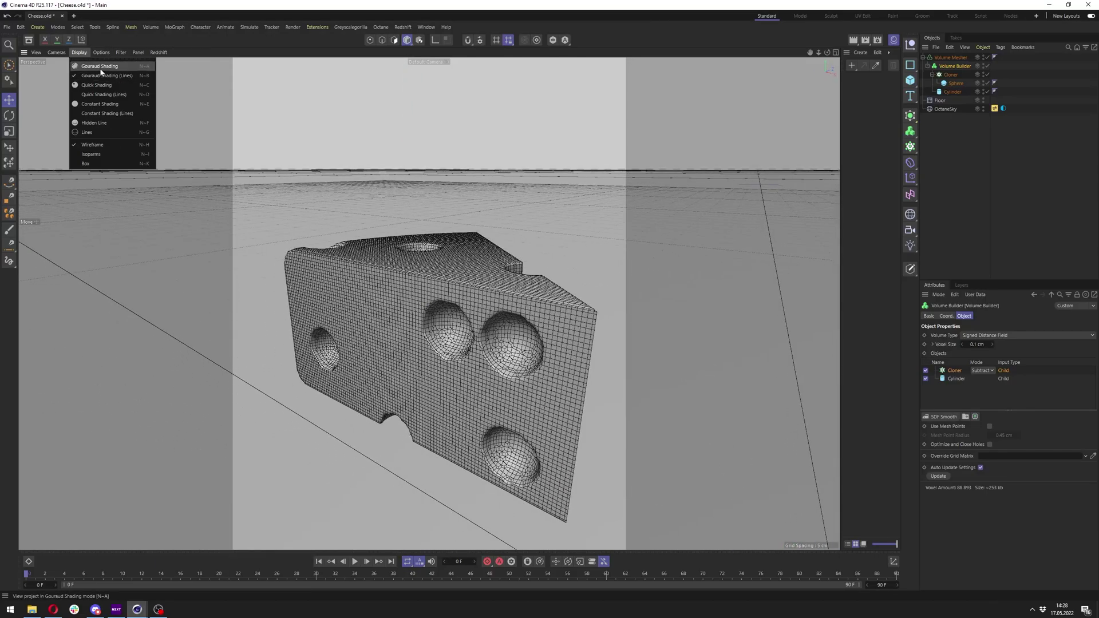
click(99, 66)
mouse_move(435, 349)
alt+mouse_down()
mouse_move(507, 276)
mouse_move(458, 290)
mouse_move(423, 418)
alt+mouse_up()
alt+middle_drag(422, 418, 423, 330)
mouse_move(375, 340)
alt+mouse_down()
mouse_move(417, 338)
mouse_move(378, 343)
alt+mouse_up()
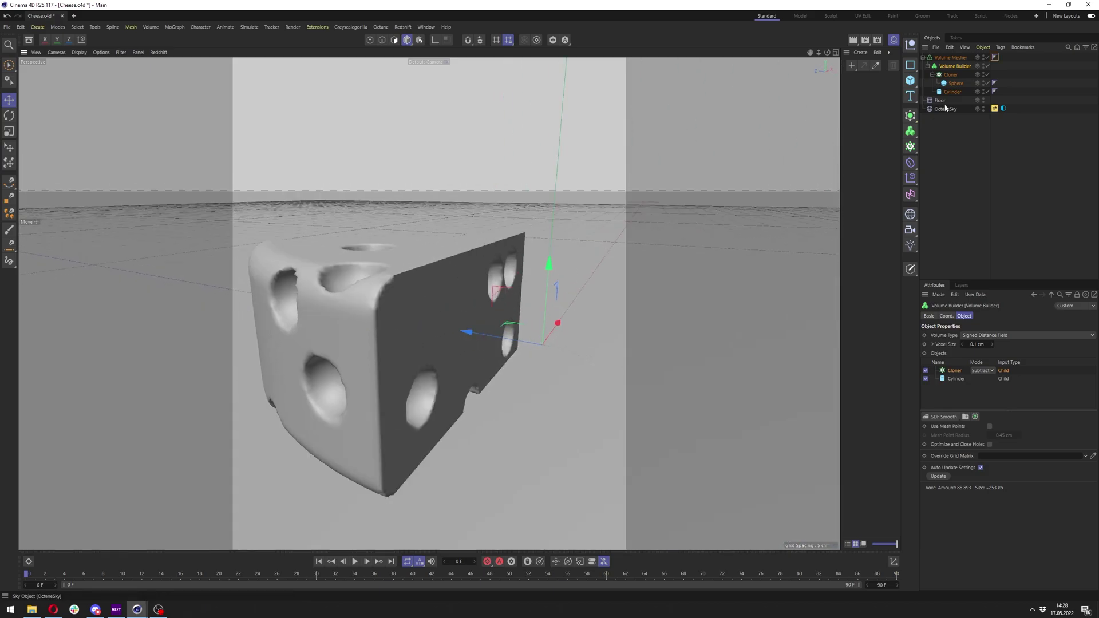
Step: Turn off the angle limit in the Volume Mesher's Phong tag
click(995, 58)
click(970, 336)
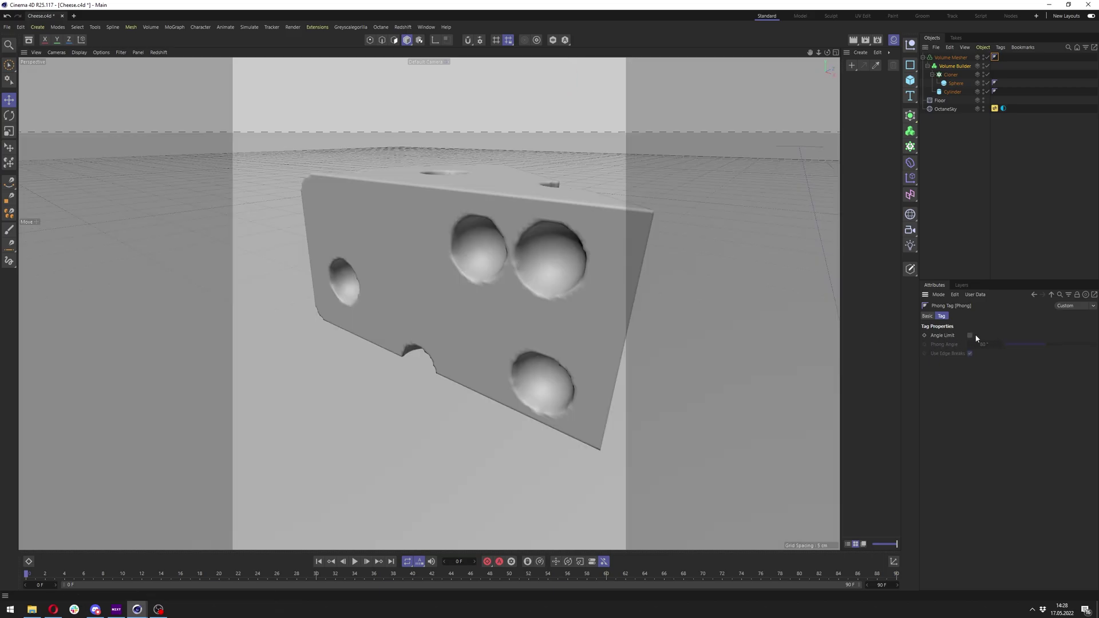
click(969, 336)
alt+drag(567, 224, 496, 274)
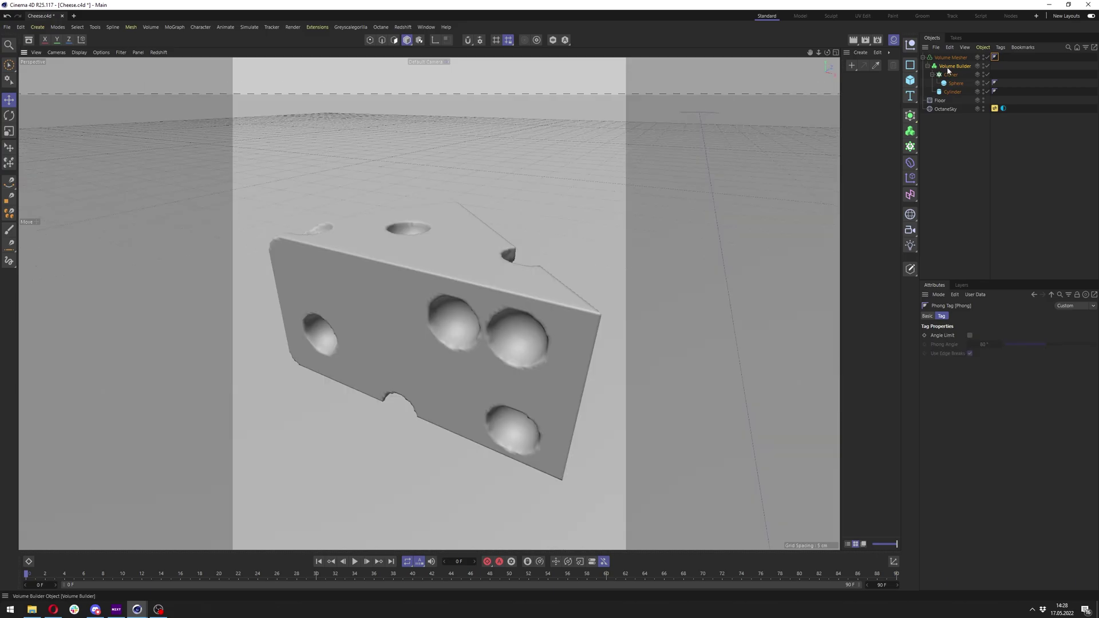
Step: Add an SDF Smooth filter to the Volume Builder and set its strength to 5%
click(949, 67)
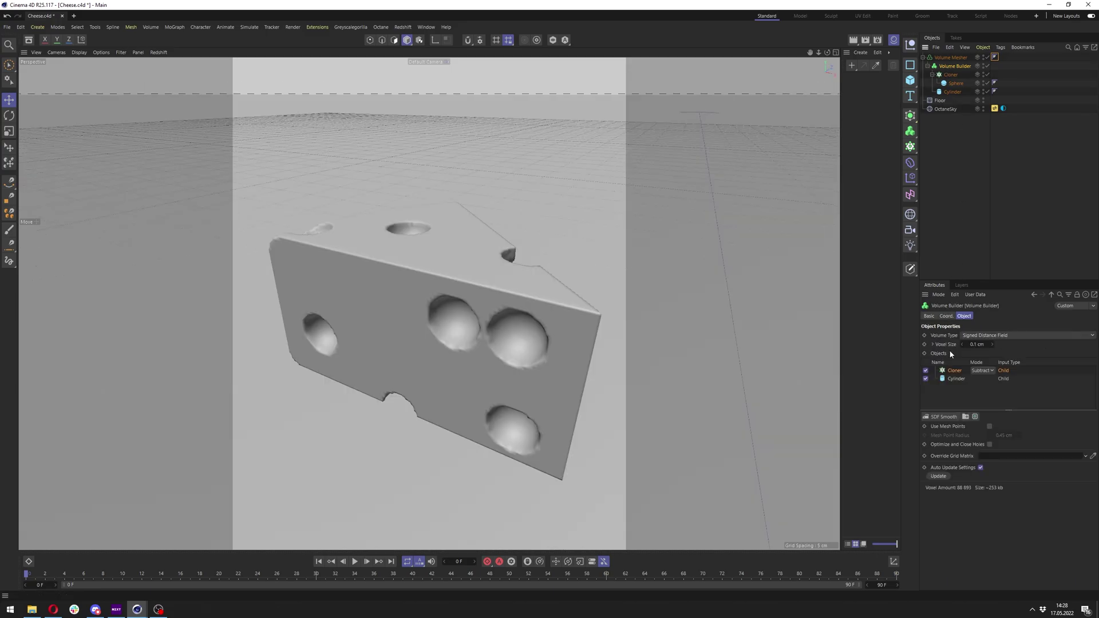
click(943, 417)
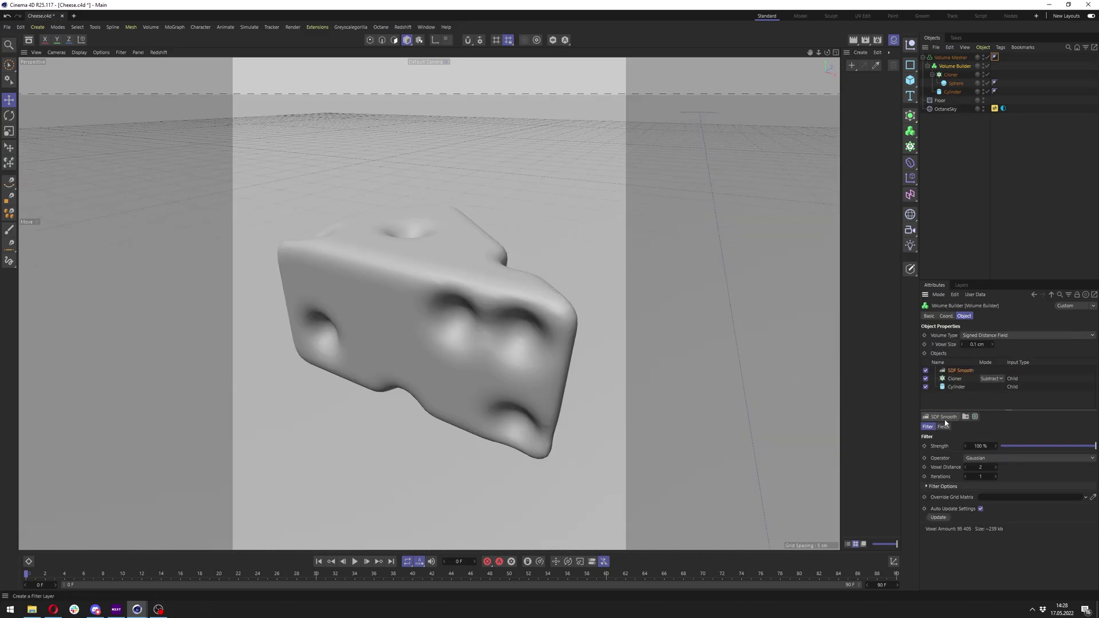
click(973, 446)
text(10)
key(Return)
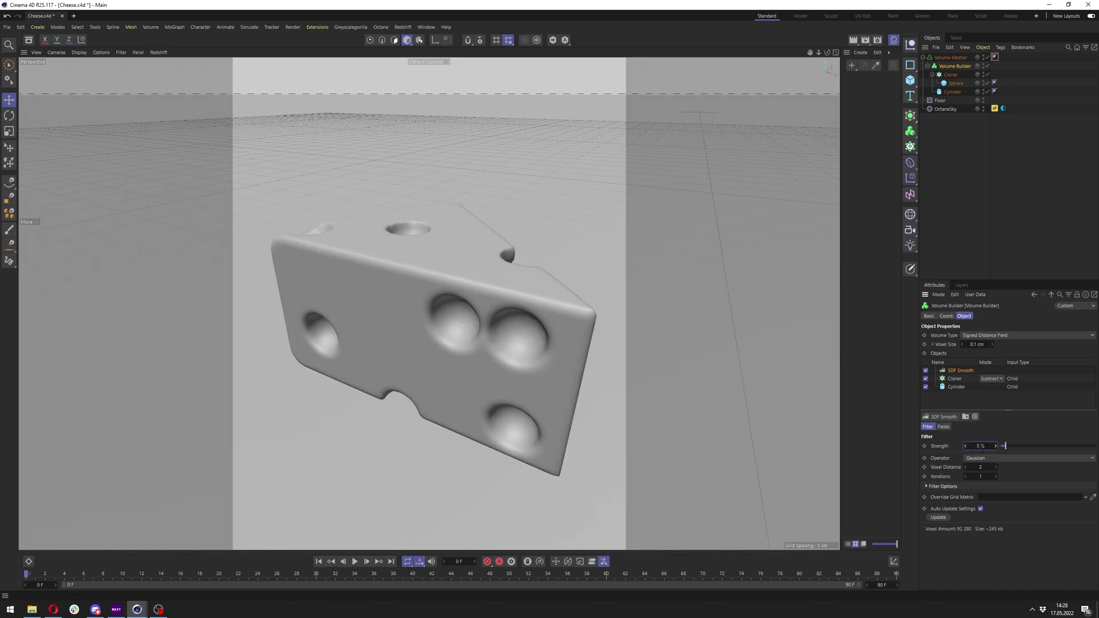
Step: Compare the cheese surface with the SDF Smooth filter disabled and enabled
alt+drag(490, 345, 521, 315)
click(925, 370)
click(926, 370)
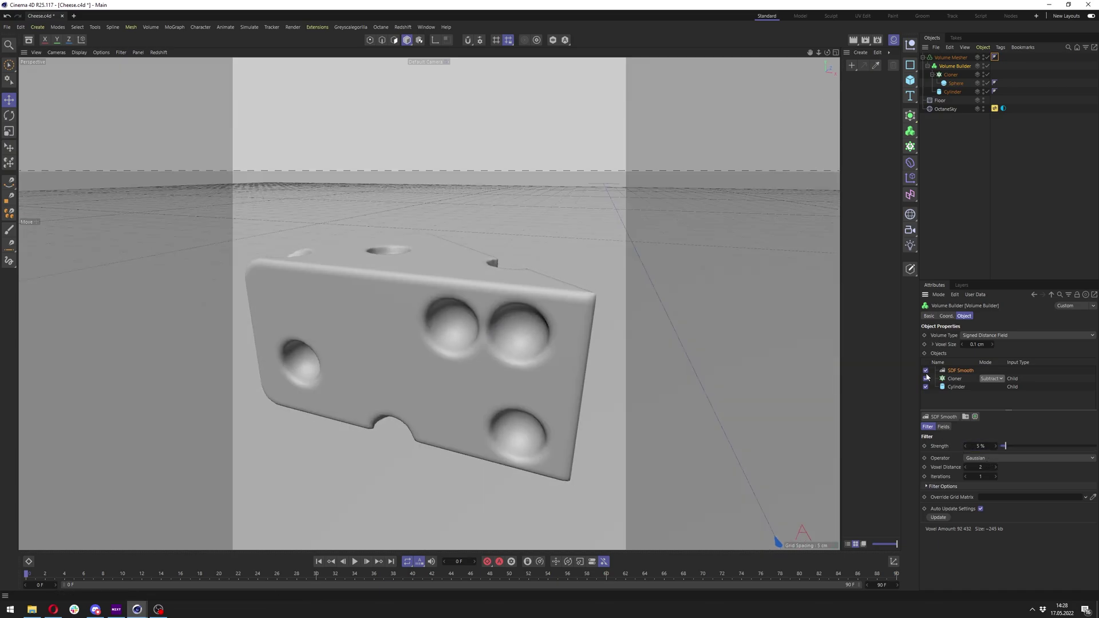
click(926, 371)
click(926, 371)
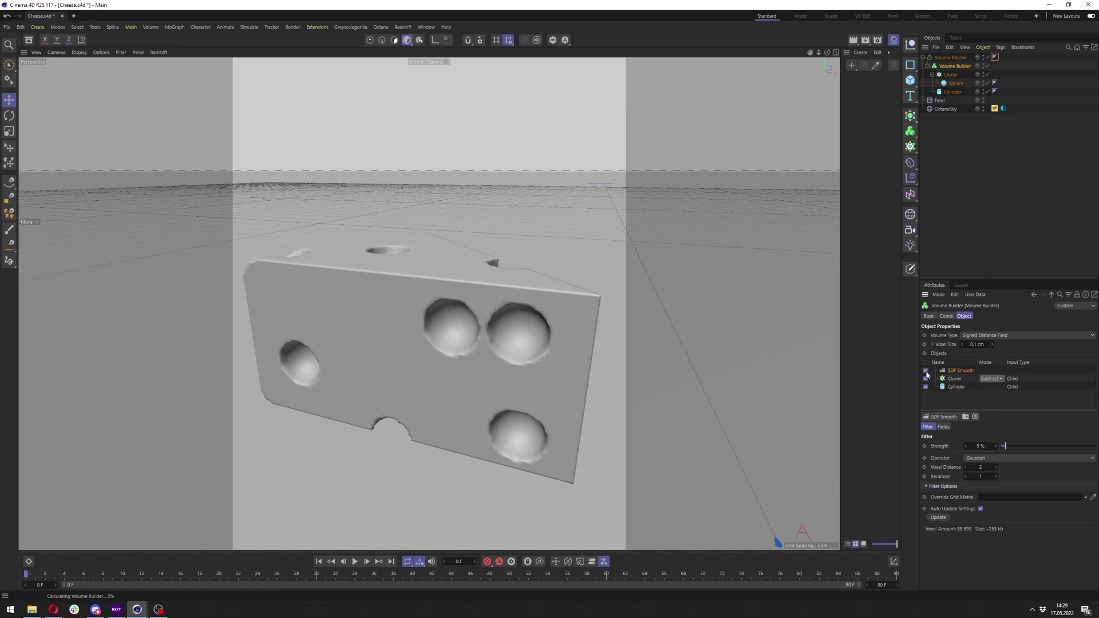
Step: Set the Volume Builder's voxel size to 0.05 cm and check the cheese's edges and holes
alt+drag(446, 321, 565, 334)
alt+drag(494, 309, 395, 307)
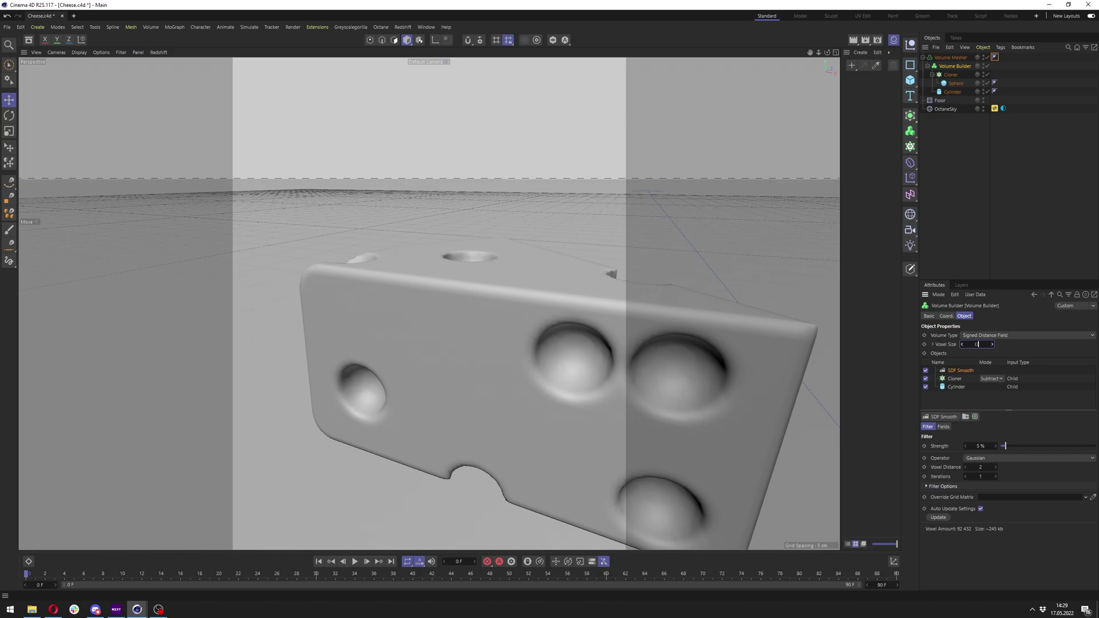
key(Return)
scroll(385, 343, down, 4)
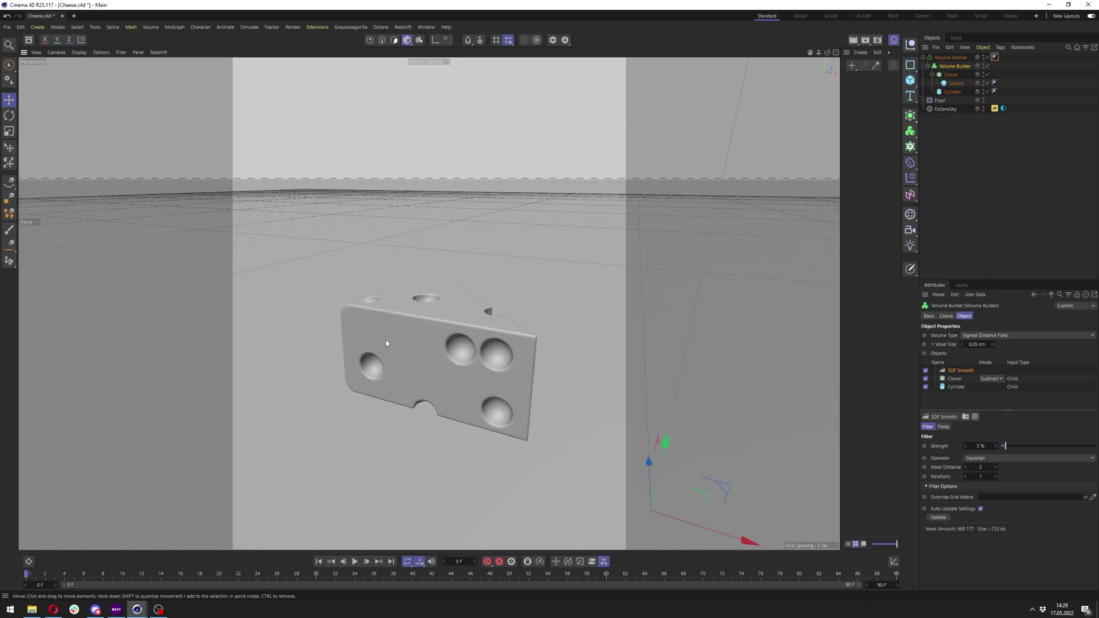
alt+drag(385, 343, 566, 329)
scroll(346, 317, up, 3)
alt+drag(346, 318, 646, 329)
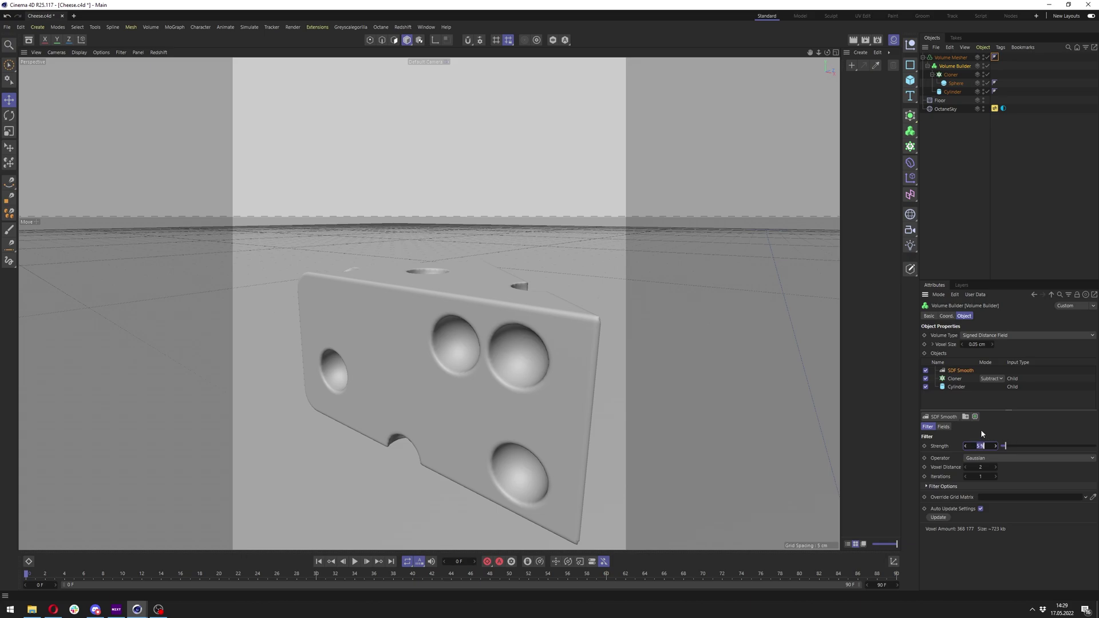
Step: Raise the SDF Smooth filter's strength to 15% to round the cheese's edges further
key(Return)
double_click(983, 446)
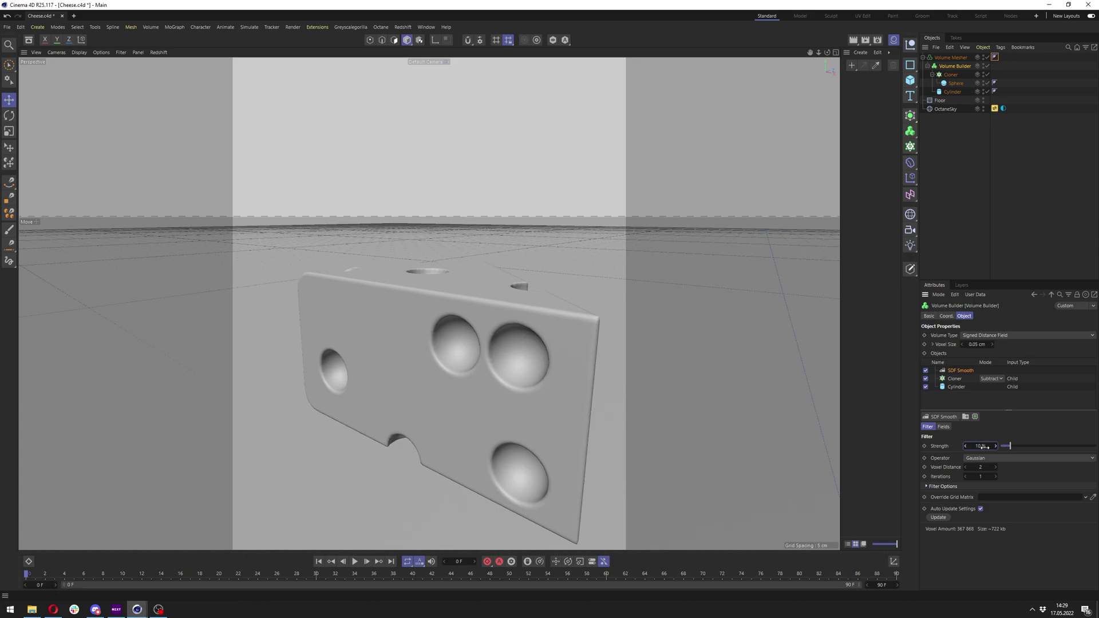
text(15)
key(Return)
alt+drag(427, 359, 555, 347)
alt+drag(290, 397, 441, 374)
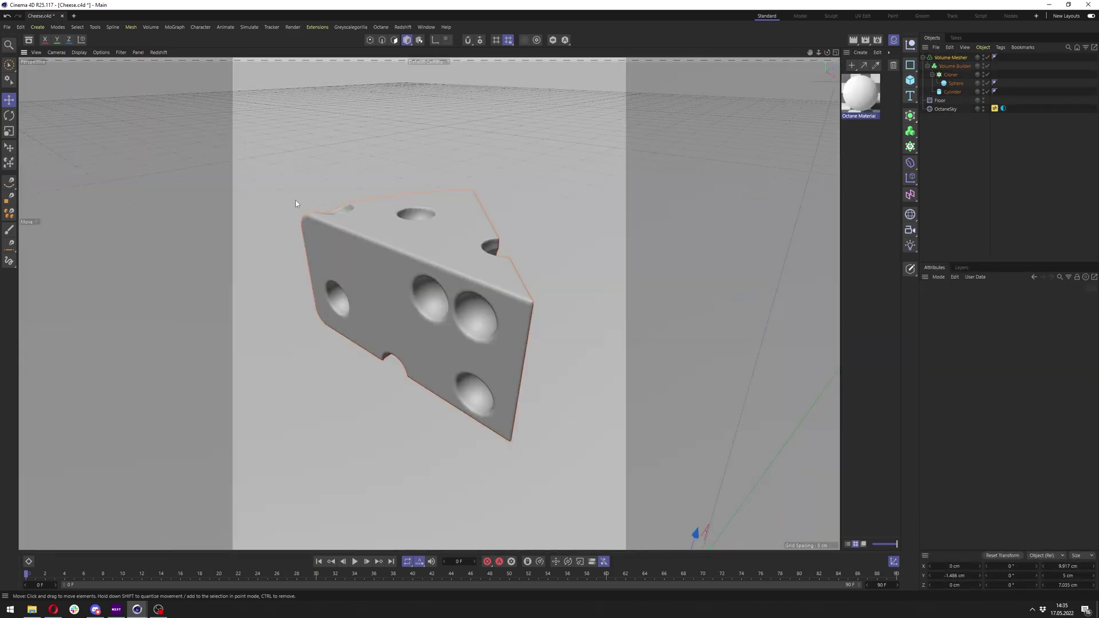
Step: Set the viewport display to Gouraud Shading (Lines) to show the cheese's polygons
click(79, 52)
click(99, 71)
mouse_move(376, 269)
alt+mouse_down()
mouse_move(540, 240)
mouse_move(358, 280)
mouse_move(377, 260)
alt+mouse_up()
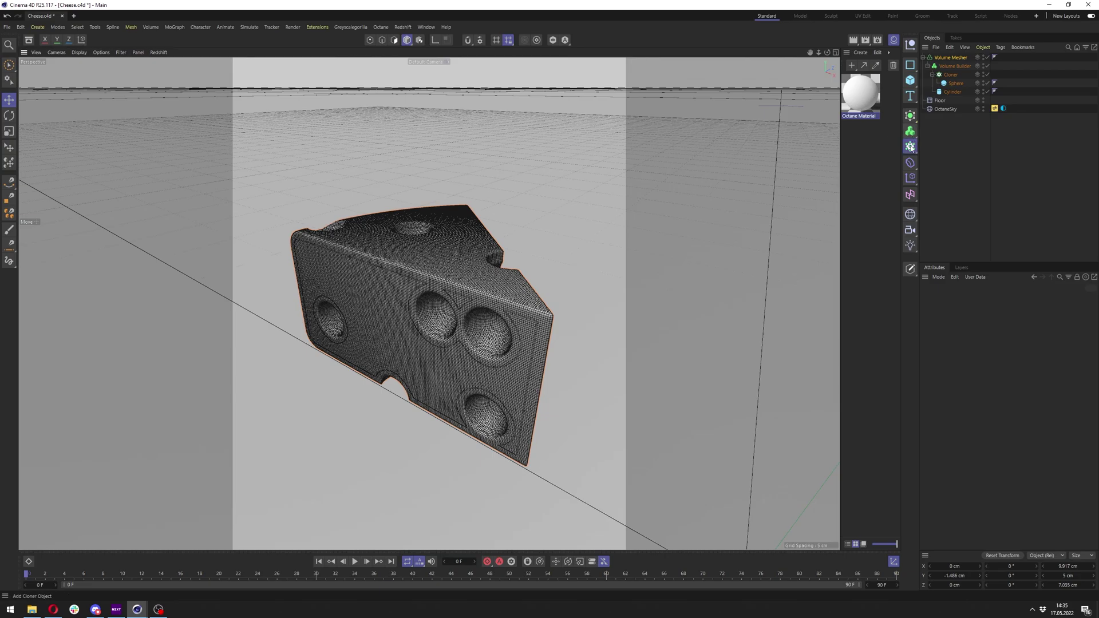
Step: Add a Remesh generator, make the Volume Mesher its child, and inspect the remeshed polygons around the holes
click(910, 131)
click(951, 248)
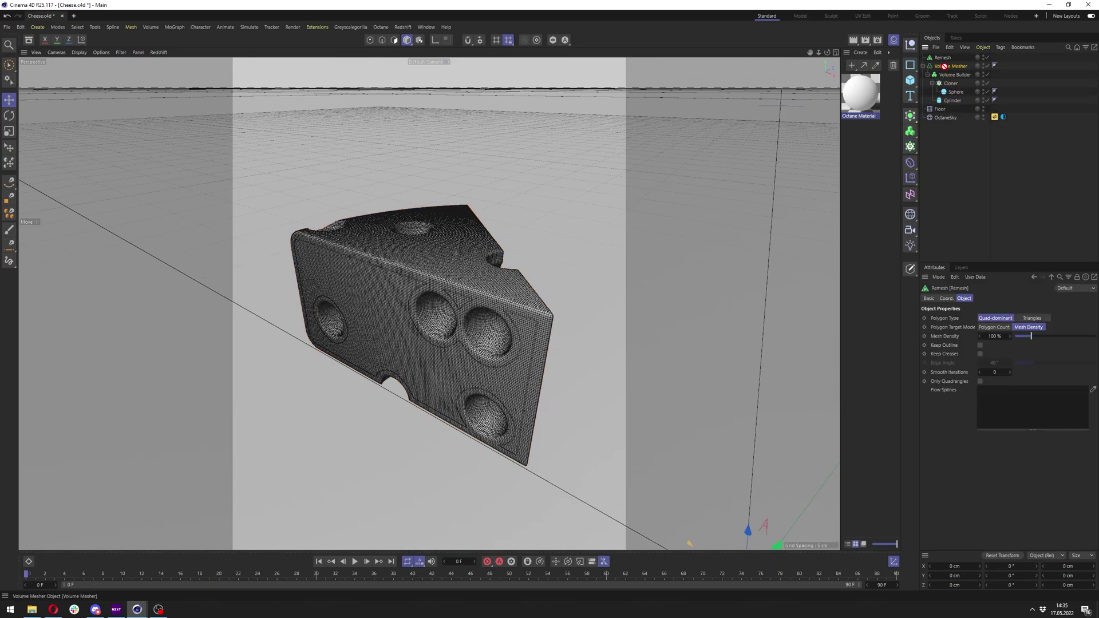
drag(941, 67, 947, 57)
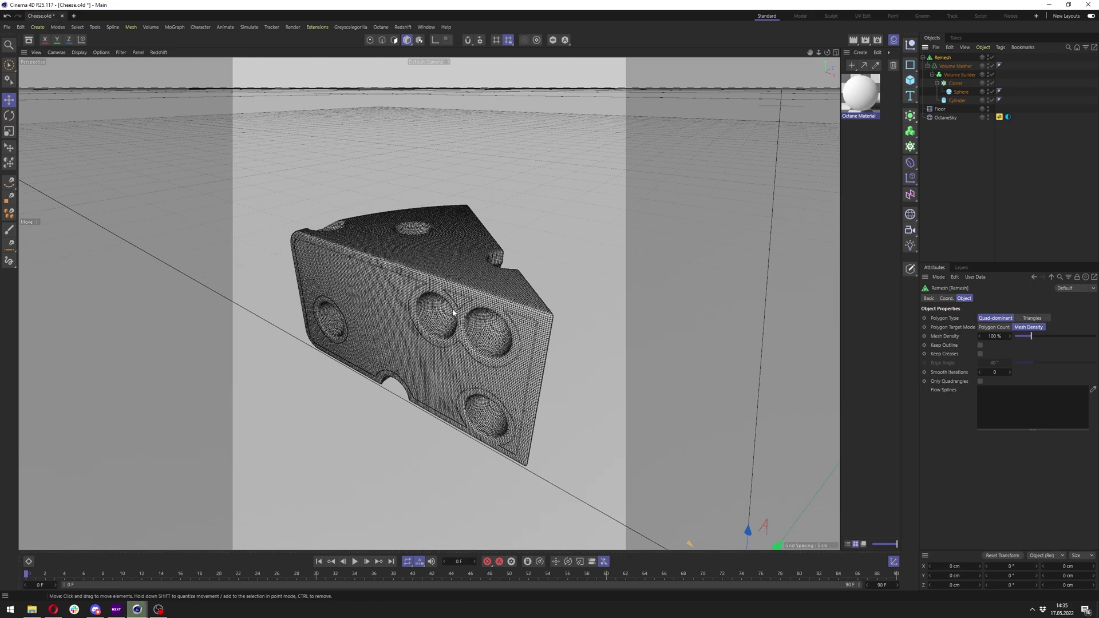
alt+drag(429, 302, 452, 276)
scroll(505, 327, up, 3)
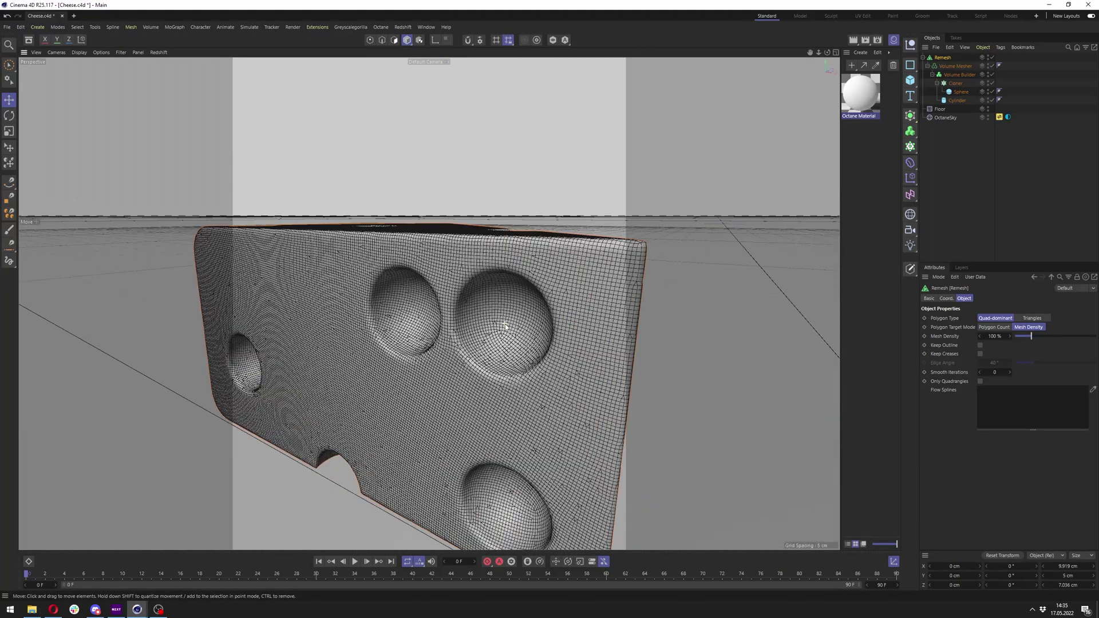
scroll(515, 332, down, 3)
alt+drag(504, 329, 475, 327)
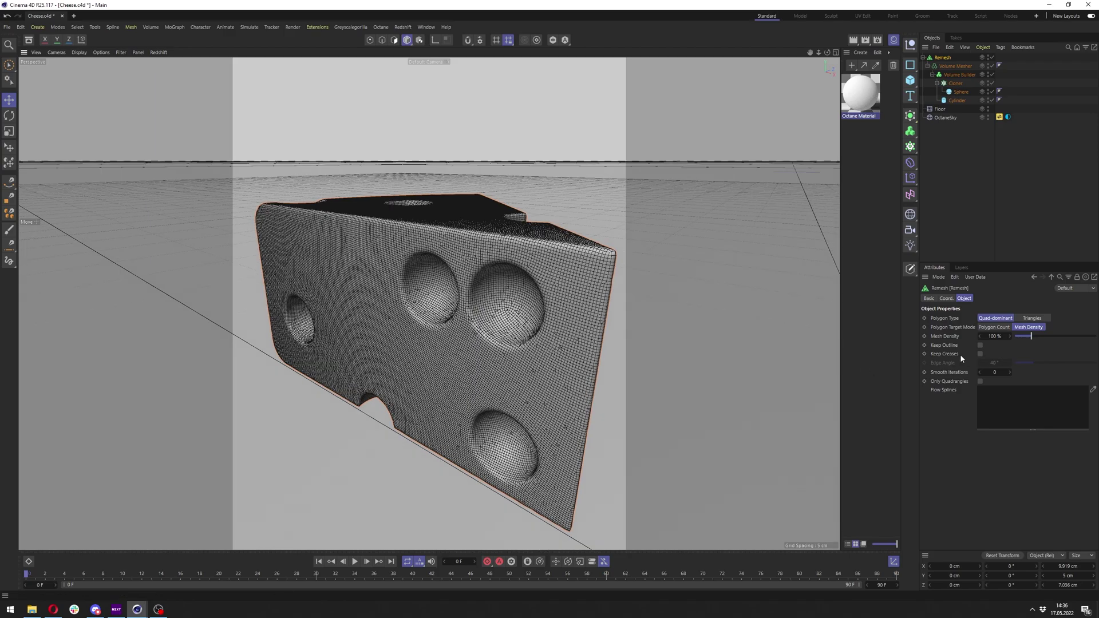
Step: Enable Keep Creases on the Remesh generator and set its mesh density to 50%
click(981, 355)
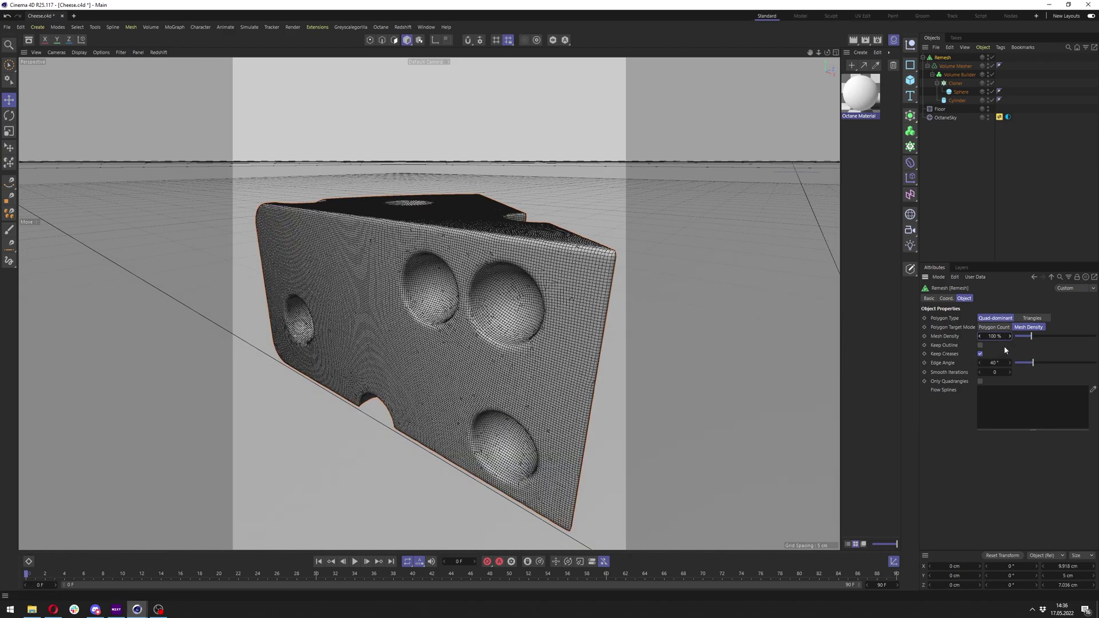
double_click(996, 336)
key(Return)
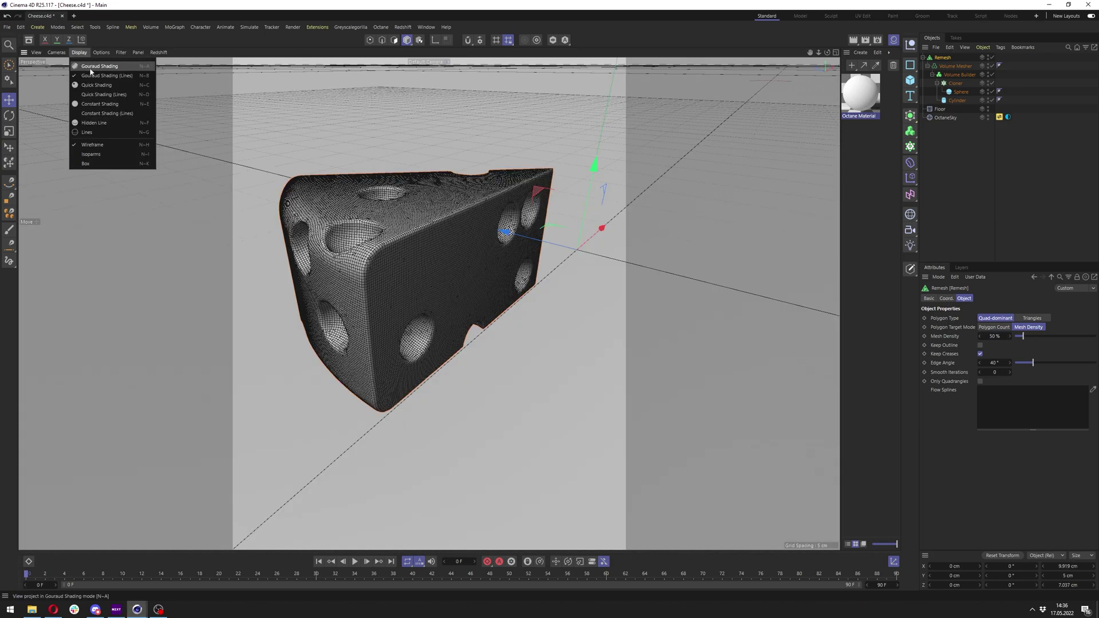
Step: Inspect the remeshed cheese in plain Gouraud Shading and return the display to Gouraud Shading (Lines)
click(95, 65)
alt+drag(429, 303, 220, 111)
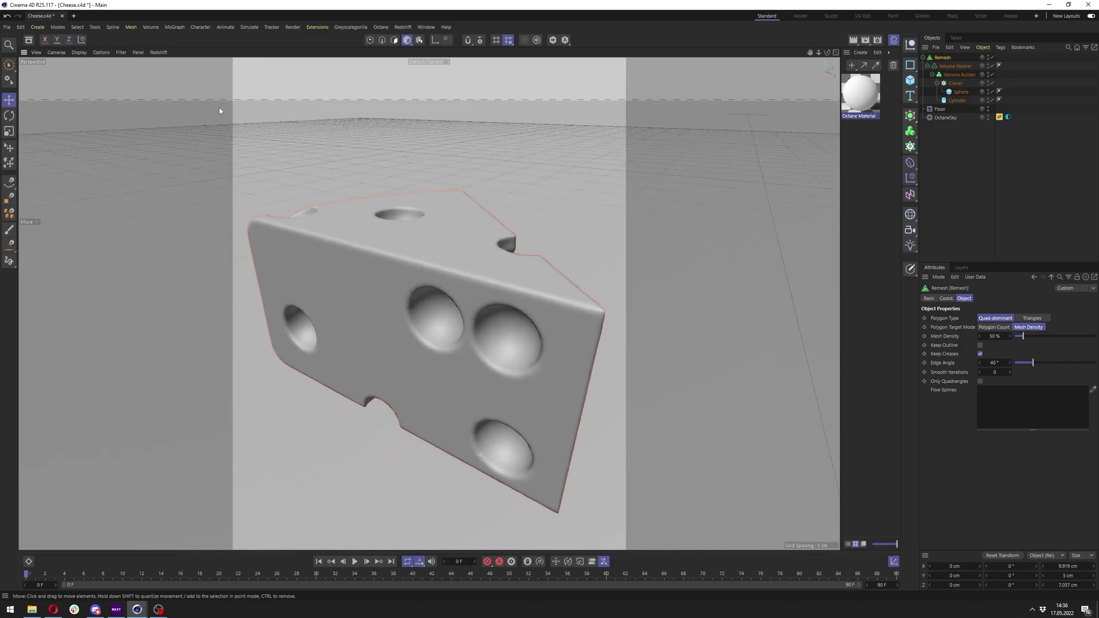
click(78, 59)
click(95, 74)
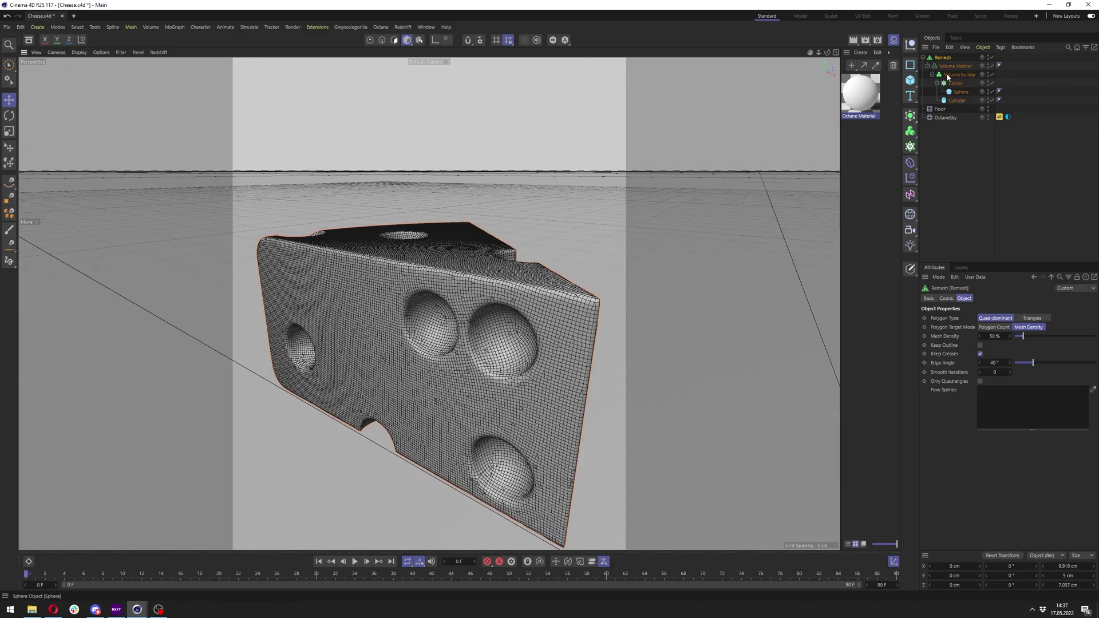
Step: Convert the whole Remesh hierarchy into a single polygon object with Connect Objects + Delete
shift+click(955, 100)
right_click(955, 101)
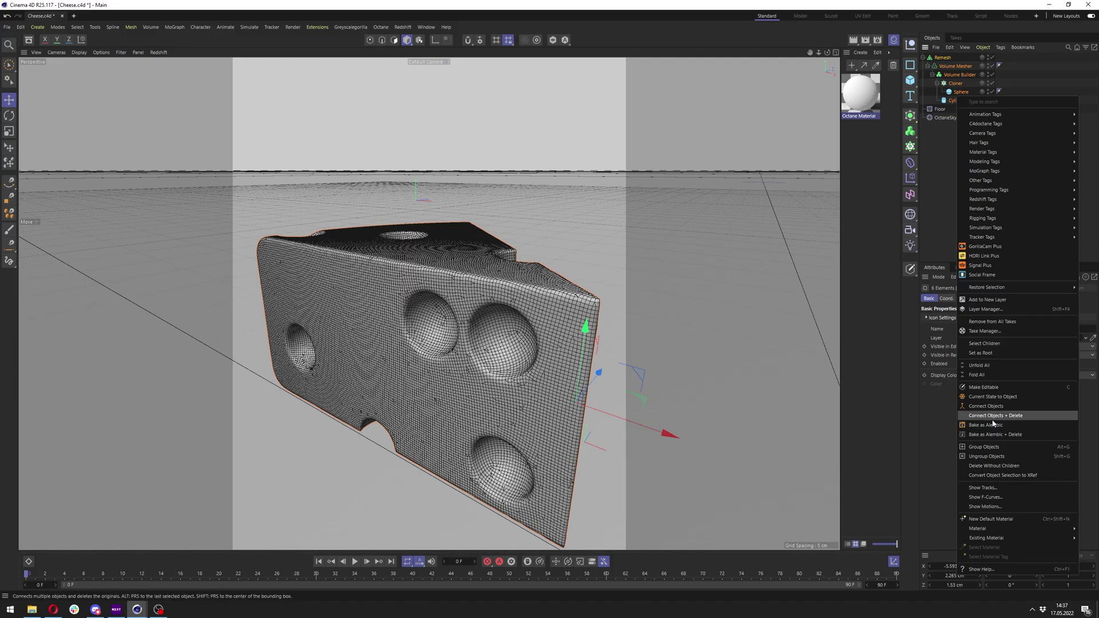
click(992, 419)
alt+drag(469, 332, 353, 370)
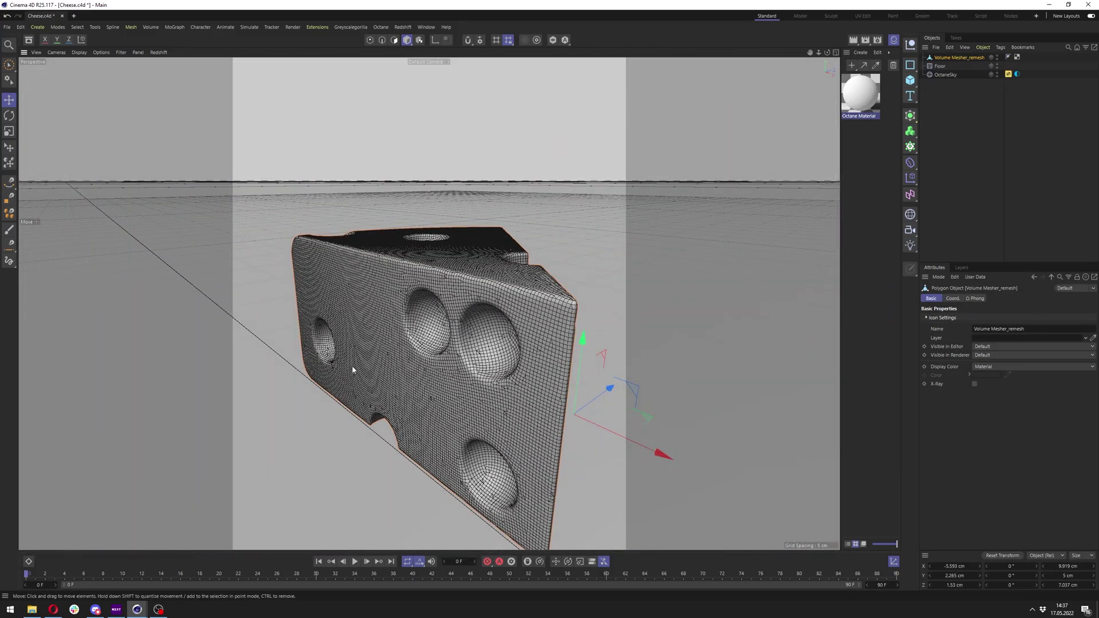
alt+drag(436, 293, 473, 265)
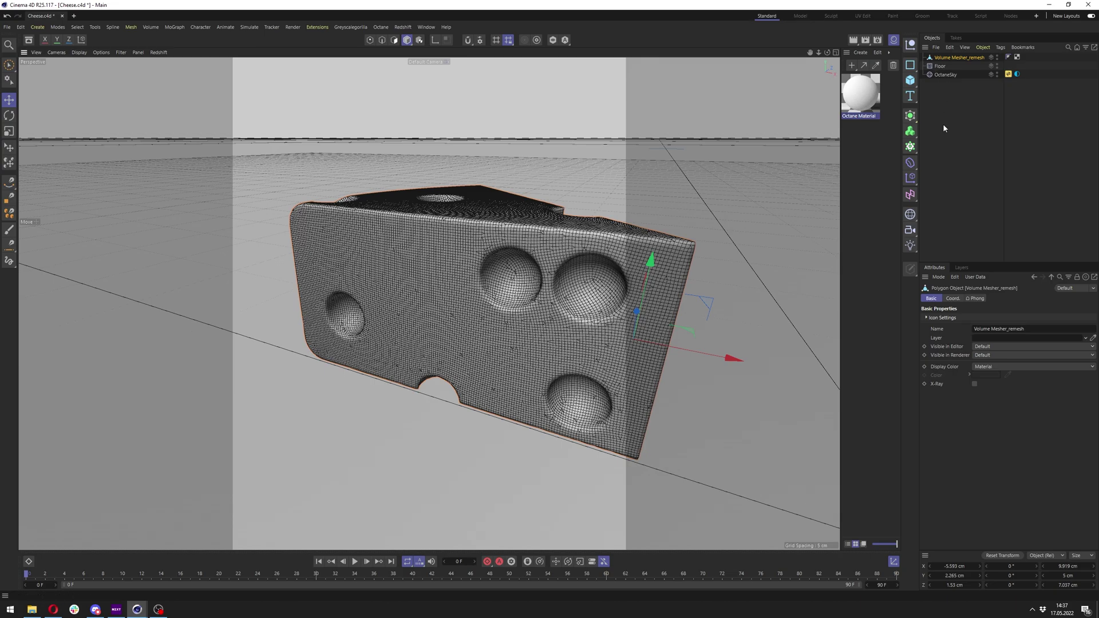
alt+drag(376, 263, 505, 197)
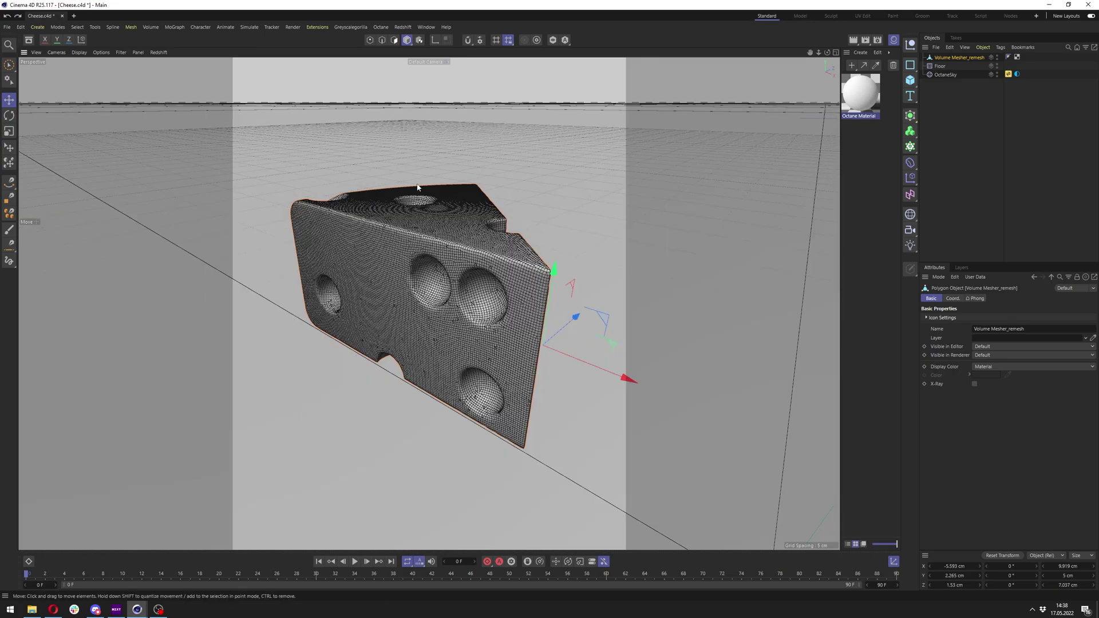
mouse_move(433, 291)
alt+mouse_down()
mouse_move(474, 296)
mouse_move(432, 304)
alt+mouse_up()
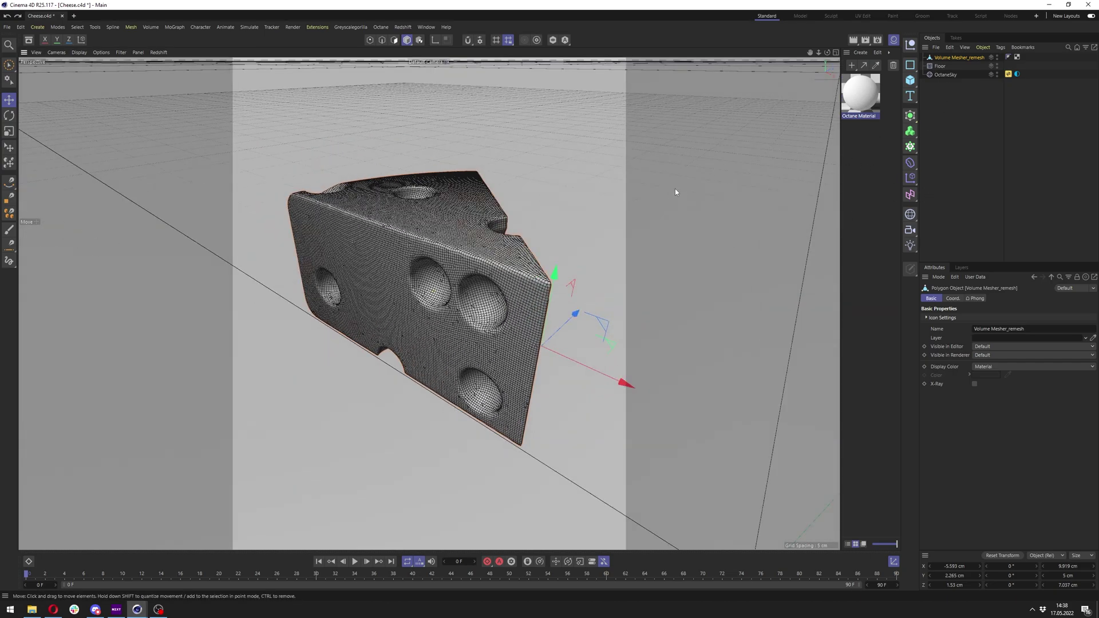
Step: Delete the unused Octane material and show the Perspective and Top viewports side by side
key(Delete)
middle_click(314, 153)
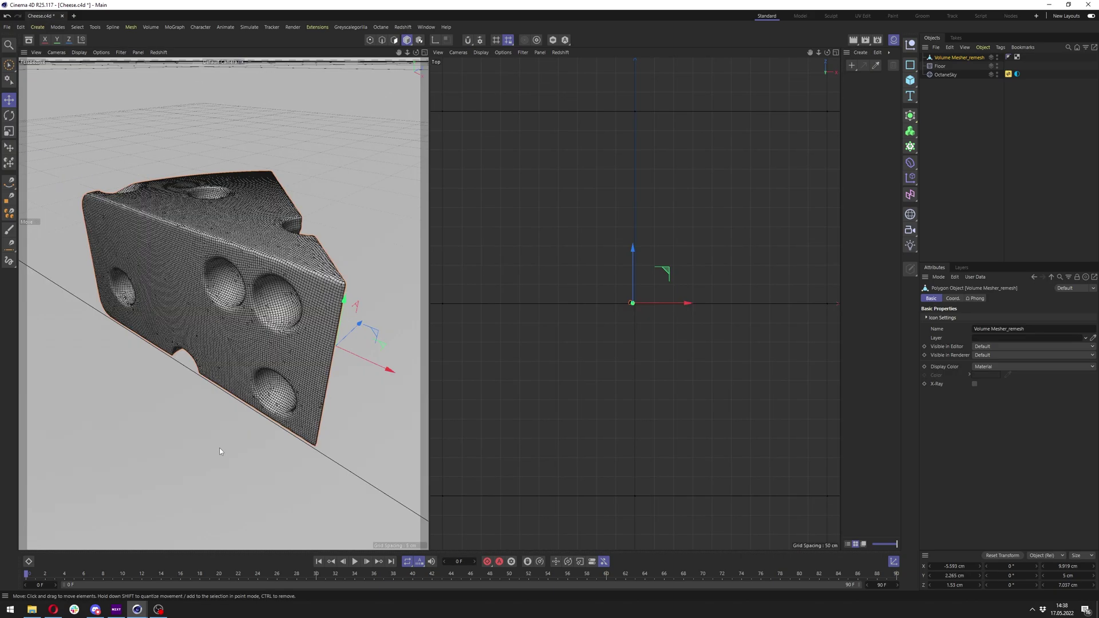
Step: Bring up the Octane Live Viewer, render the cheese, and reframe the wedge in the perspective view
click(137, 609)
click(198, 567)
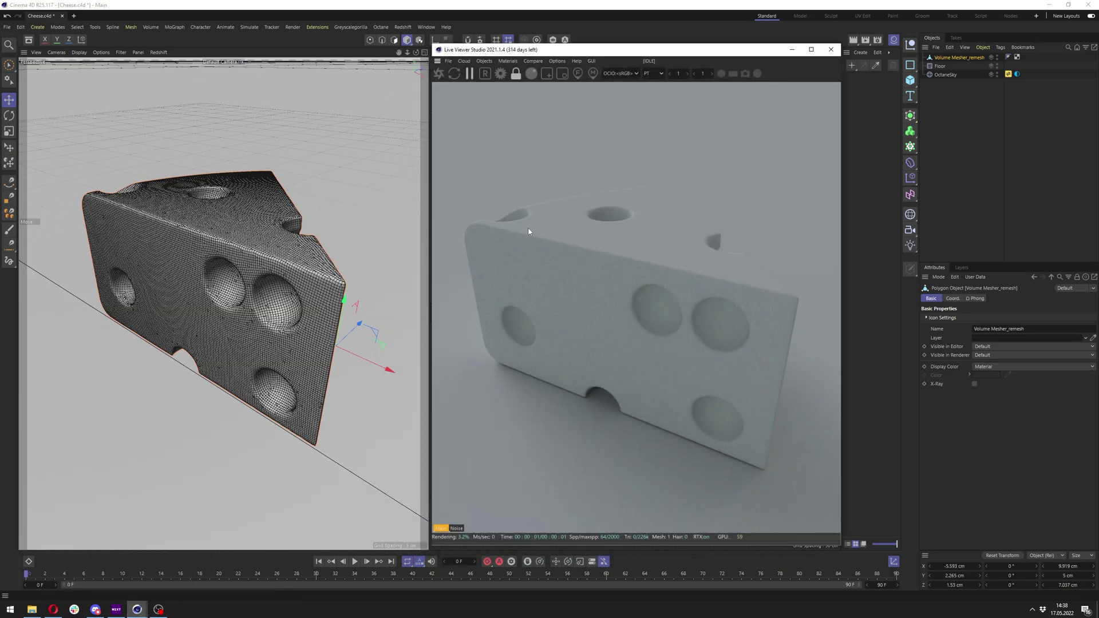
click(472, 78)
scroll(326, 157, down, 4)
alt+middle_drag(276, 187, 256, 235)
scroll(257, 233, up, 3)
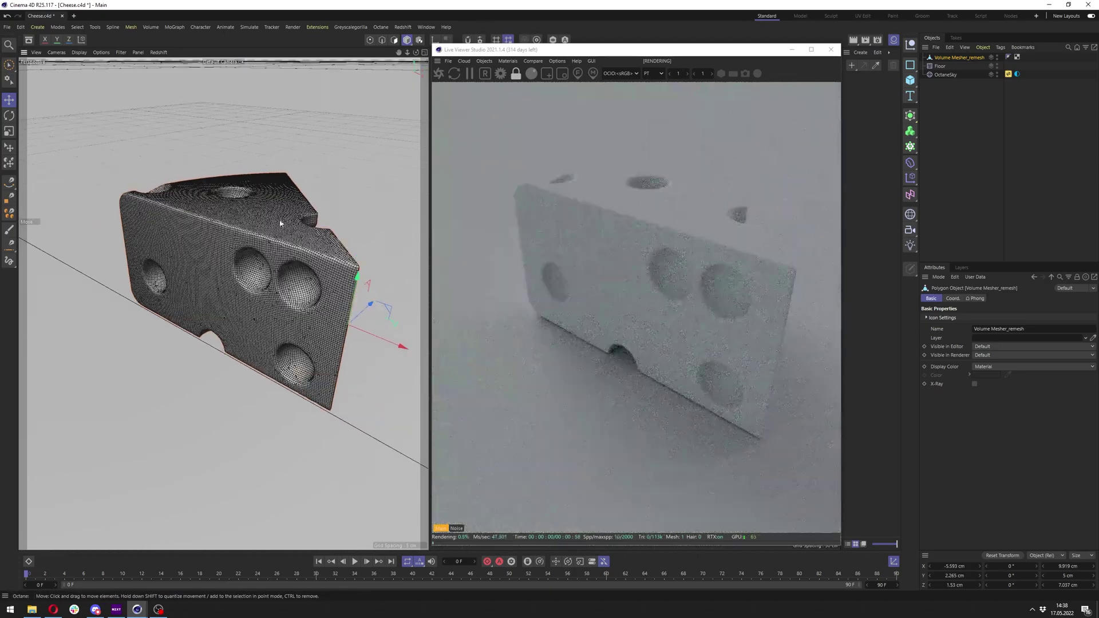
alt+drag(280, 223, 252, 253)
Step: Assign a new diffuse Octane material to the cheese mesh and open it in the Material Editor
click(860, 52)
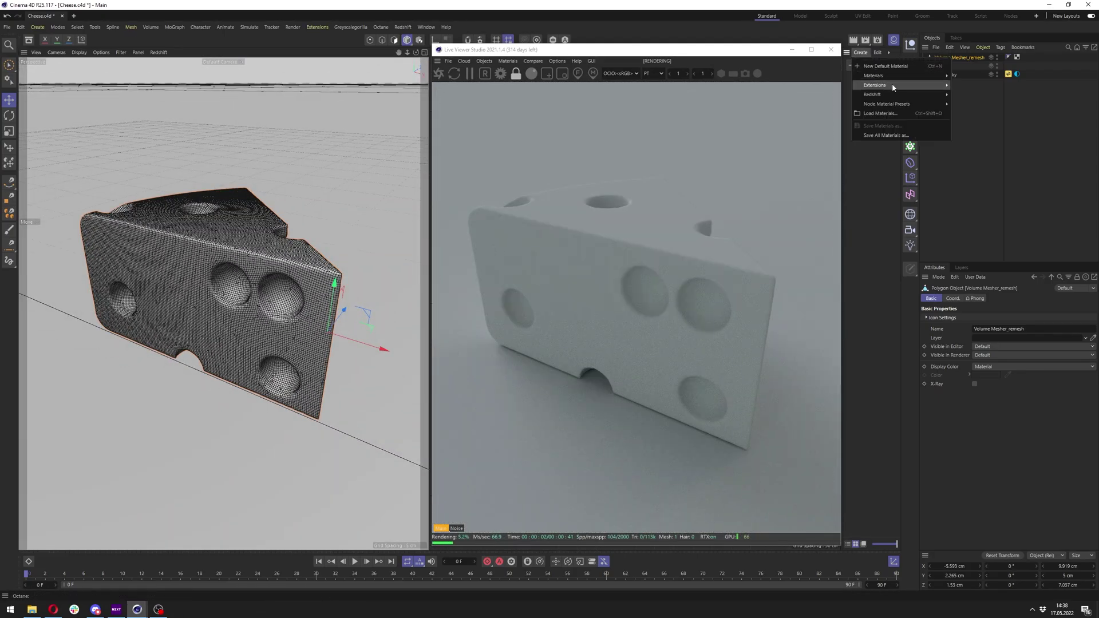
mouse_move(894, 87)
mouse_move(985, 87)
click(1037, 125)
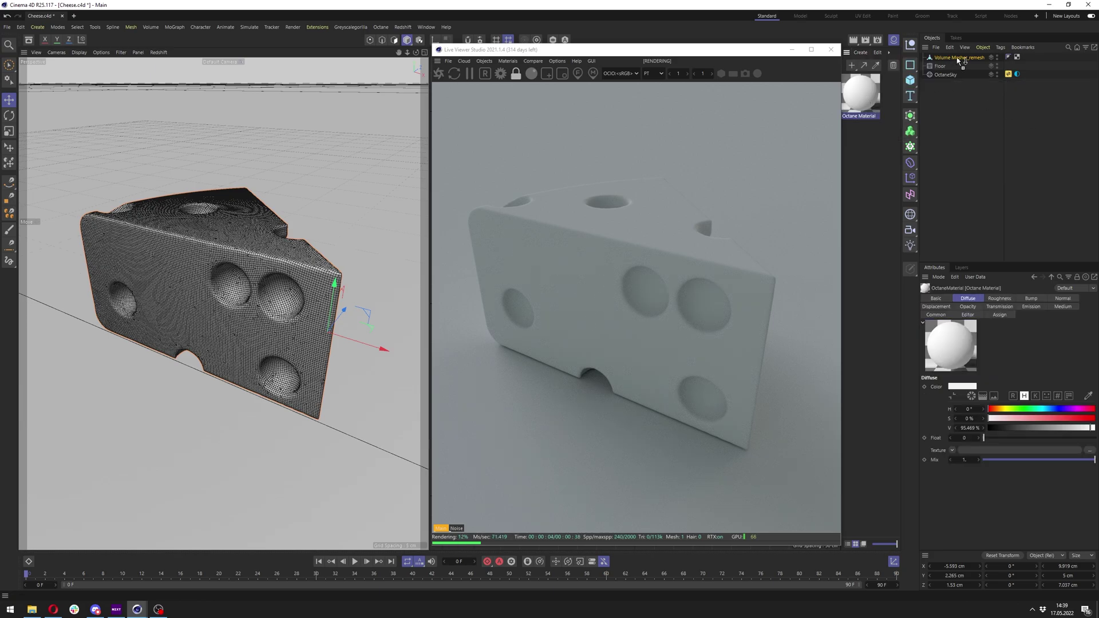
drag(960, 60, 959, 60)
double_click(860, 93)
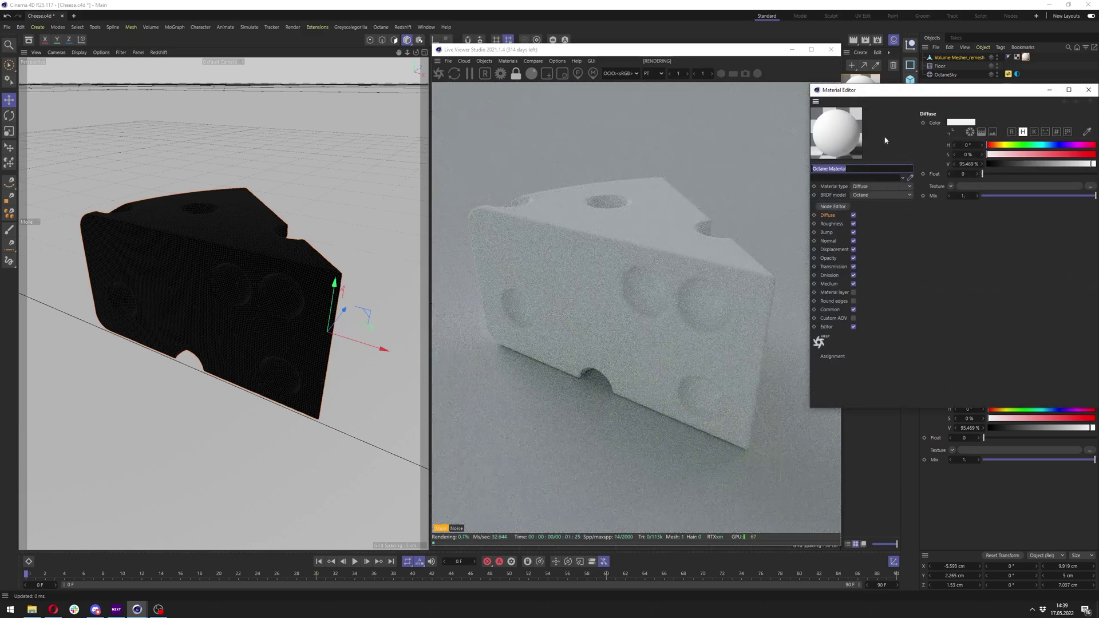
Step: Open the cheese material in the Octane Node Editor, close the Material Editor and reposition the material node
click(832, 207)
click(1088, 90)
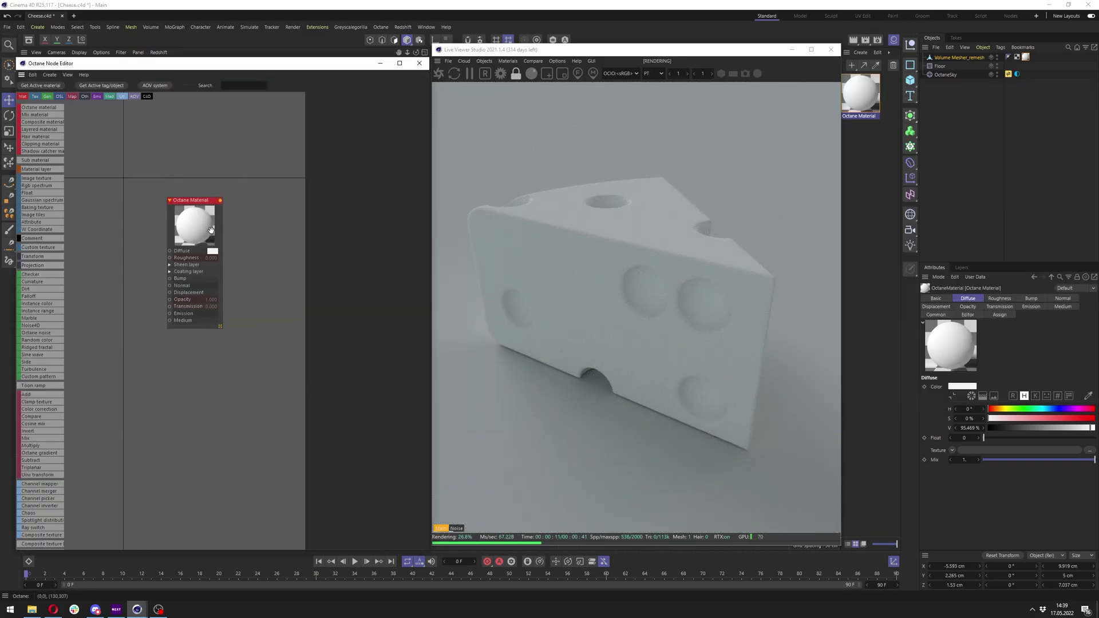
drag(196, 225, 246, 256)
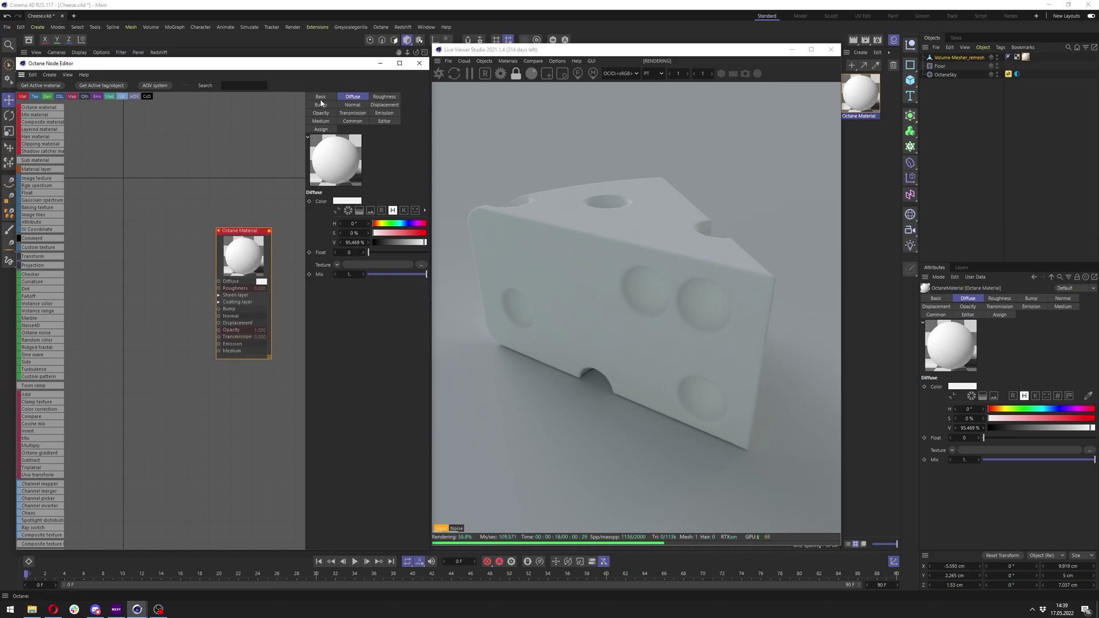
Step: Set the material type to Universal and the BRDF model to GGX (energy preserving)
click(321, 98)
click(361, 222)
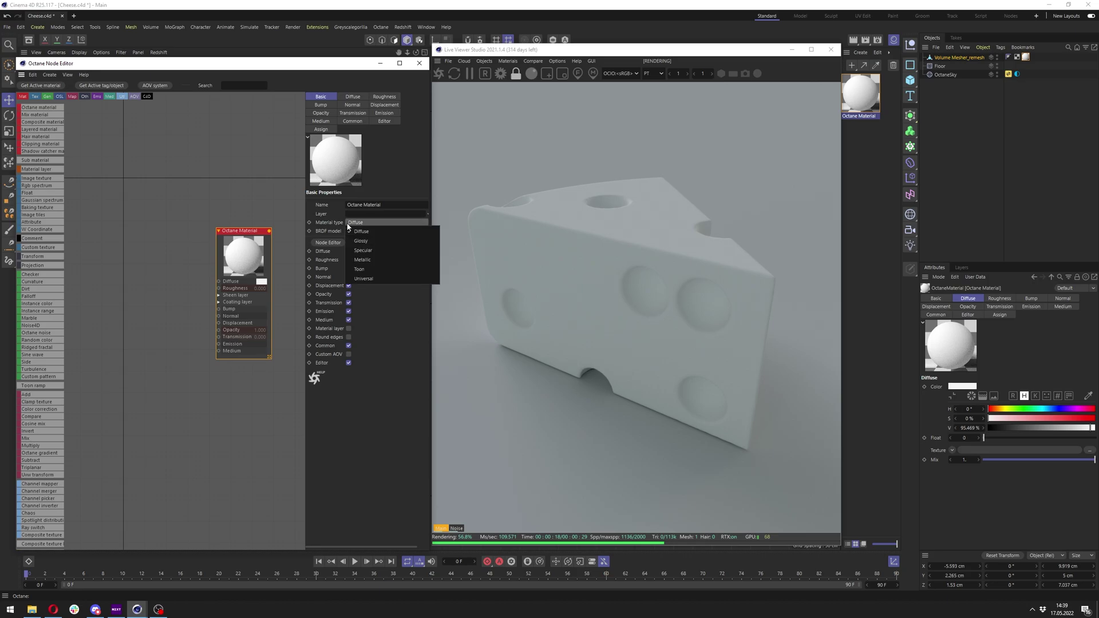
click(367, 282)
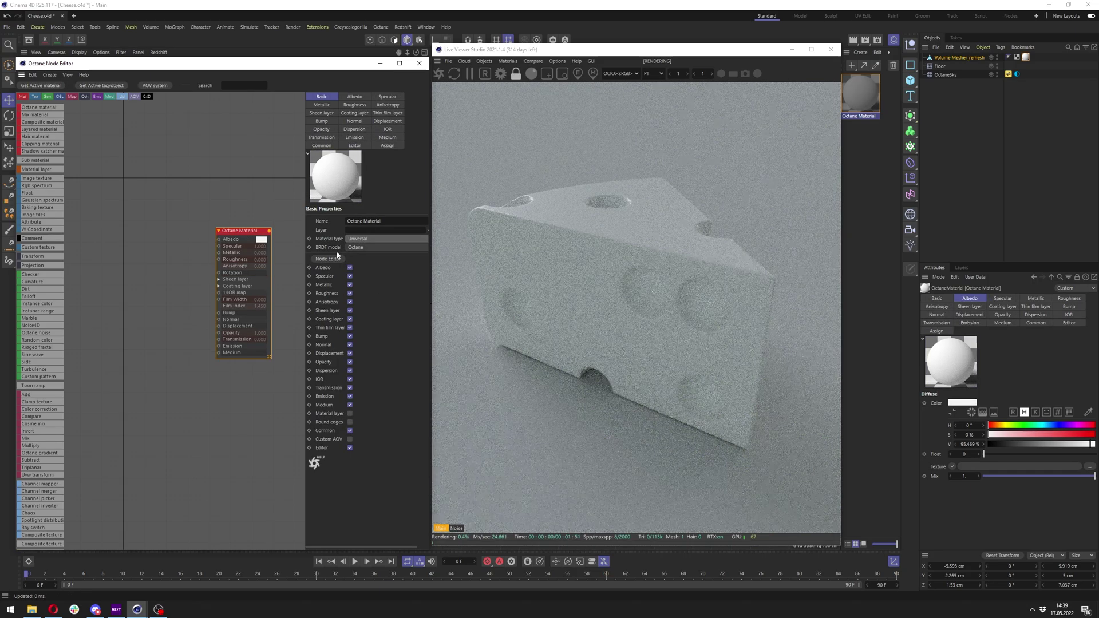
click(365, 247)
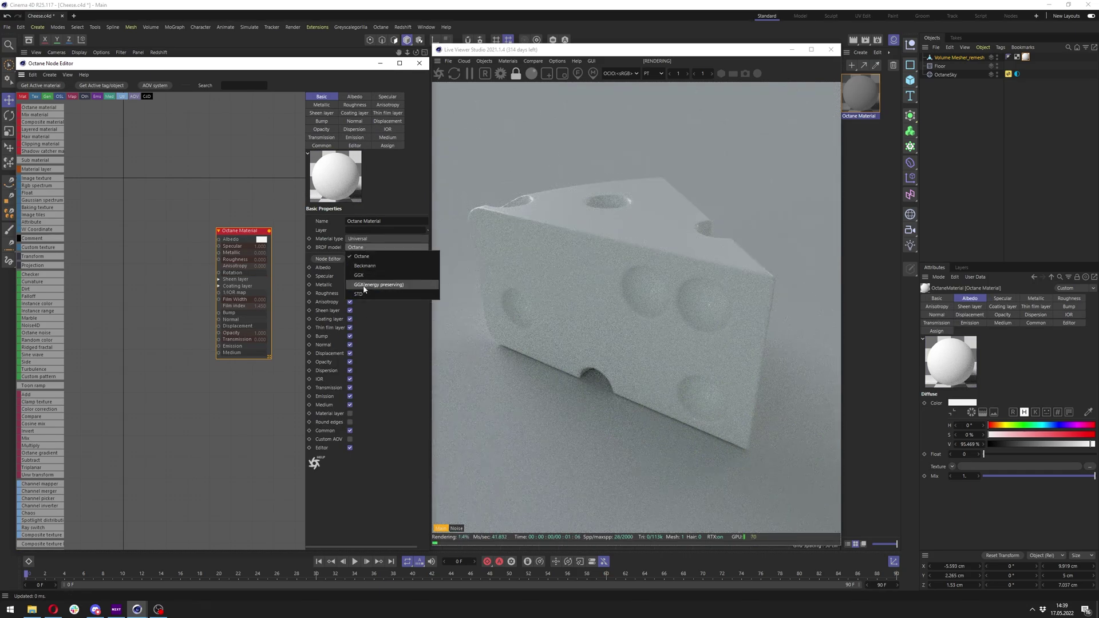
click(364, 285)
Step: Darken the material's albedo color to black and set its roughness to 0.2
click(354, 96)
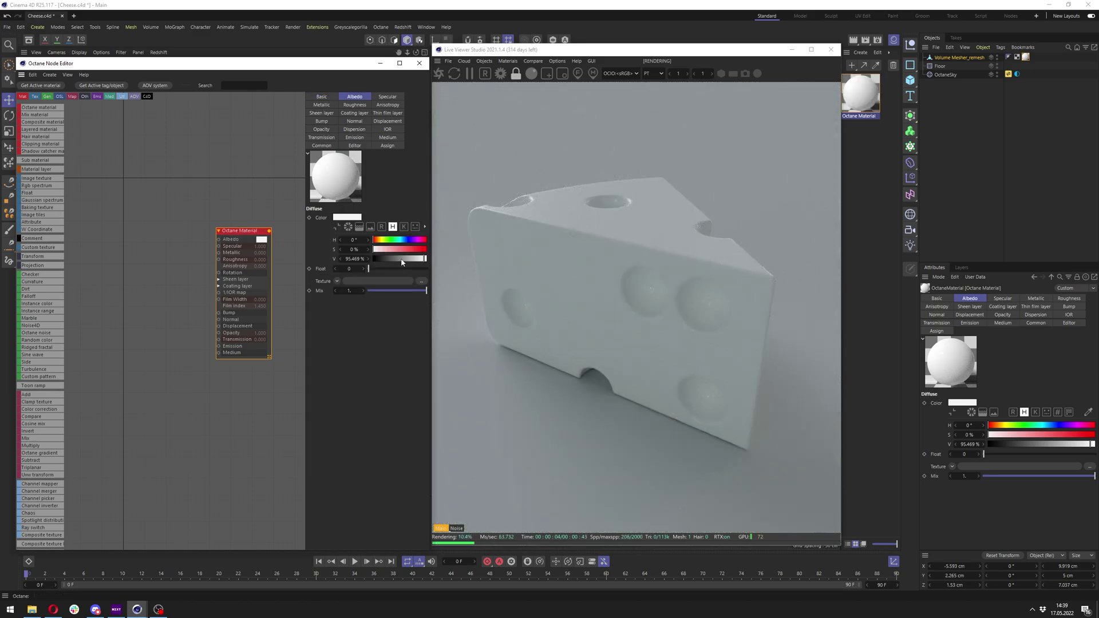
drag(421, 262, 372, 259)
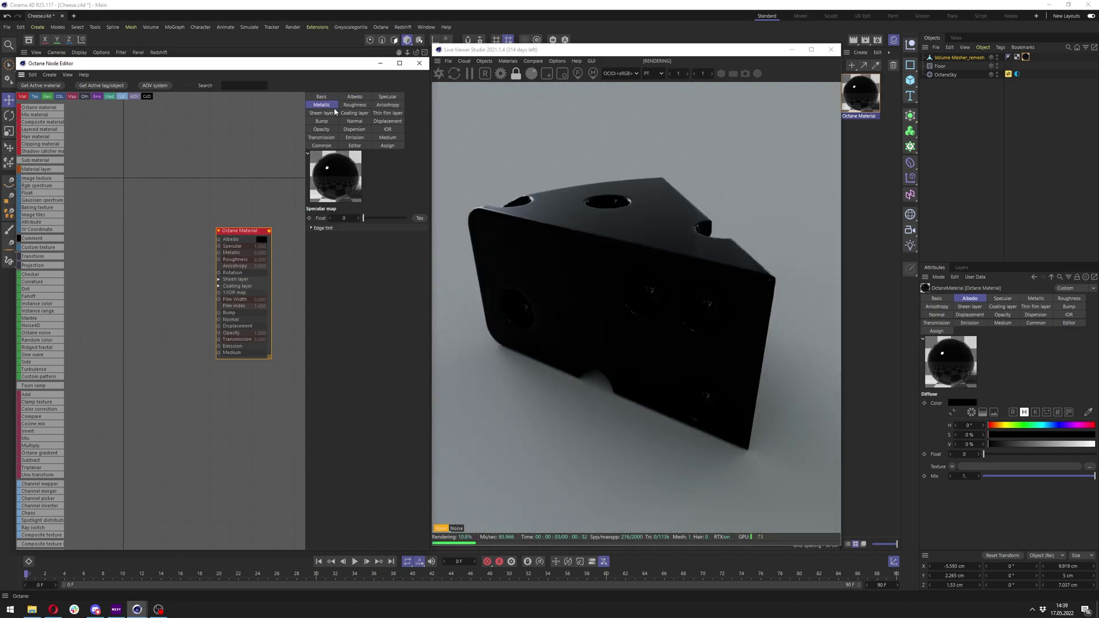
click(355, 104)
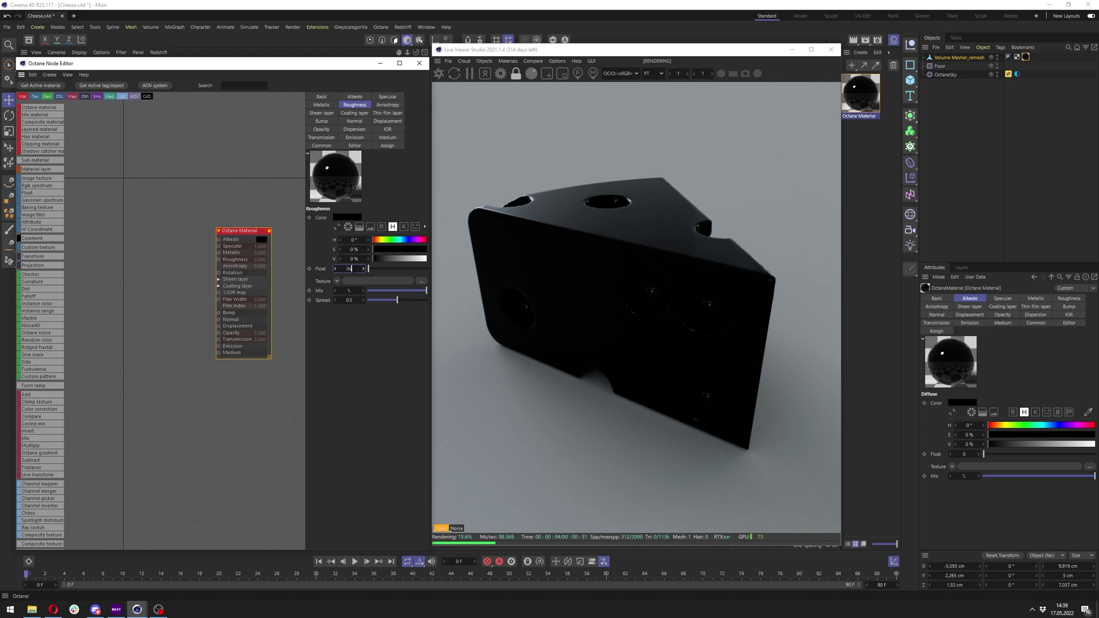
text(.2)
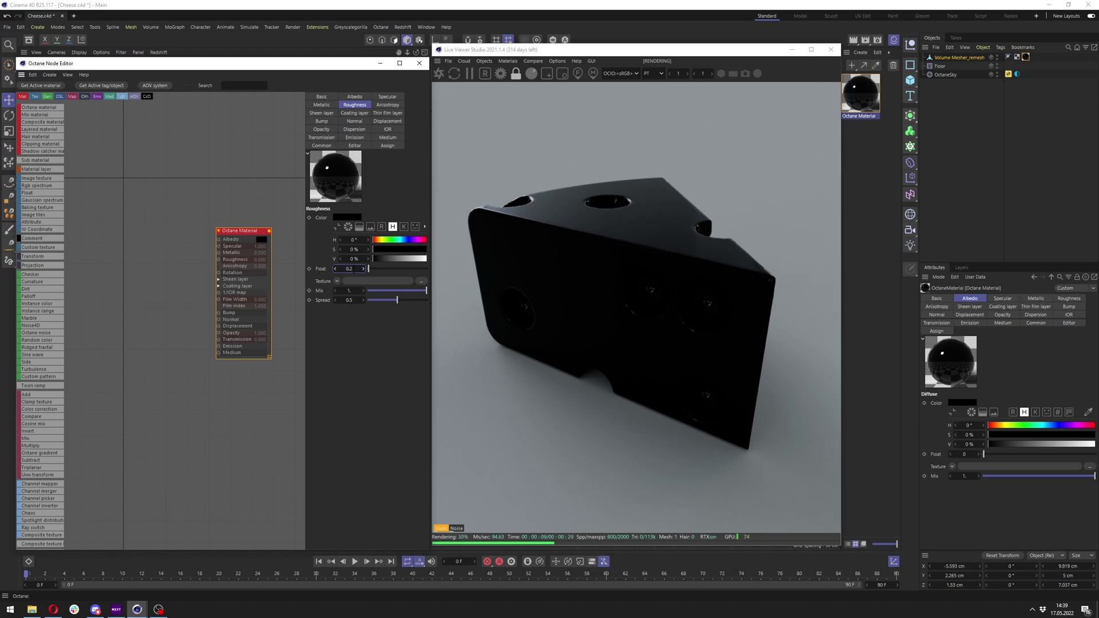
key(Return)
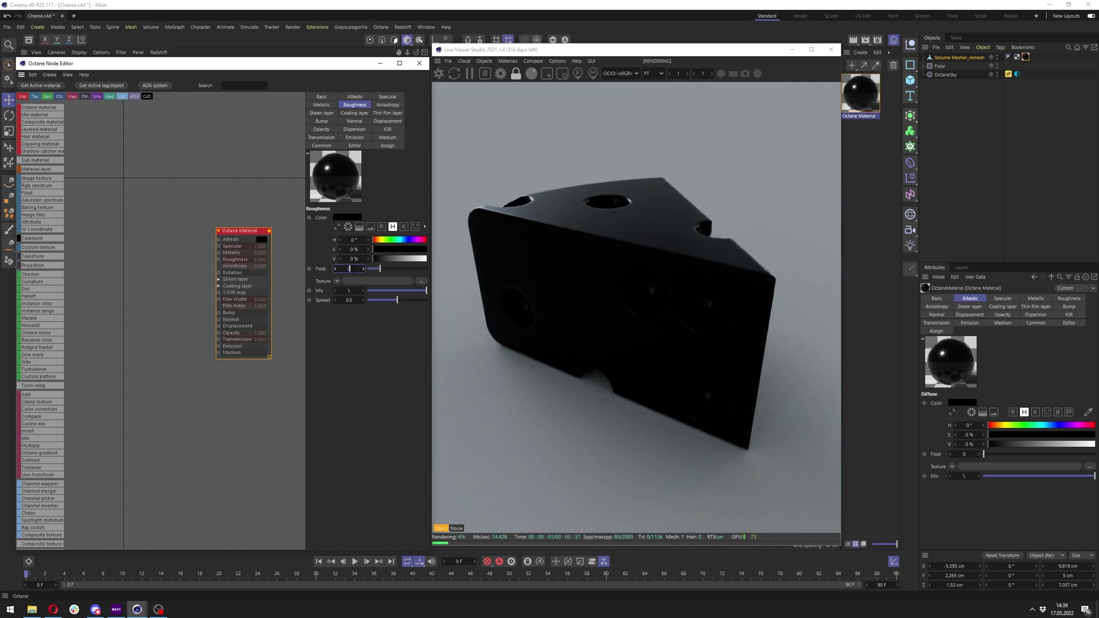
key(Return)
Step: Set the material's dielectric IOR to 1.5
click(380, 113)
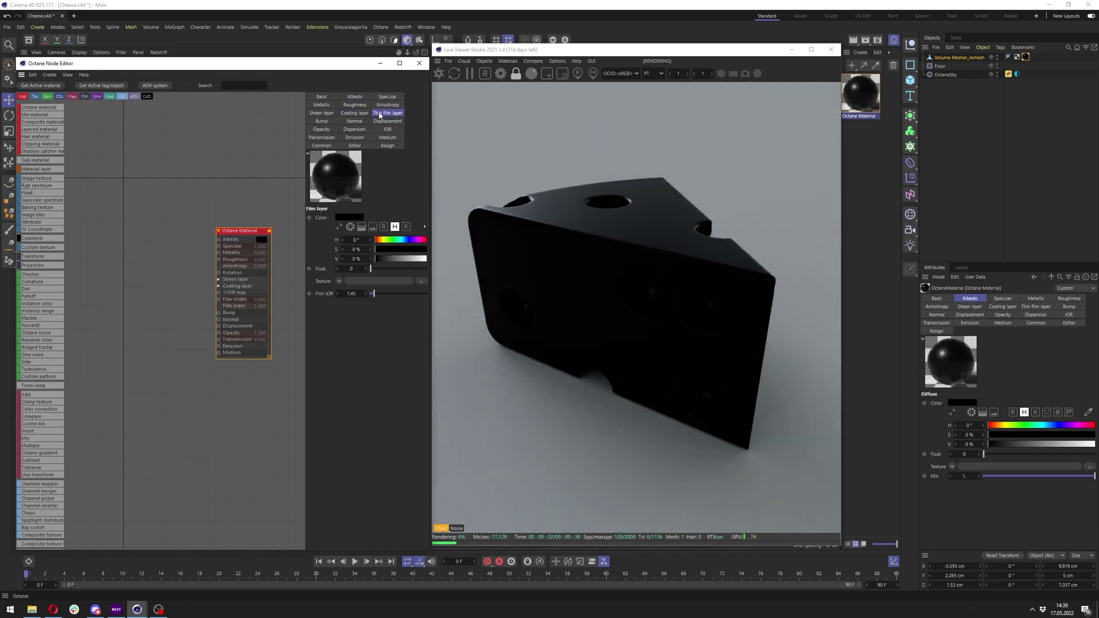
click(380, 121)
click(388, 129)
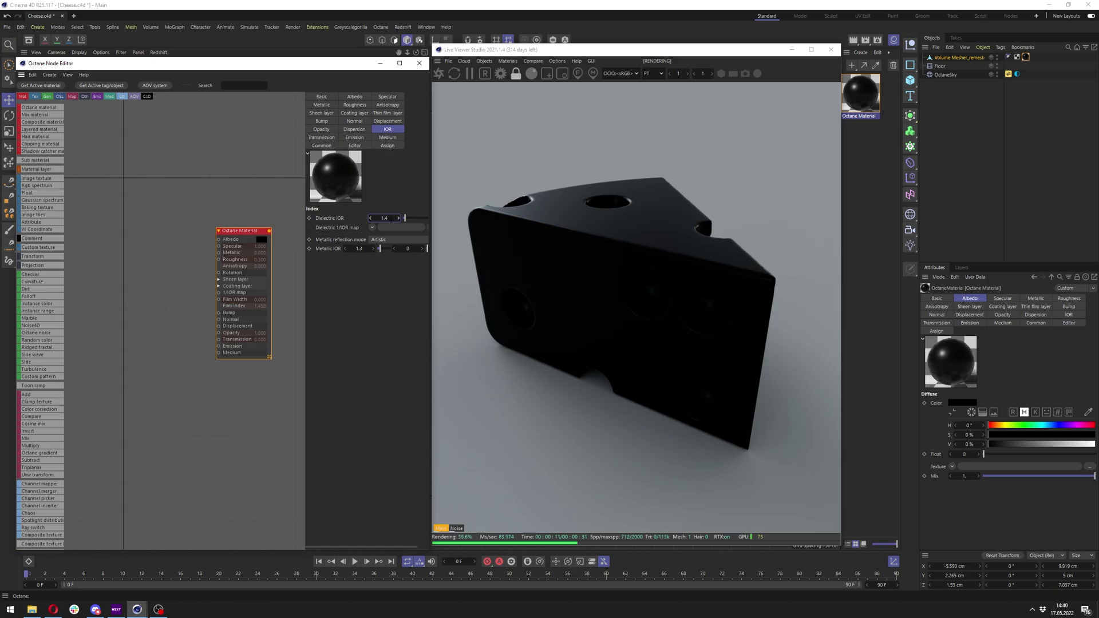
click(391, 219)
text(1.5)
key(Return)
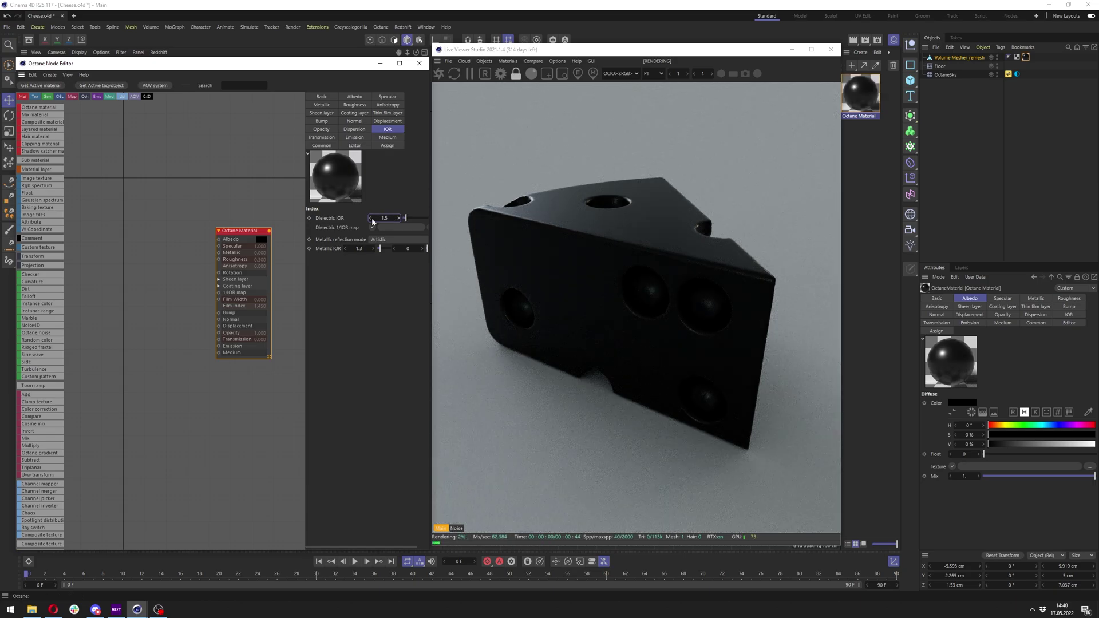
Step: Set the transmission type to Specular and brighten the transmission color from black toward white
click(321, 138)
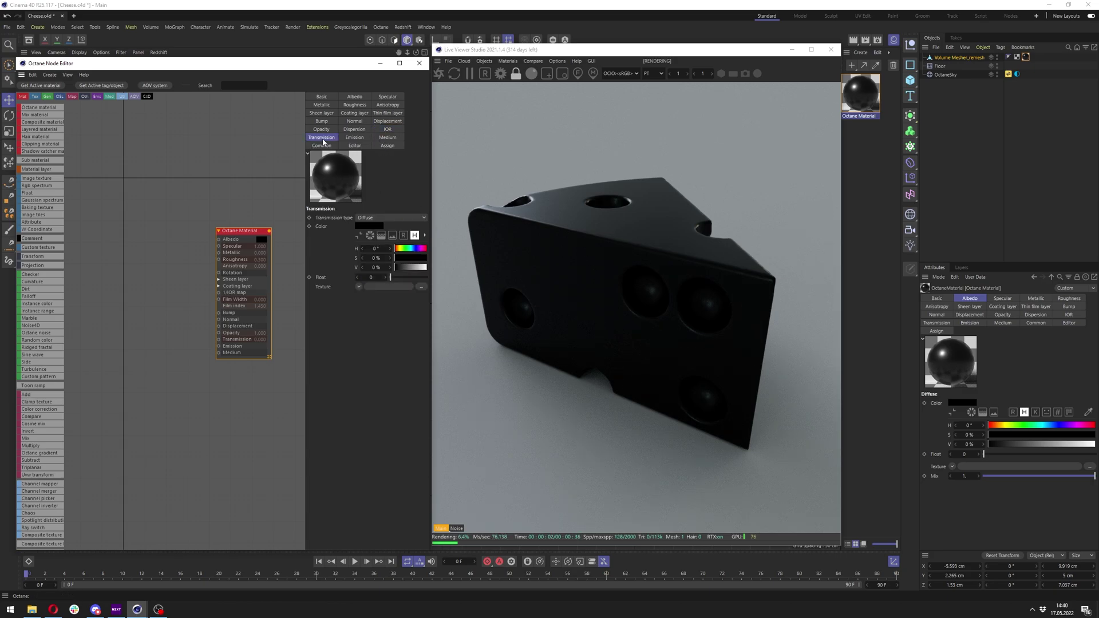
click(376, 217)
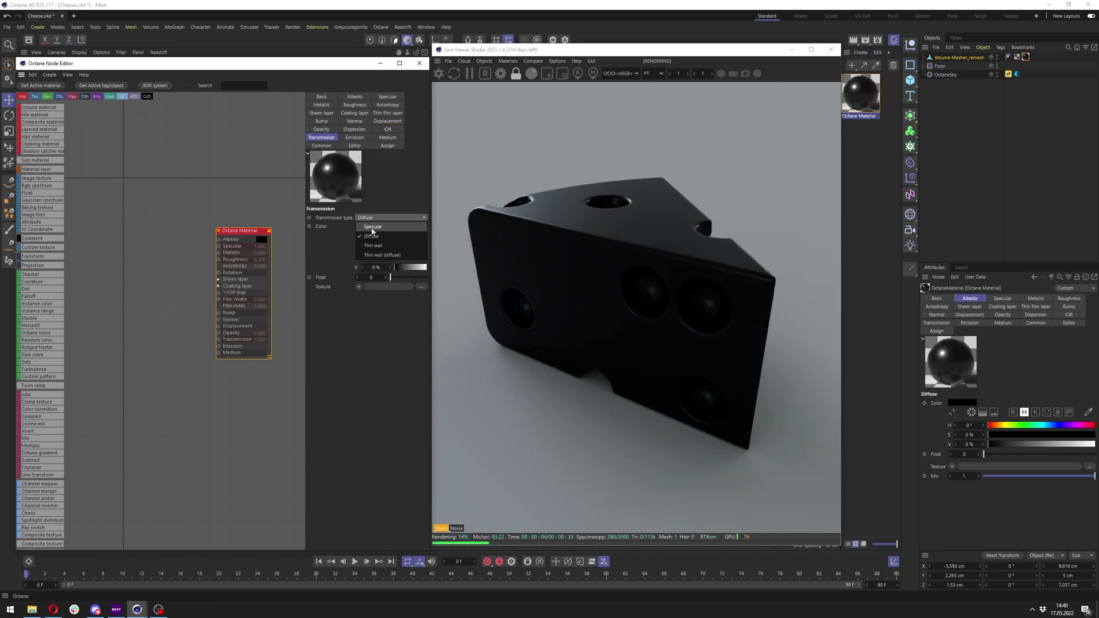
click(373, 235)
drag(403, 267, 427, 269)
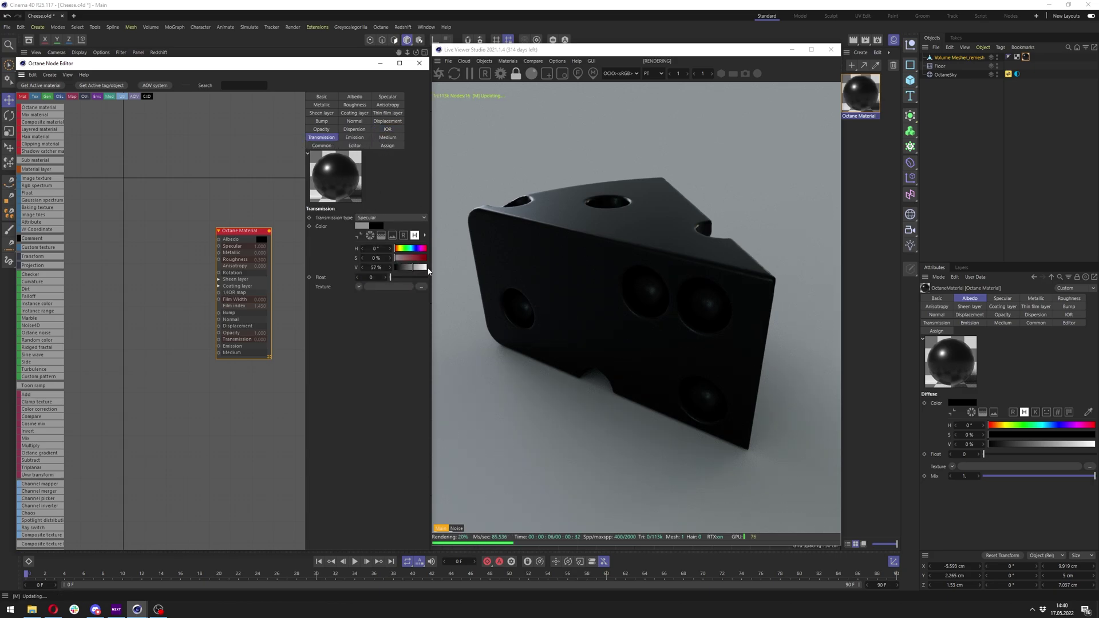
Step: Add a Randomwalk medium to the material and place its node beside the material node
click(388, 138)
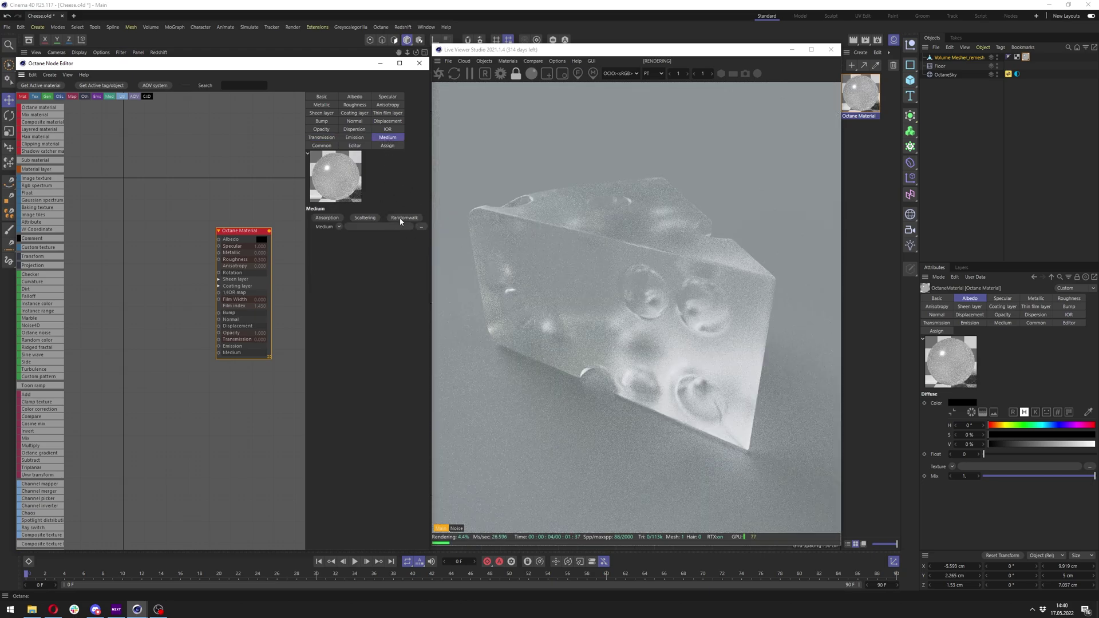
click(403, 217)
drag(168, 354, 141, 324)
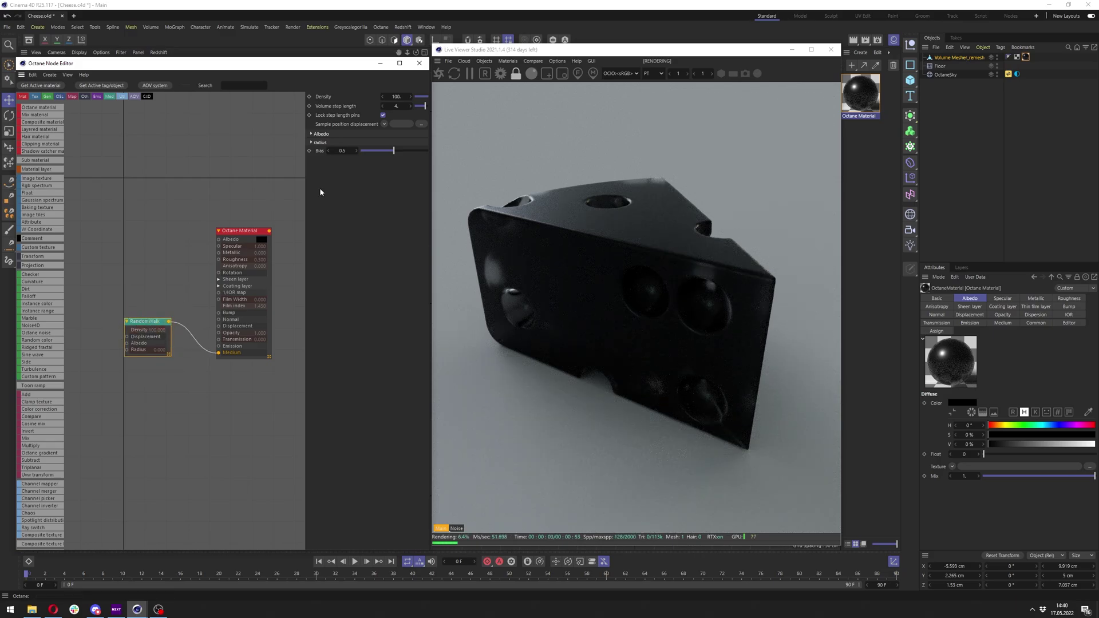
Step: Enable fake shadows in the common settings of the cheese material
click(243, 231)
click(323, 147)
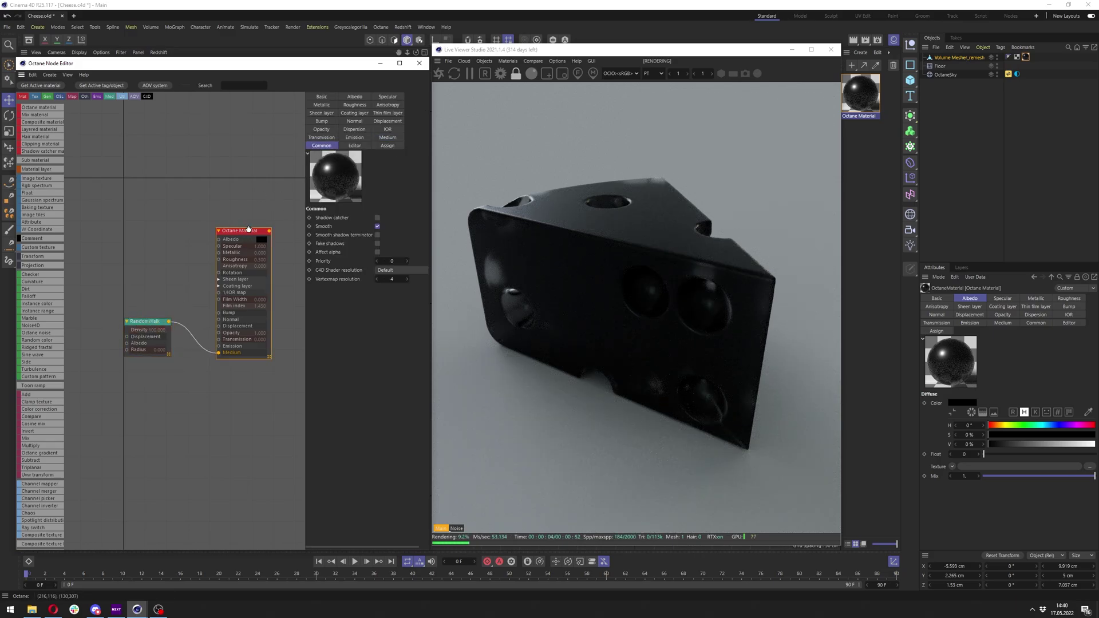
click(377, 243)
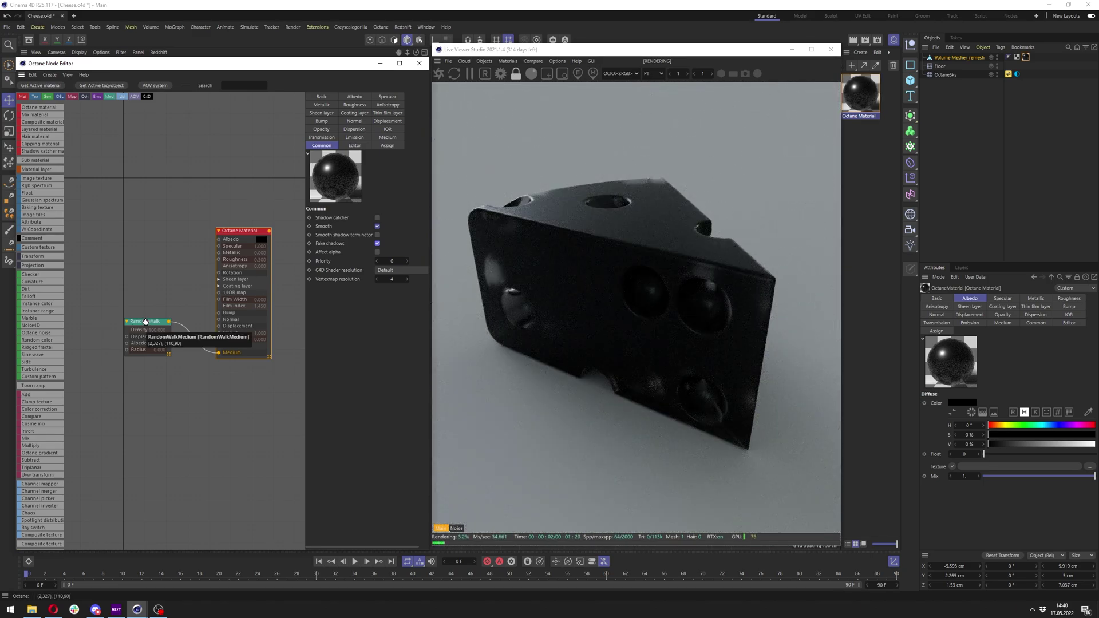
Step: Set the Random Walk medium's albedo color to hue 45°, saturation 20% and value 100%
drag(146, 322, 239, 318)
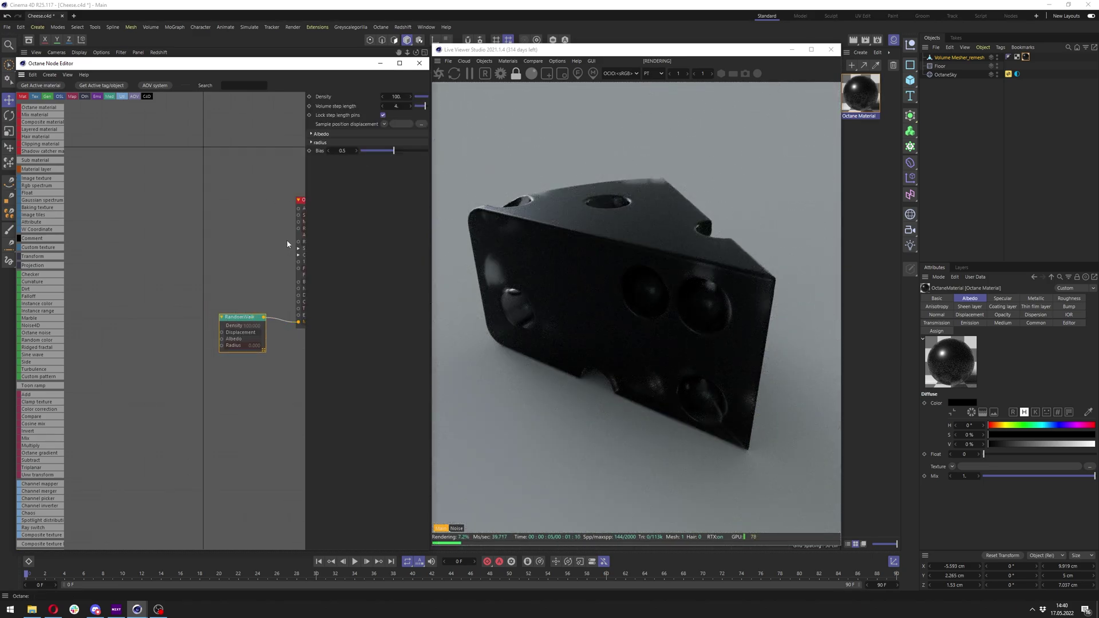
click(315, 135)
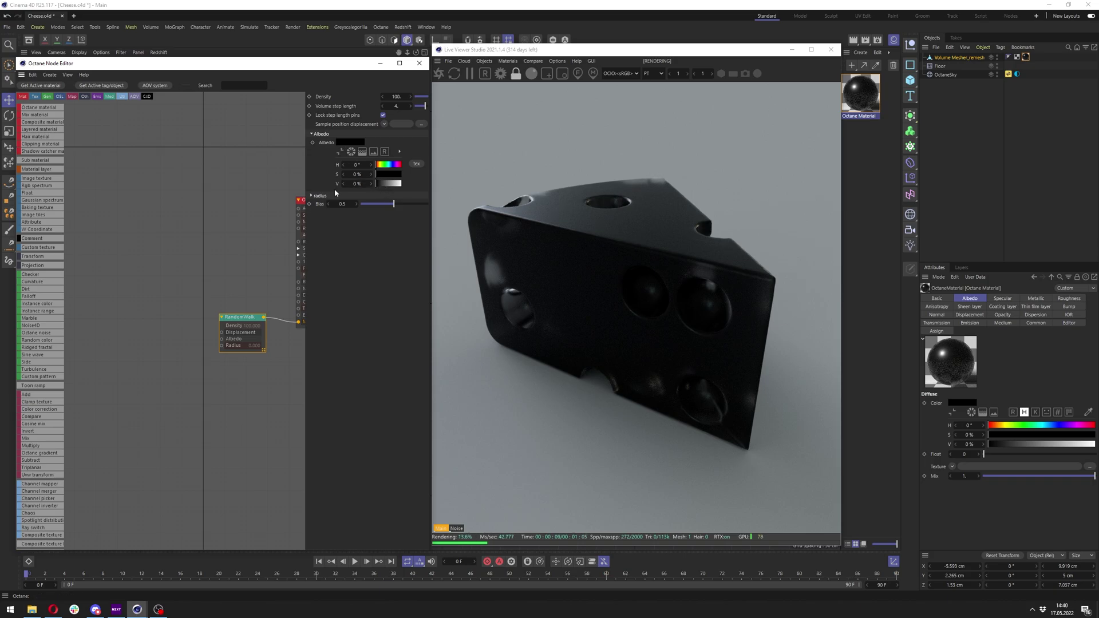
drag(304, 187, 268, 172)
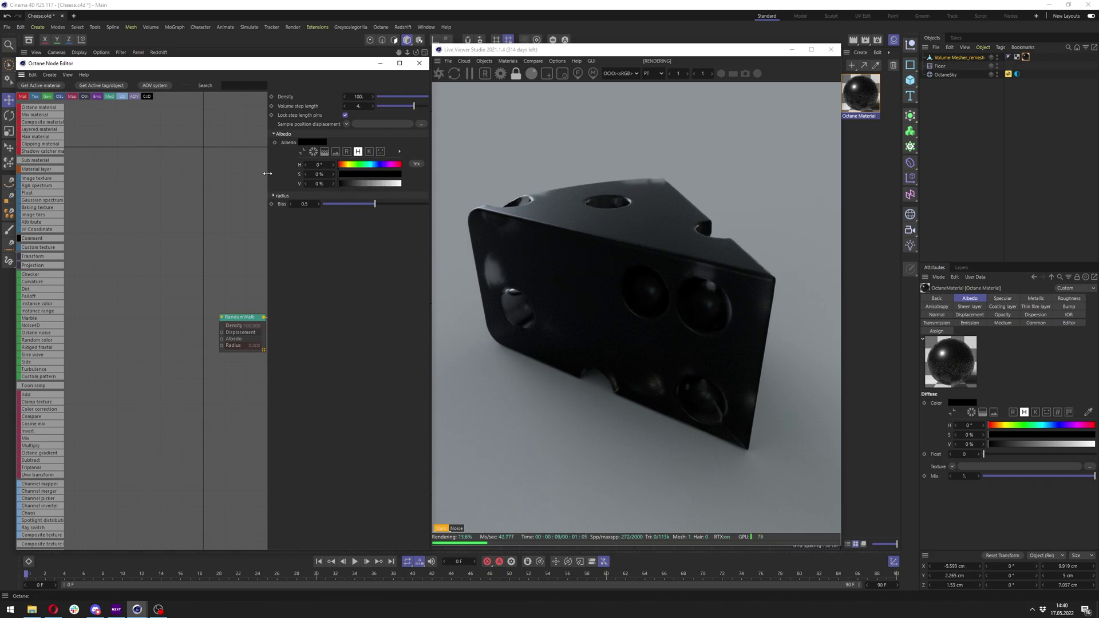
click(400, 183)
double_click(327, 165)
text(4)
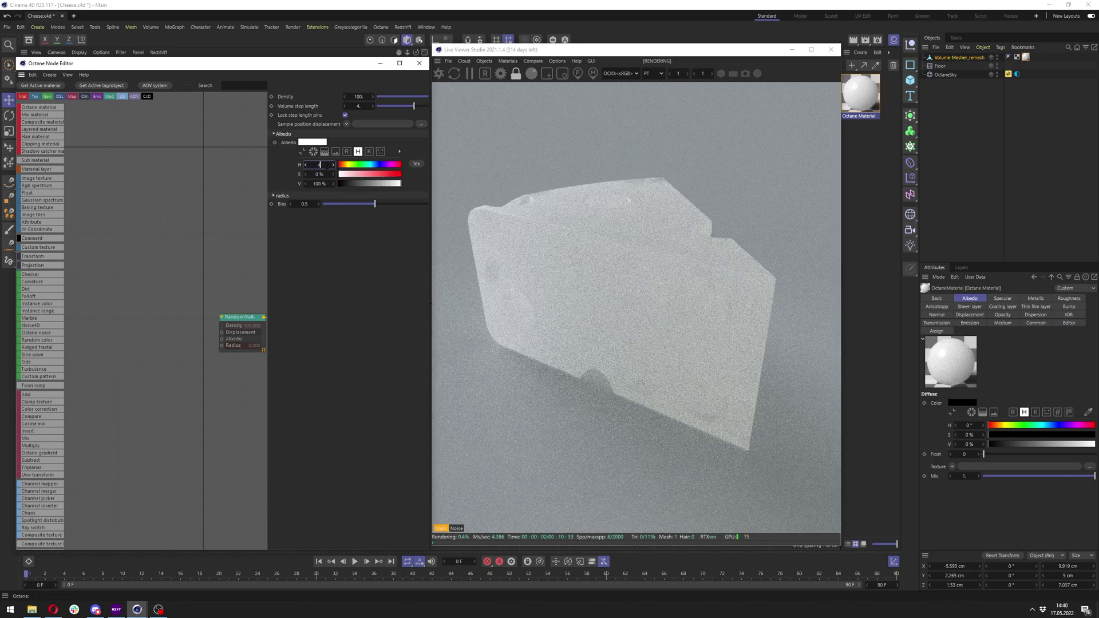
click(319, 164)
text(45)
key(Return)
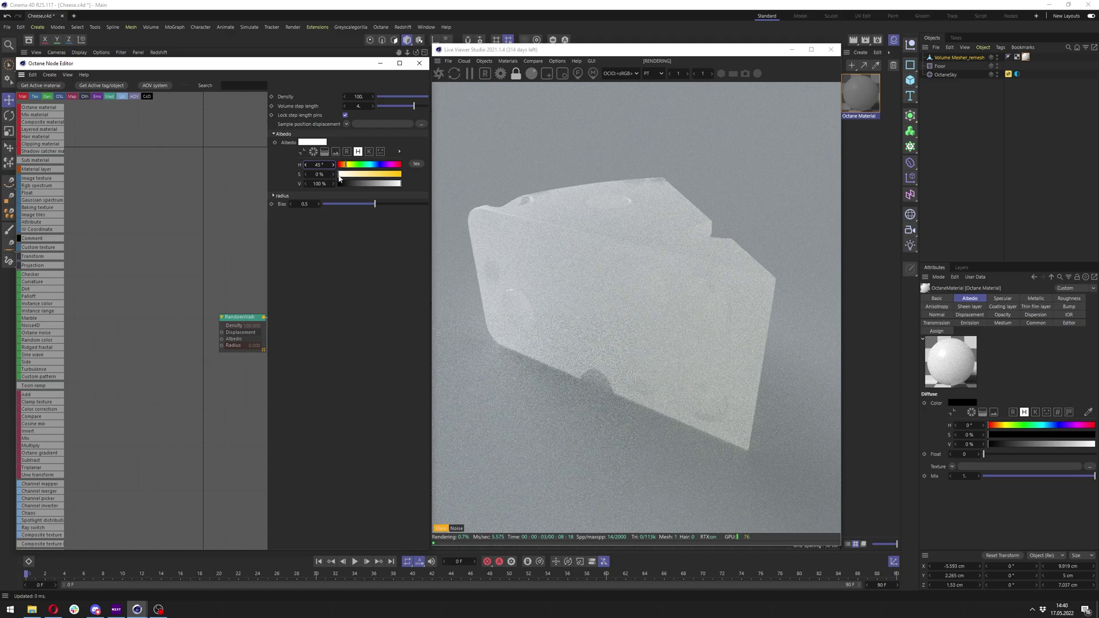
drag(339, 176, 350, 177)
double_click(320, 174)
text(20)
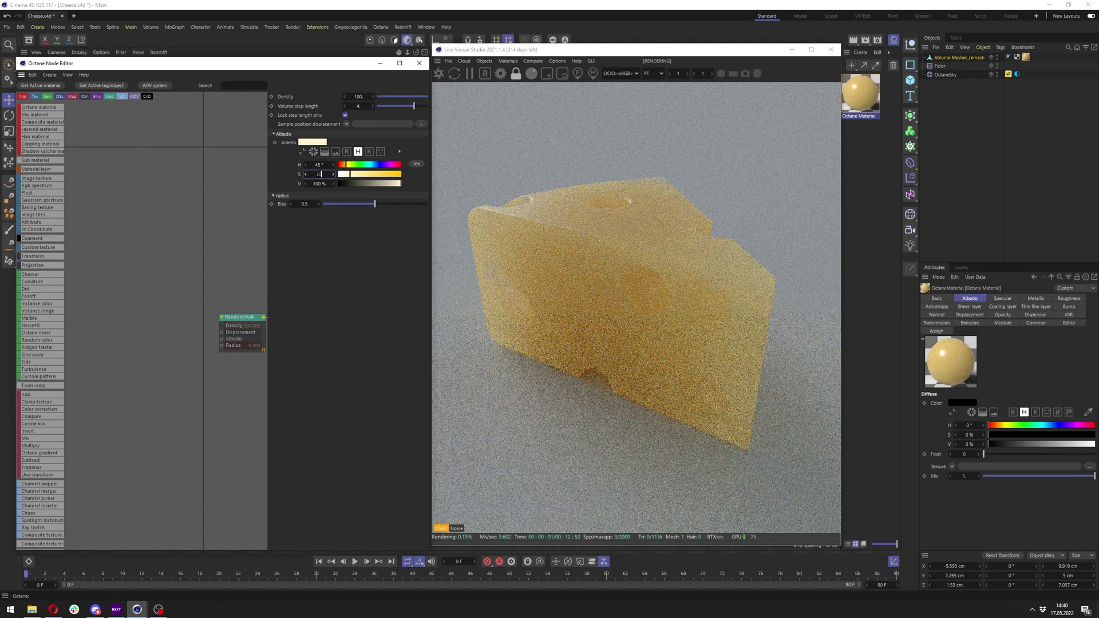
key(Return)
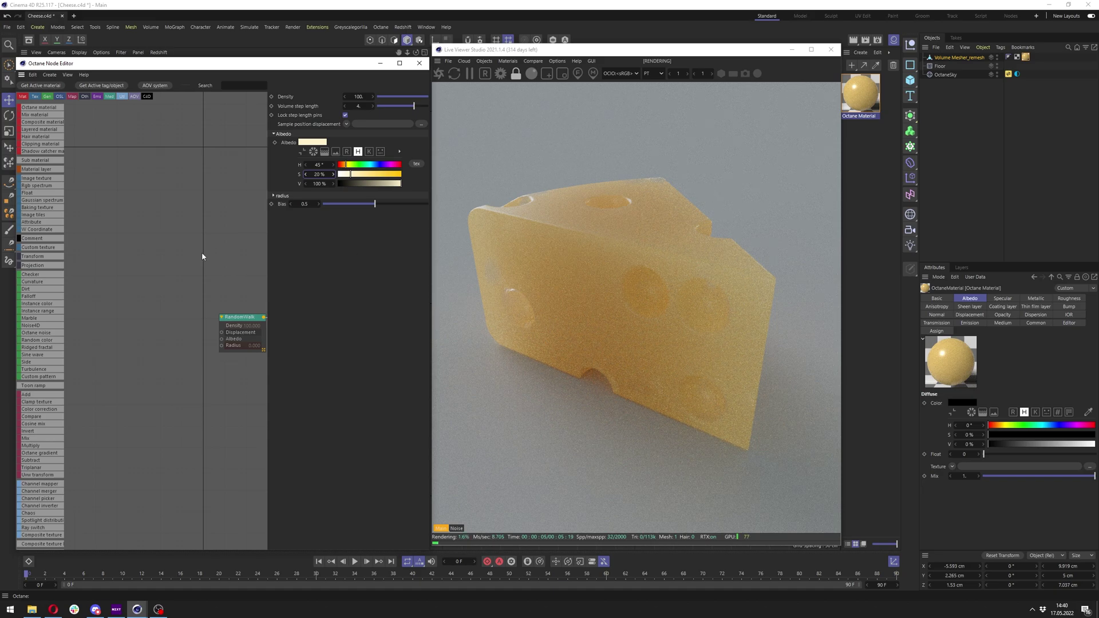
Step: Check the Random Walk medium's radius setting and set its density to 1000
click(284, 195)
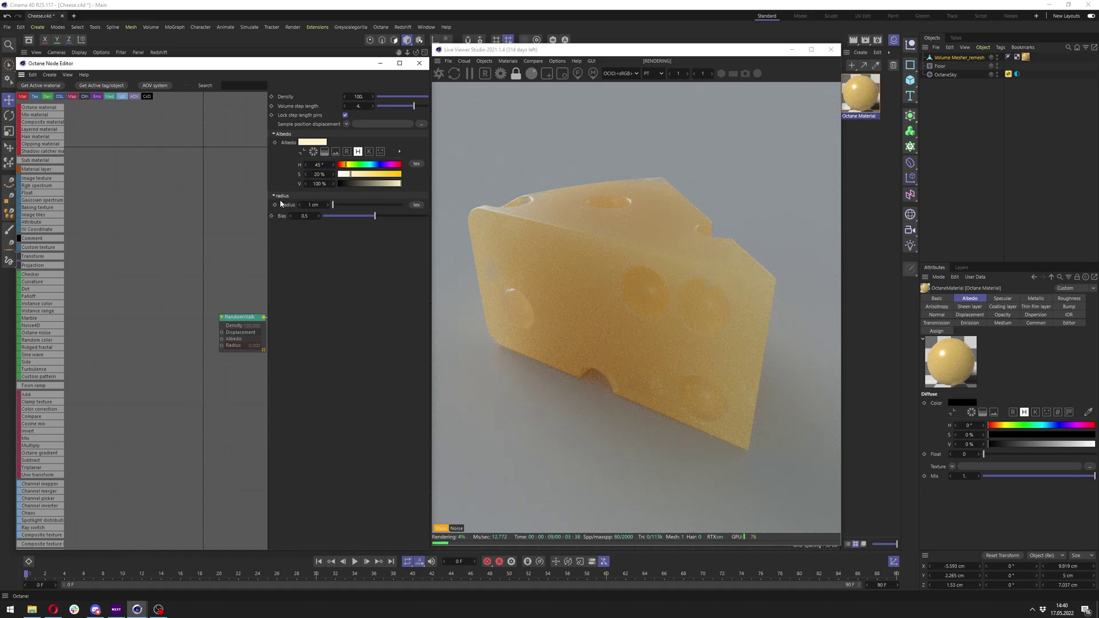
click(281, 196)
double_click(358, 96)
text(1000)
key(Return)
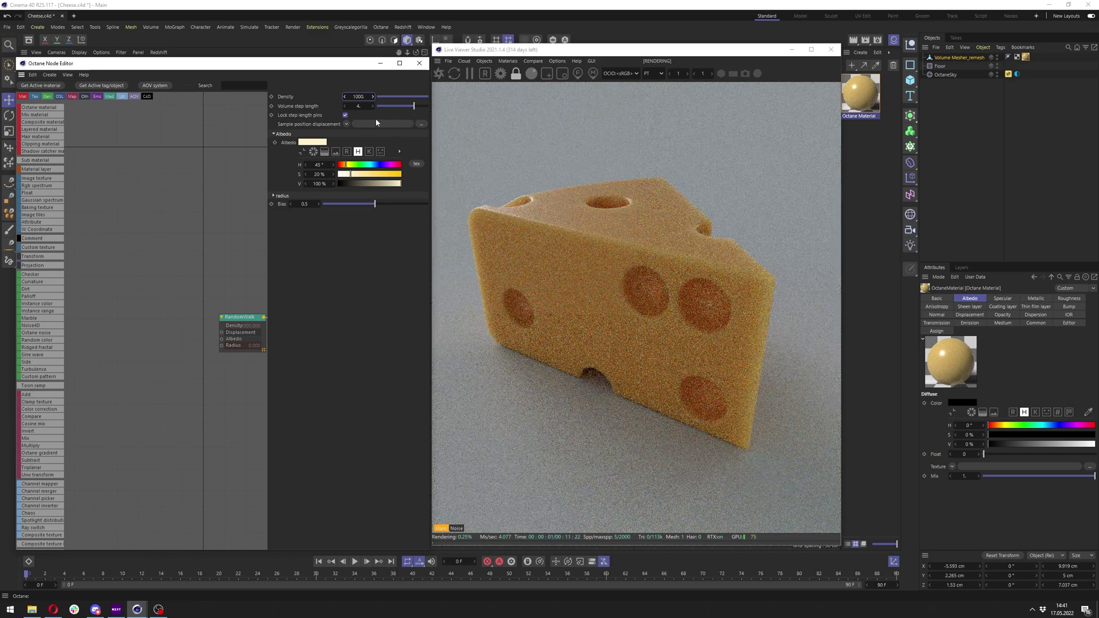
Step: Set the Random Walk medium's albedo hue to 50° and lower its bias to 0
middle_drag(239, 325, 155, 280)
drag(155, 276, 155, 261)
double_click(322, 165)
text(50)
key(Return)
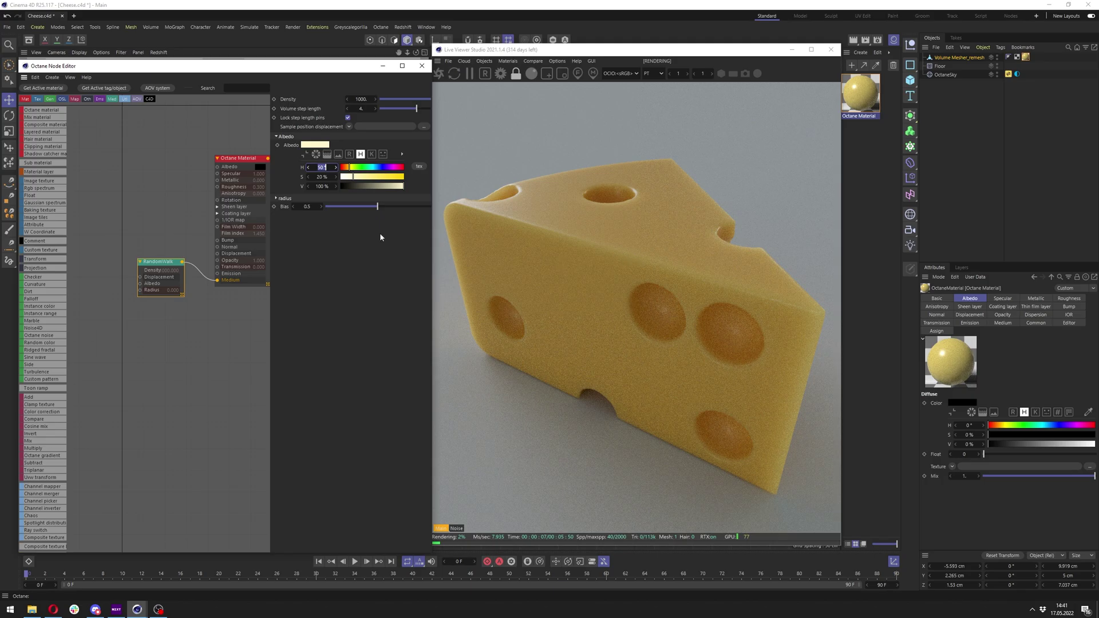
drag(383, 214, 324, 216)
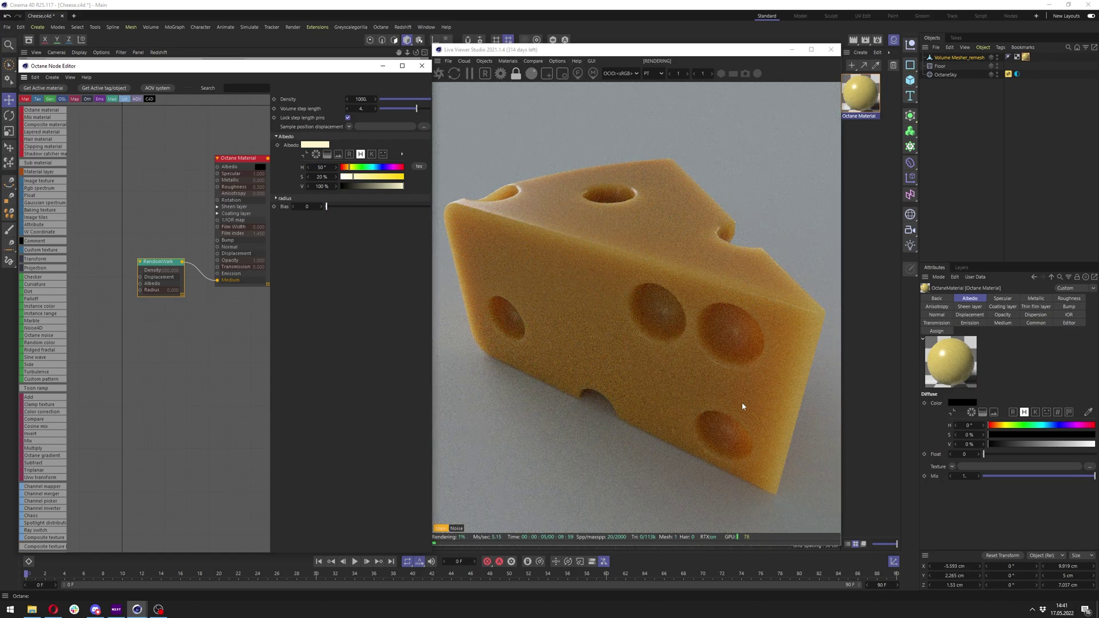
key(Return)
Step: Set the Random Walk medium's albedo hue to 55° and its saturation to 15%
double_click(321, 167)
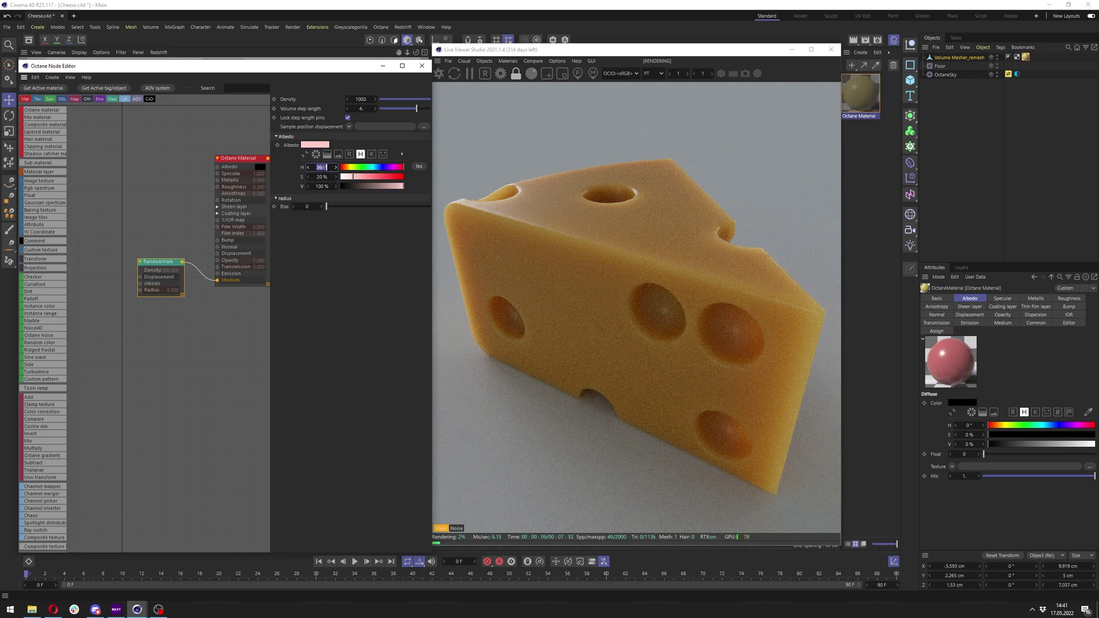
text(55)
key(Return)
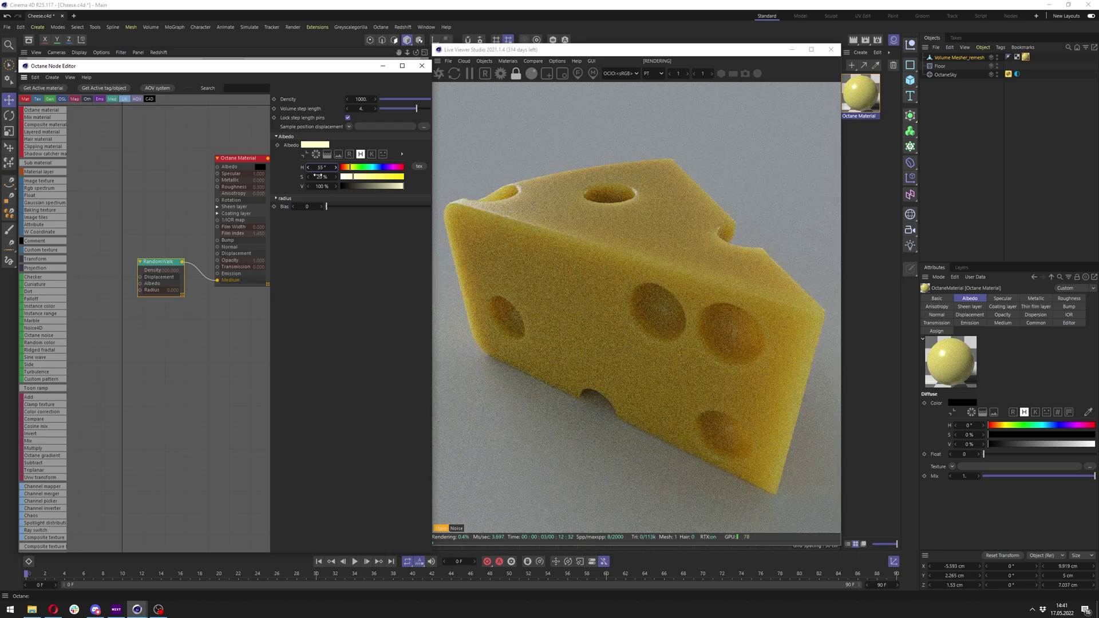
text(15)
key(Return)
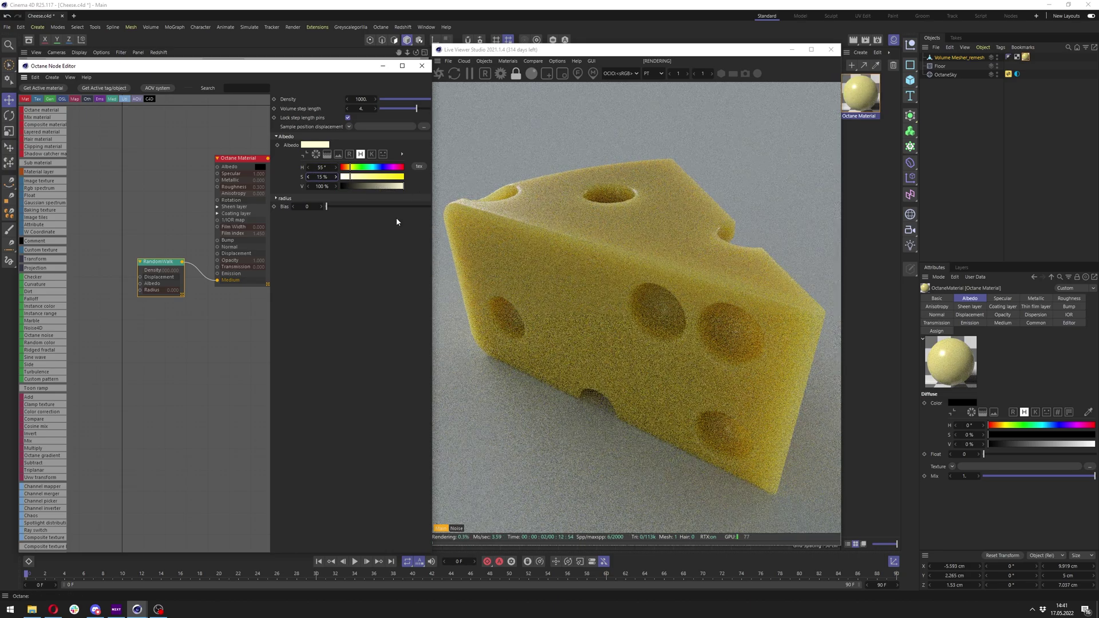
Step: Fine-tune the Random Walk medium's albedo hue to 53°
double_click(321, 178)
key(shift+Tab)
text(53)
key(Return)
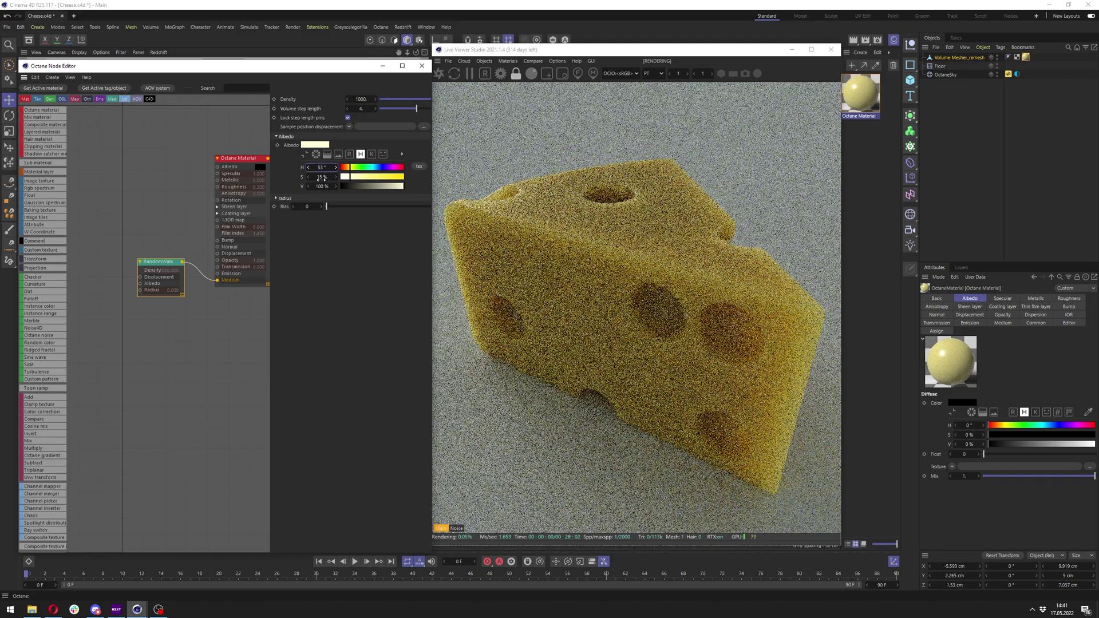
Step: Store the current render buffer and enable A/B comparison in the Live Viewer
click(532, 61)
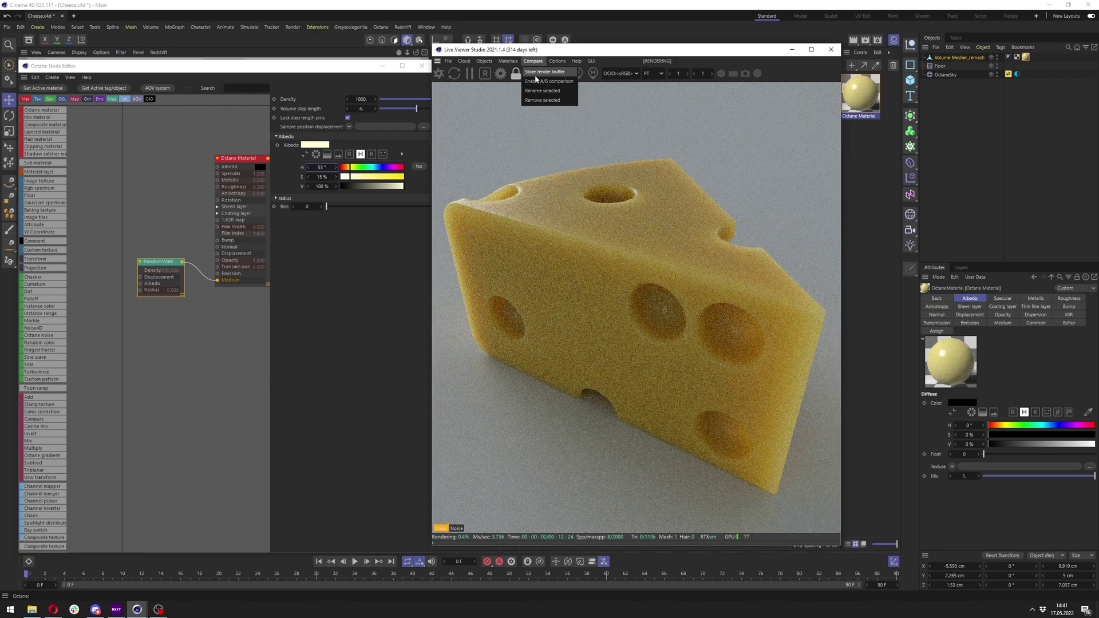
click(534, 72)
click(531, 61)
click(534, 84)
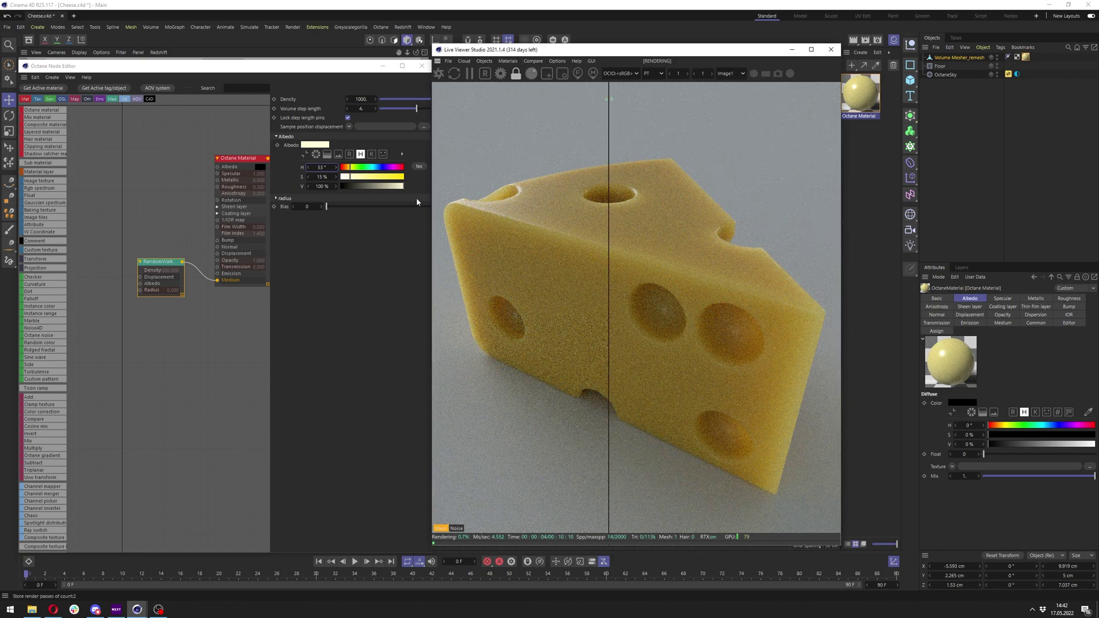
Step: Set the Random Walk medium's radius bias to 0.5 and sweep the comparison divider across the cheese
click(308, 206)
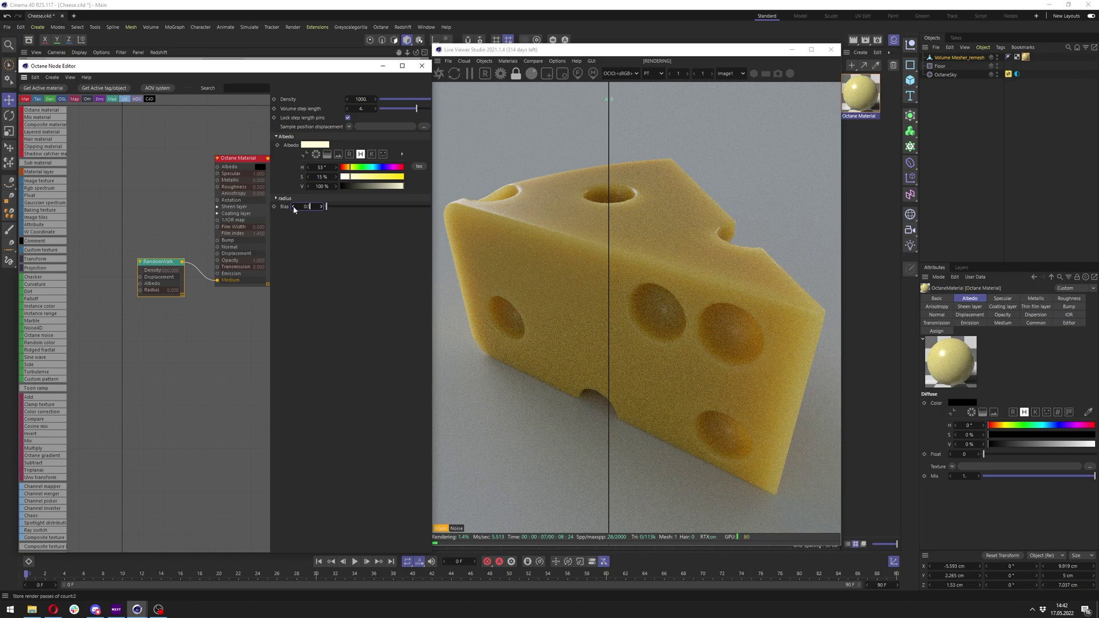
key(Return)
drag(609, 314, 630, 342)
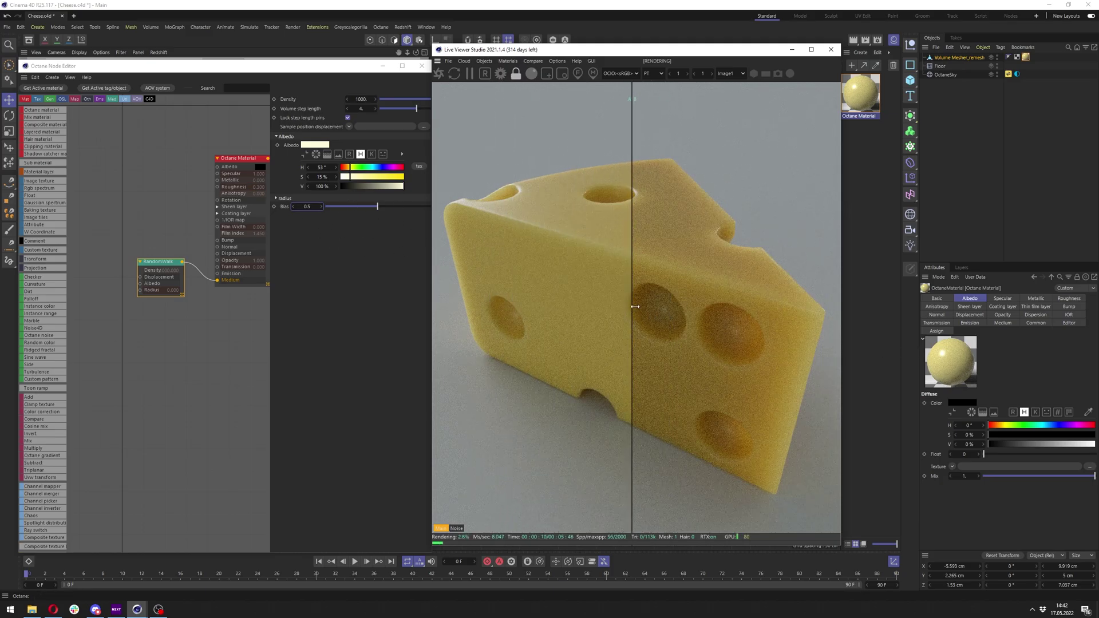
drag(784, 323, 576, 343)
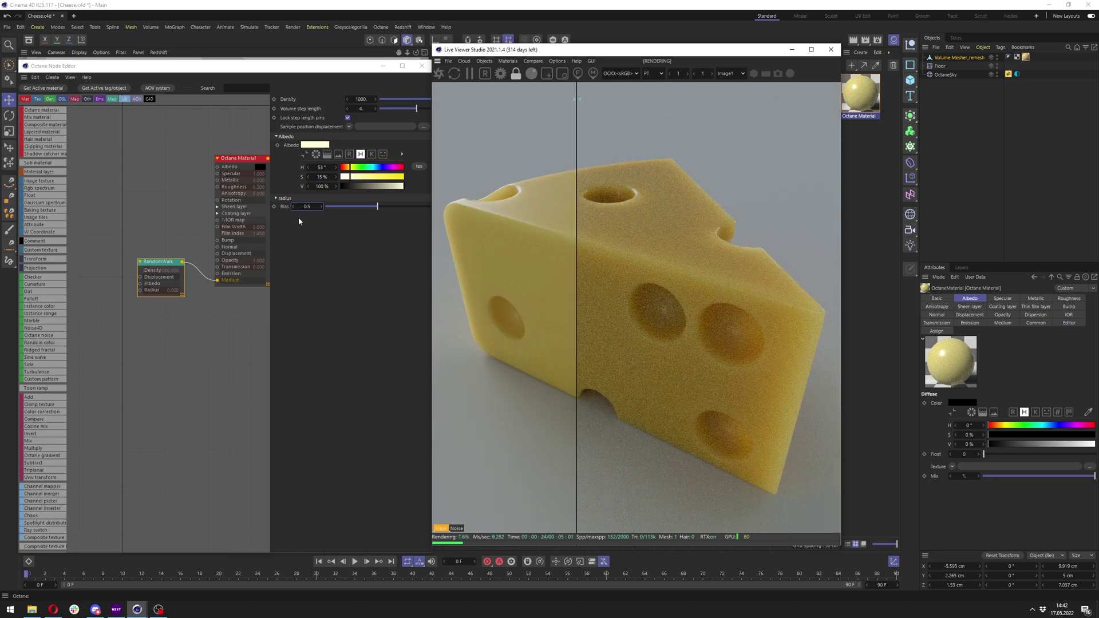
Step: Return the Random Walk medium's radius bias to 0 and turn off the A/B comparison
drag(313, 206, 269, 206)
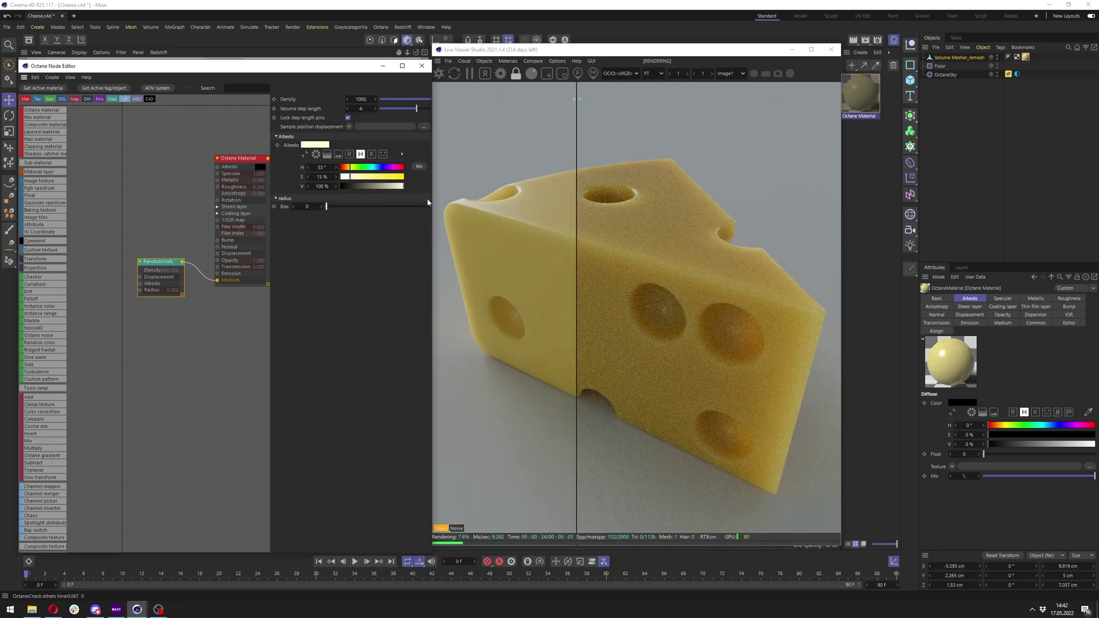
click(533, 60)
click(534, 81)
Step: Set the path tracing kernel's diffuse depth and scatter depth to 256
click(501, 73)
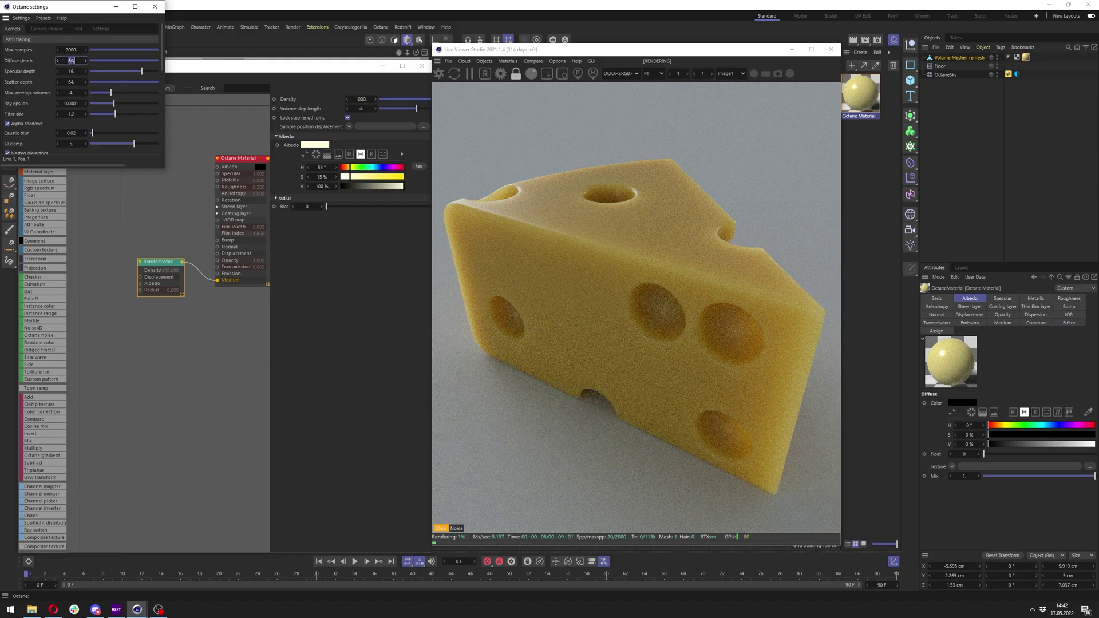
text(256)
key(Tab)
key(Tab)
text(256)
key(Return)
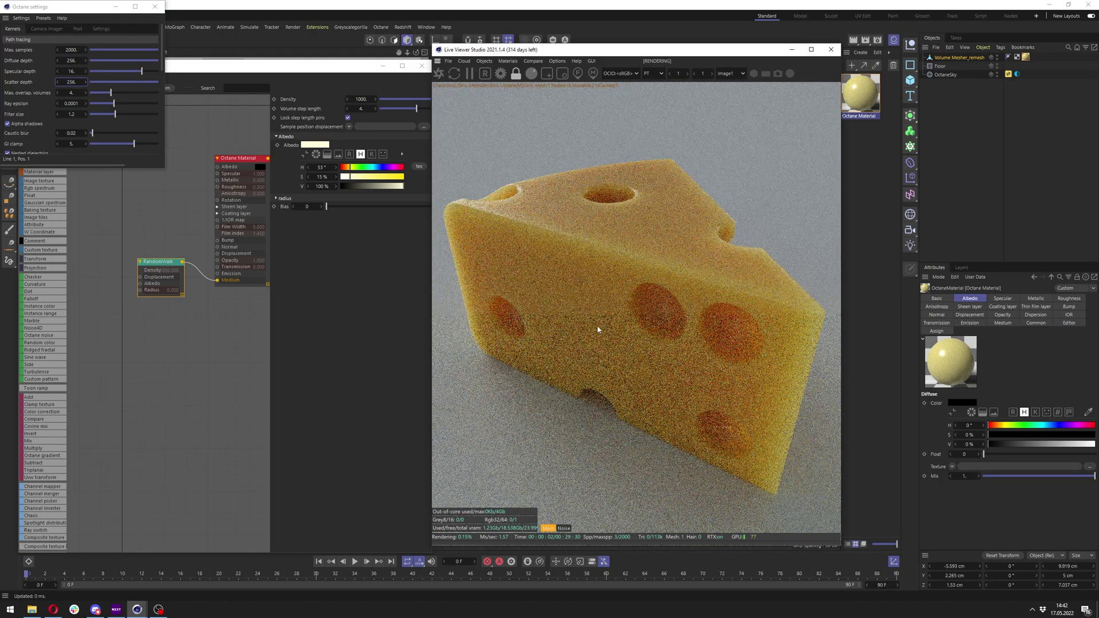
Step: Store the current render and compare it side by side with the Random Walk radius bias at 0.5
click(532, 60)
click(537, 72)
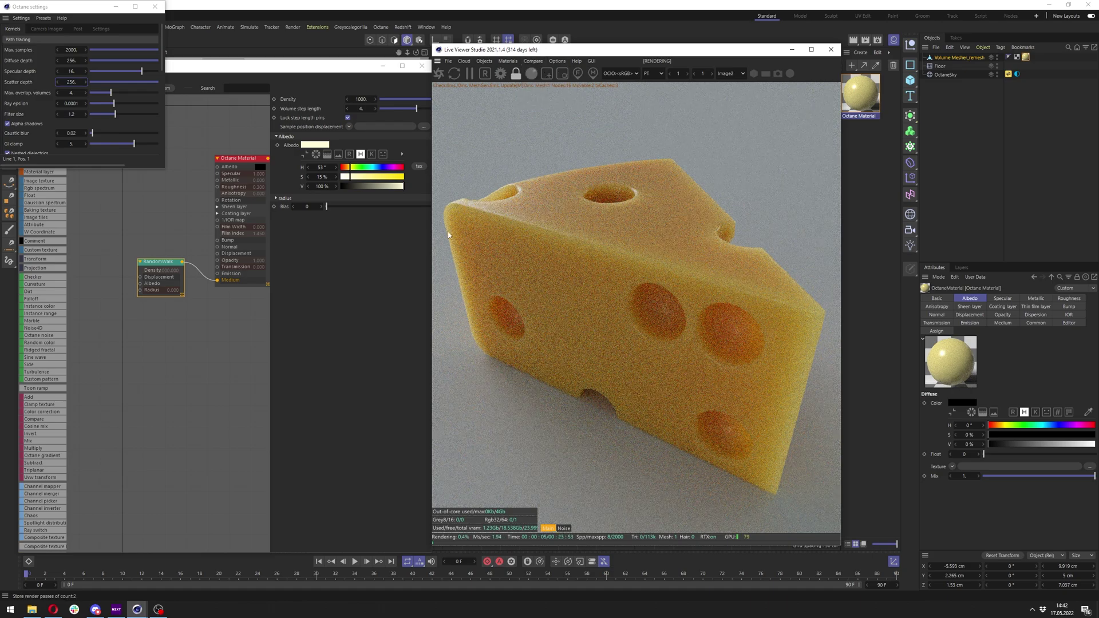
click(308, 206)
text(.5)
key(Return)
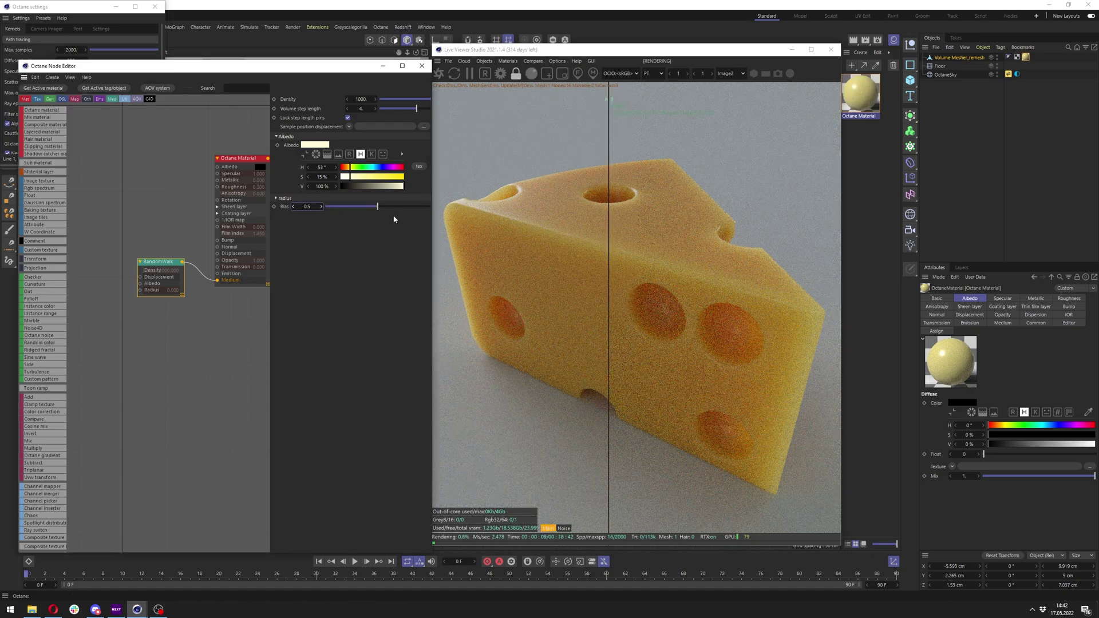
drag(609, 255, 484, 237)
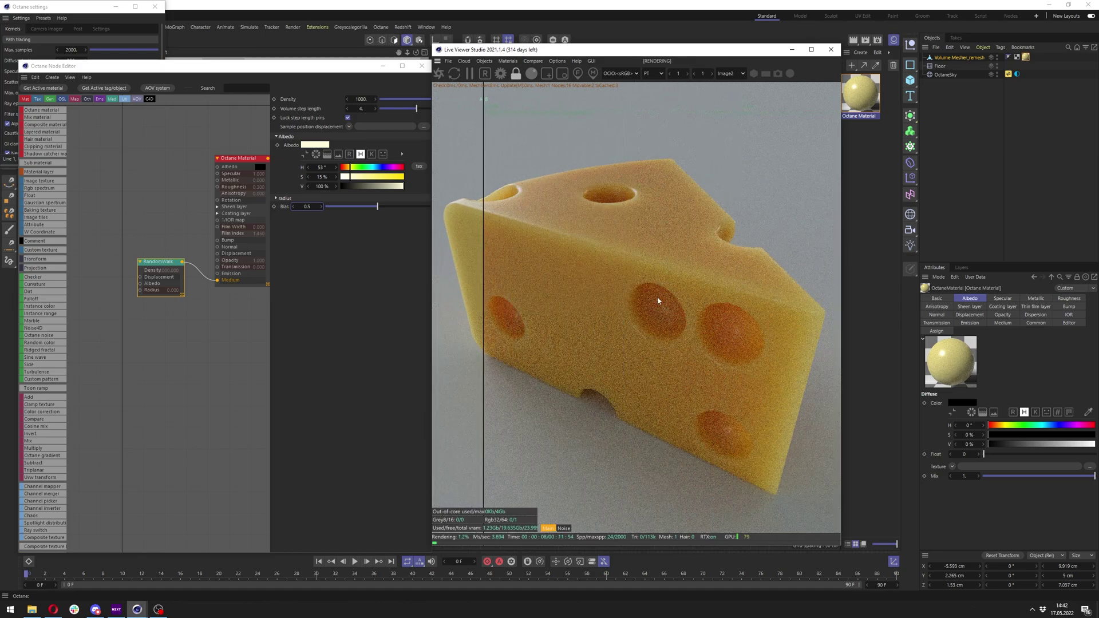
Step: Turn off the A/B comparison and undo the radius bias change
click(509, 61)
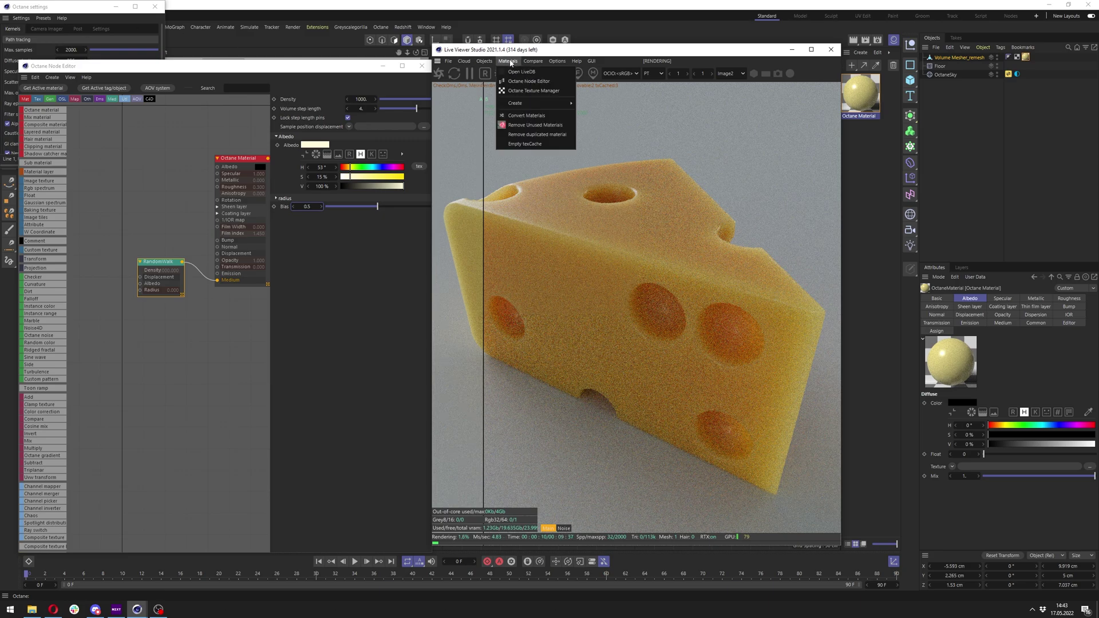
click(485, 60)
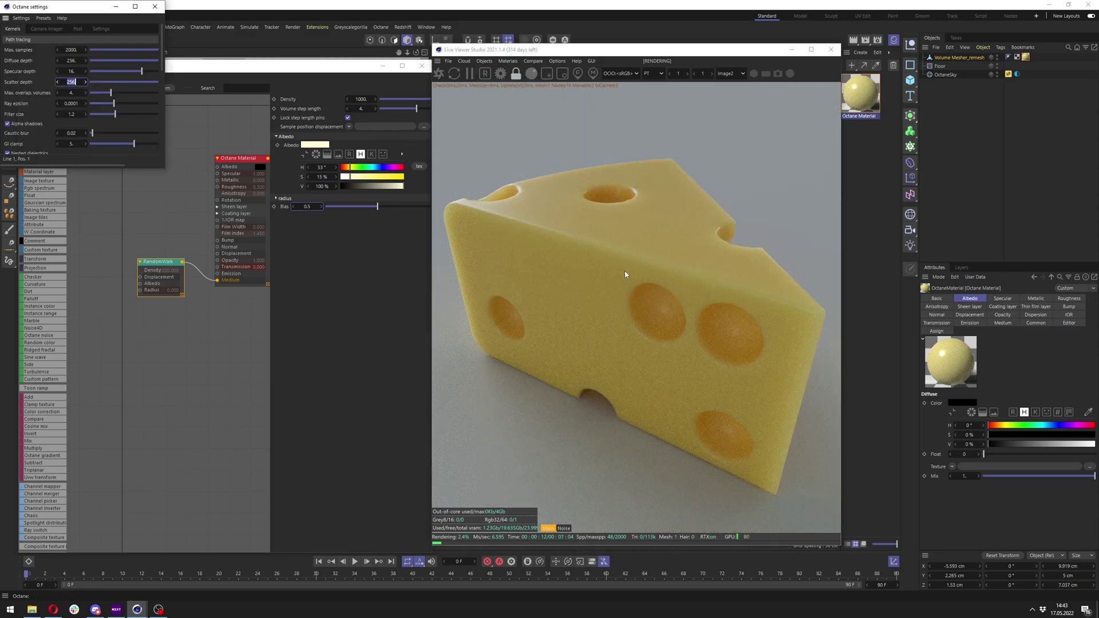
click(364, 244)
key(ctrl+z)
Step: Set the Random Walk medium's albedo hue to 56°
click(326, 167)
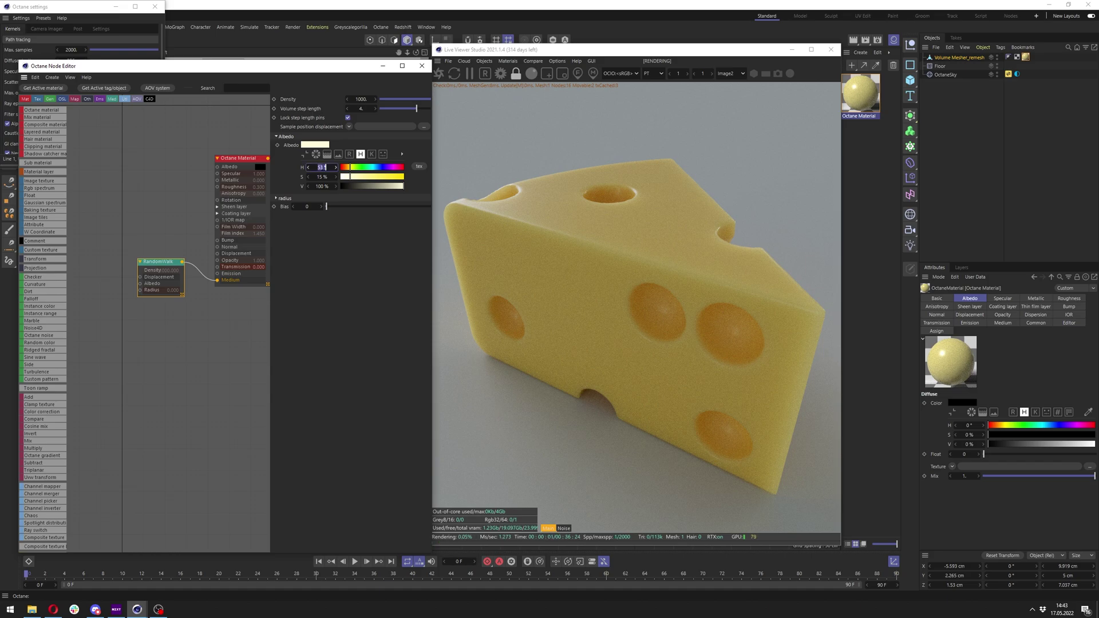
text(56)
key(Return)
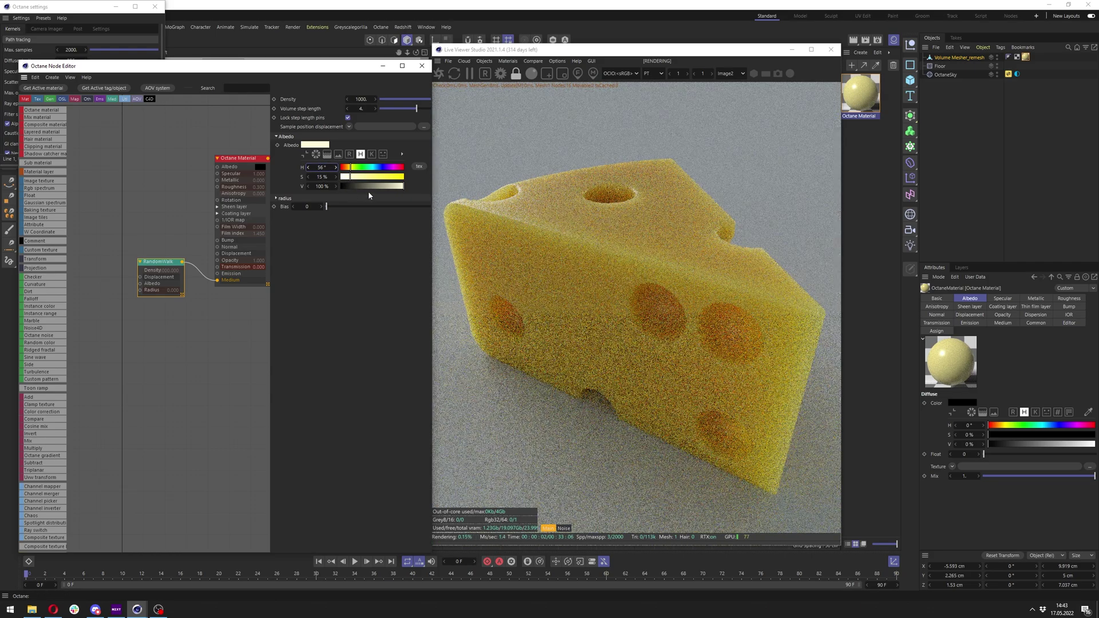
Step: Set the path tracing kernel's diffuse depth and scatter depth to 64
click(114, 39)
click(75, 60)
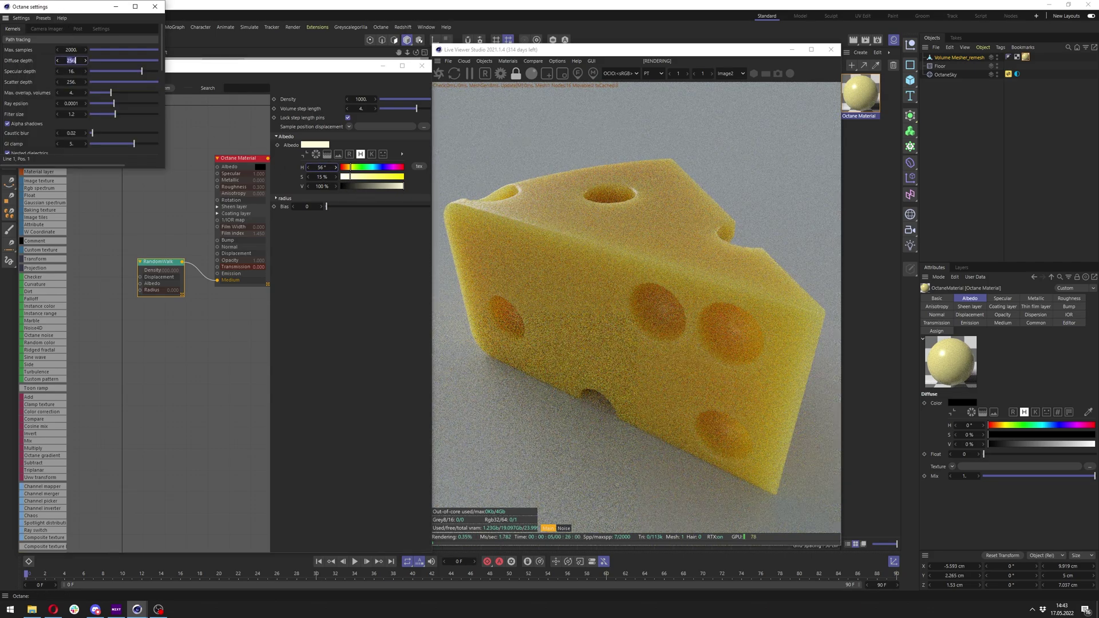
text(64.)
click(72, 83)
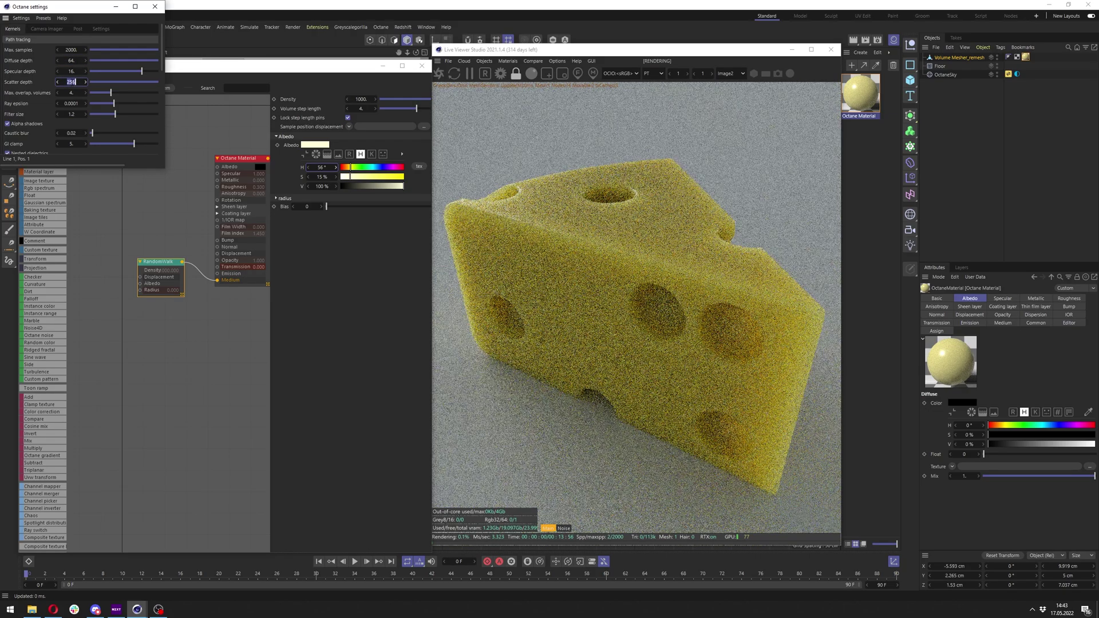
text(64.)
Step: Set the Random Walk medium's albedo hue to 53°
click(319, 168)
text(53)
key(Return)
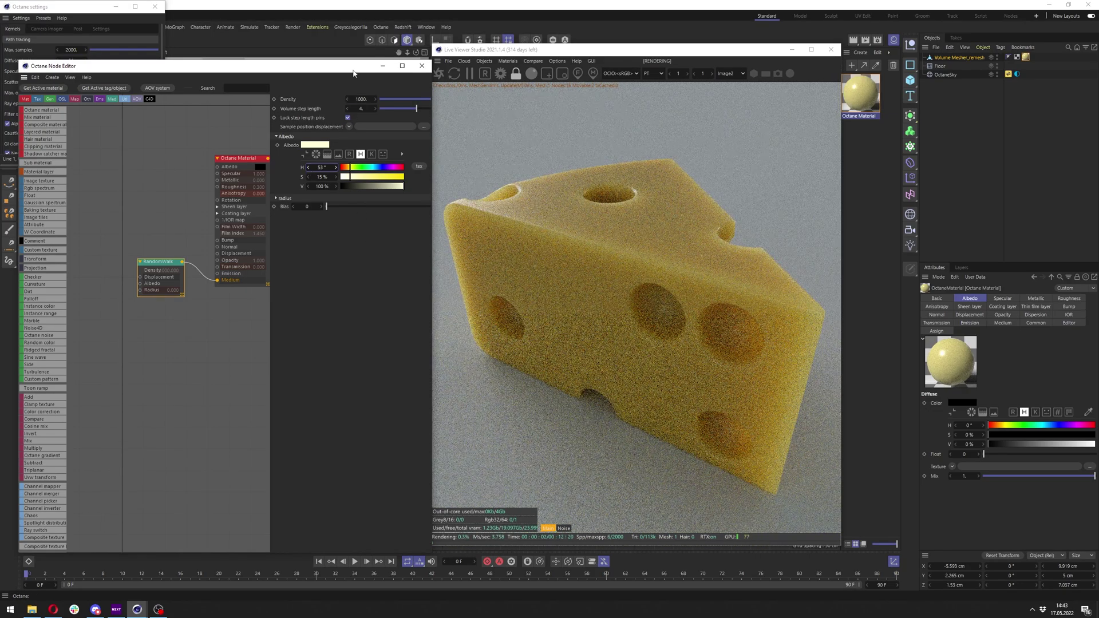
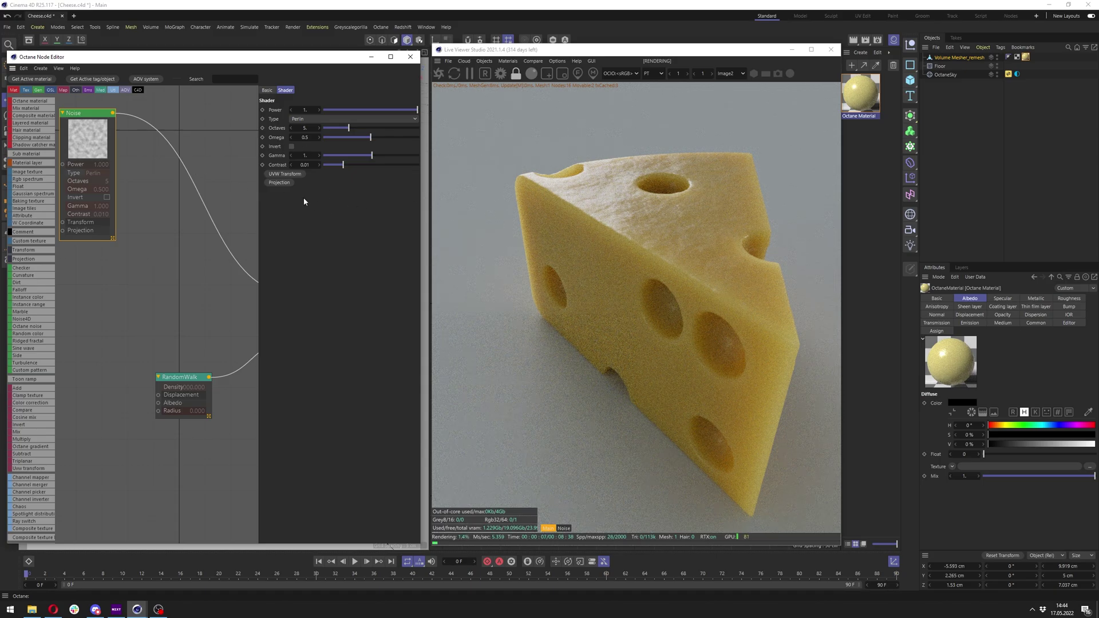
Step: Add UVW transform and texture projection nodes to the Noise texture and set its projection to Box
middle_drag(136, 162, 221, 177)
click(279, 182)
click(284, 174)
drag(91, 237, 91, 195)
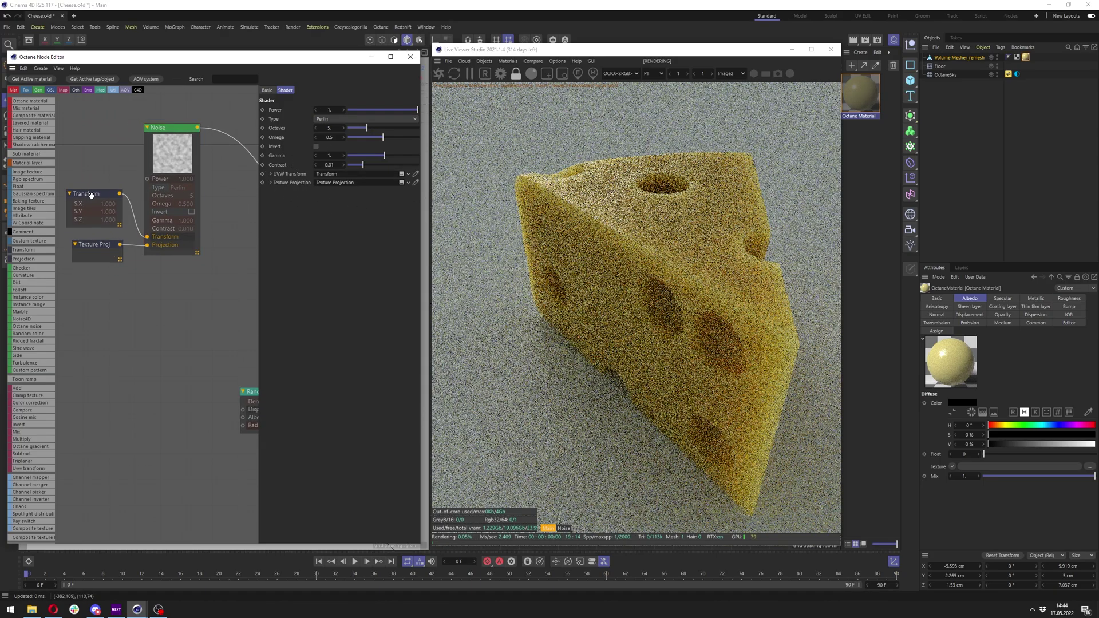
click(92, 245)
click(340, 109)
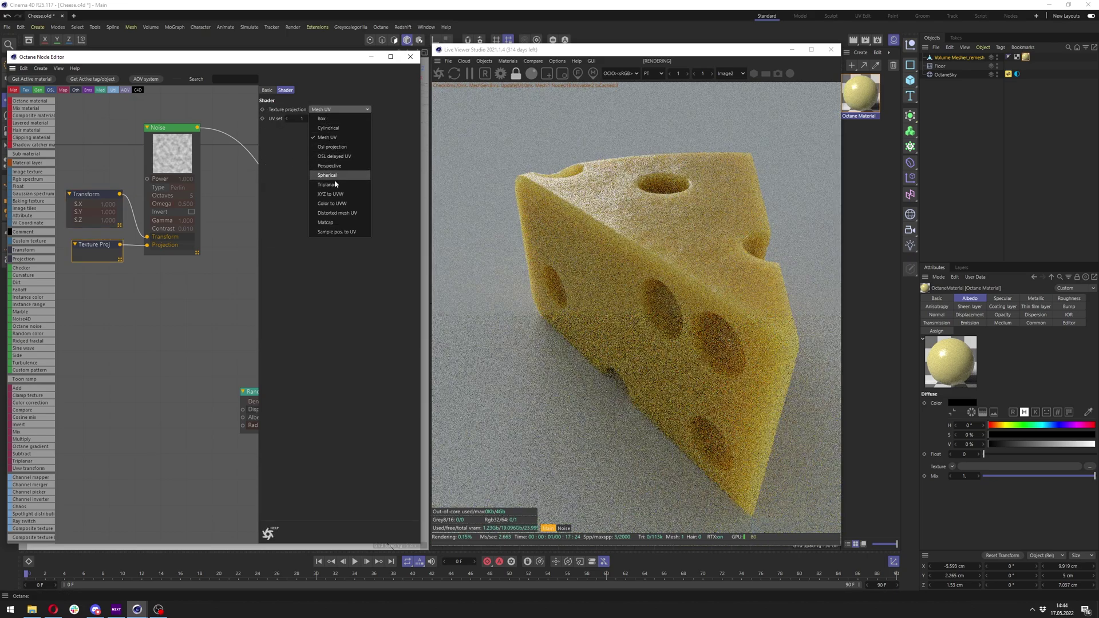
click(329, 118)
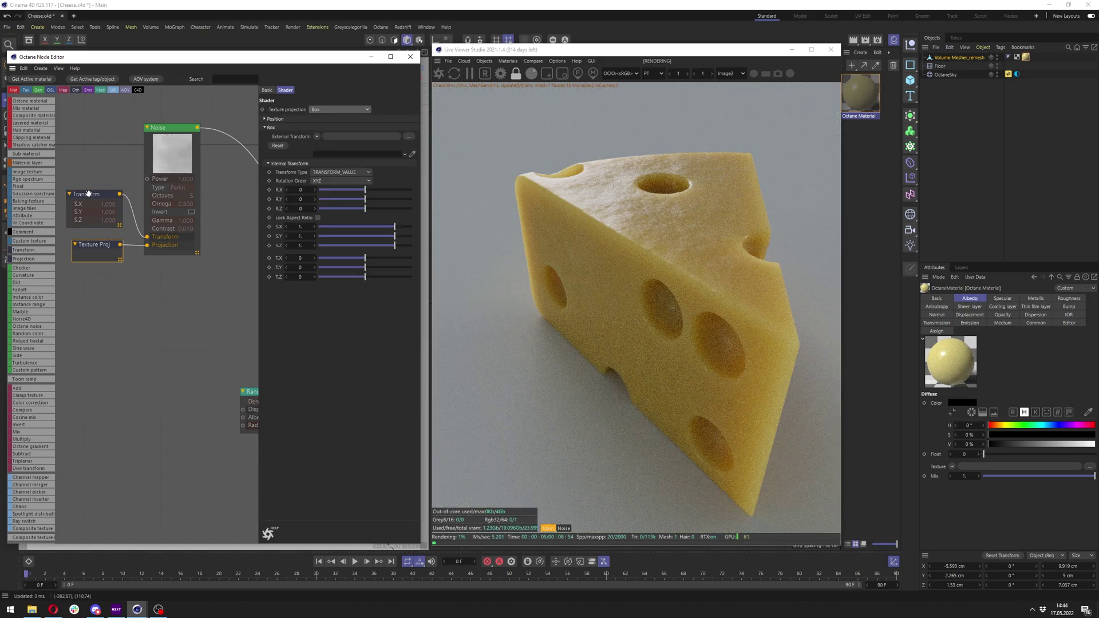
drag(89, 194, 91, 197)
Step: Set the Noise texture's omega to 0 and its transform's uniform scale to 0.2
click(183, 163)
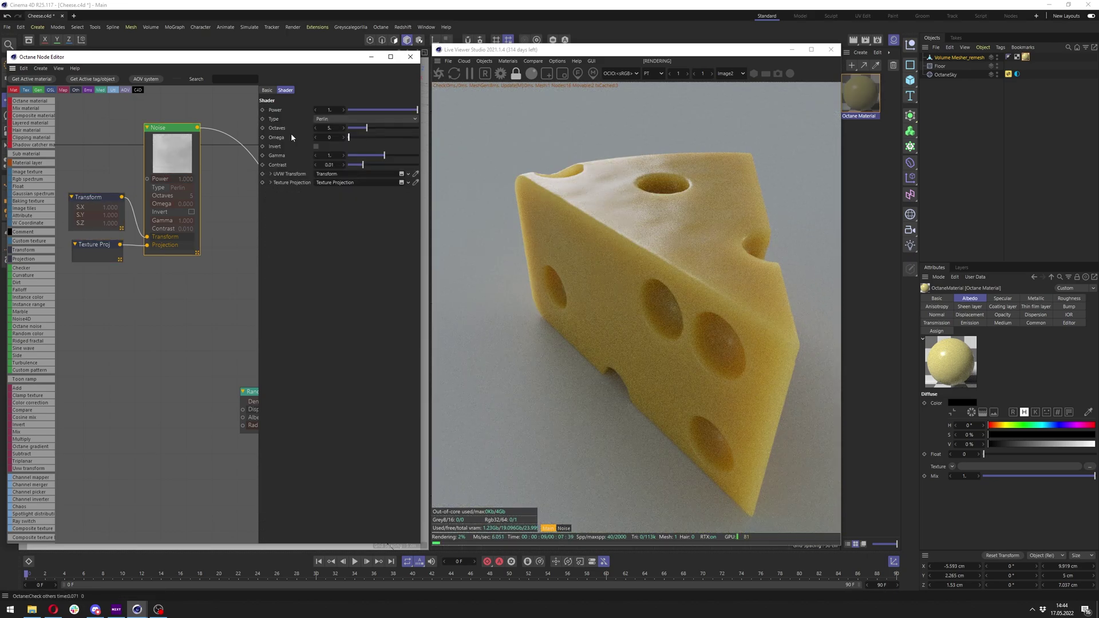
click(324, 173)
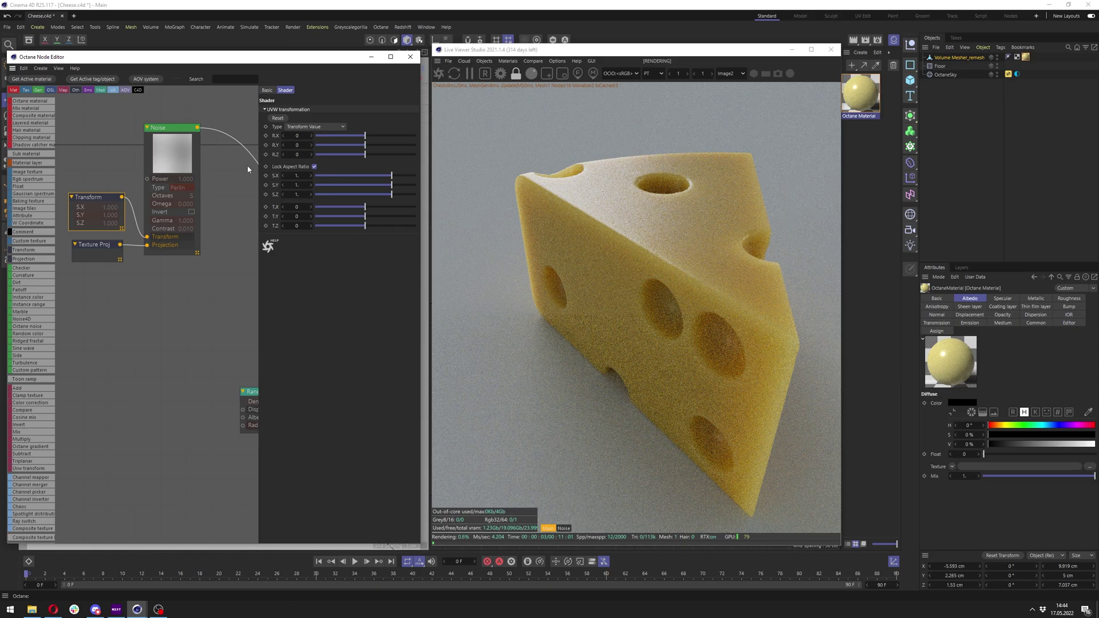
text(0.2)
key(Return)
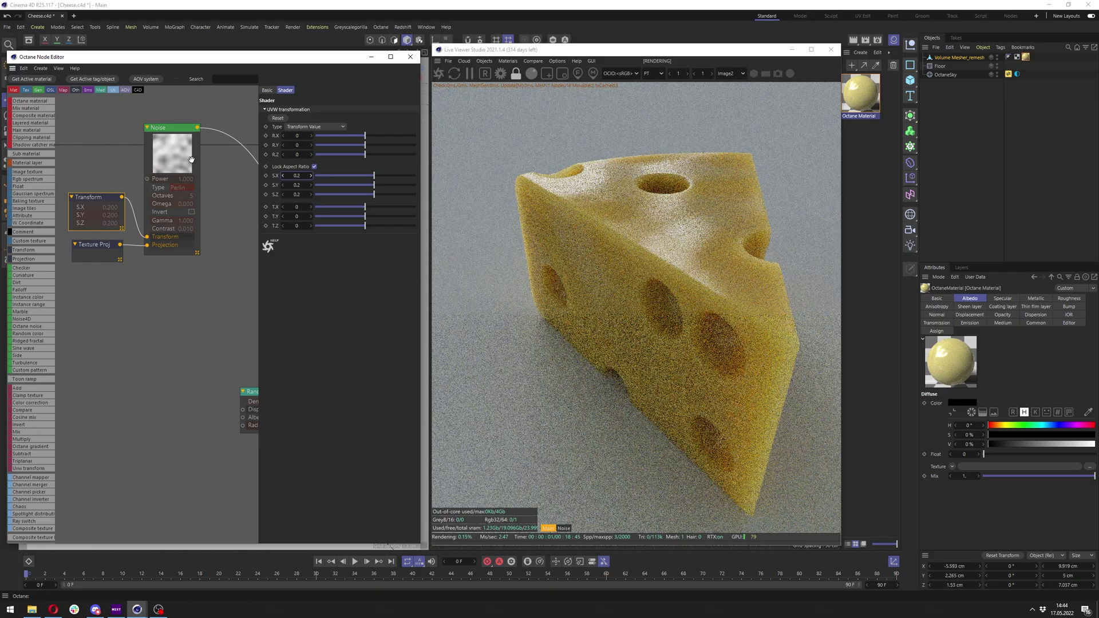
Step: Lower the Noise texture's power to about 0.31
click(188, 157)
click(358, 110)
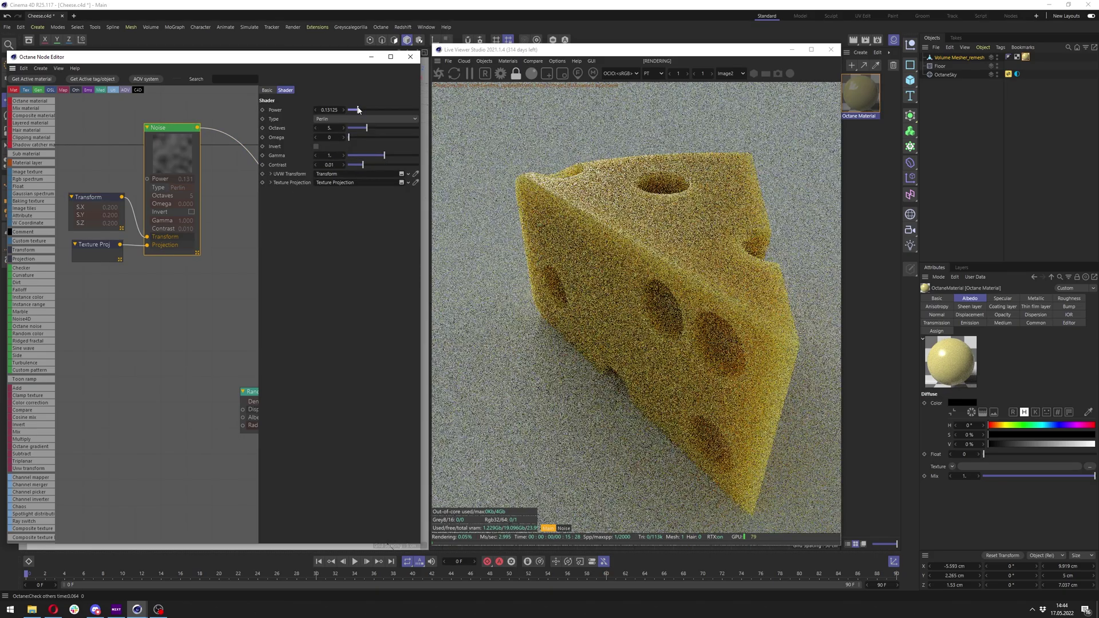
drag(368, 109, 372, 109)
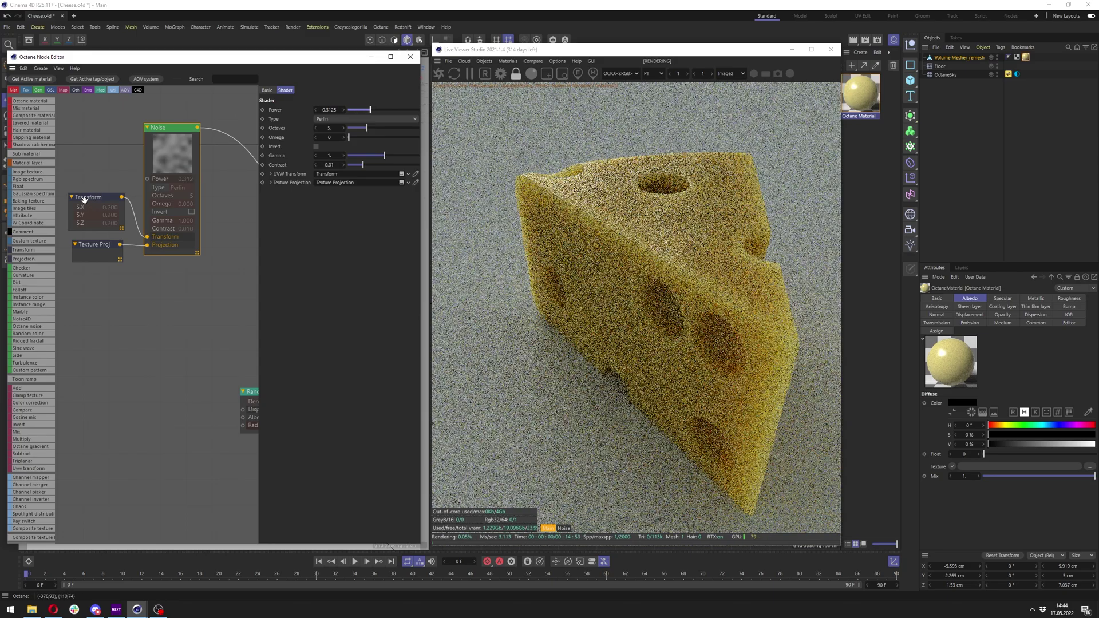
Step: Set the Noise transform's uniform scale to 0.15, checking it with a temporary render region over the wedge's top face
click(84, 200)
mouse_move(355, 176)
mouse_down()
mouse_move(321, 190)
mouse_move(372, 178)
mouse_up()
click(547, 73)
drag(542, 152, 722, 254)
double_click(297, 175)
text(0.1)
key(Return)
text(5)
key(Return)
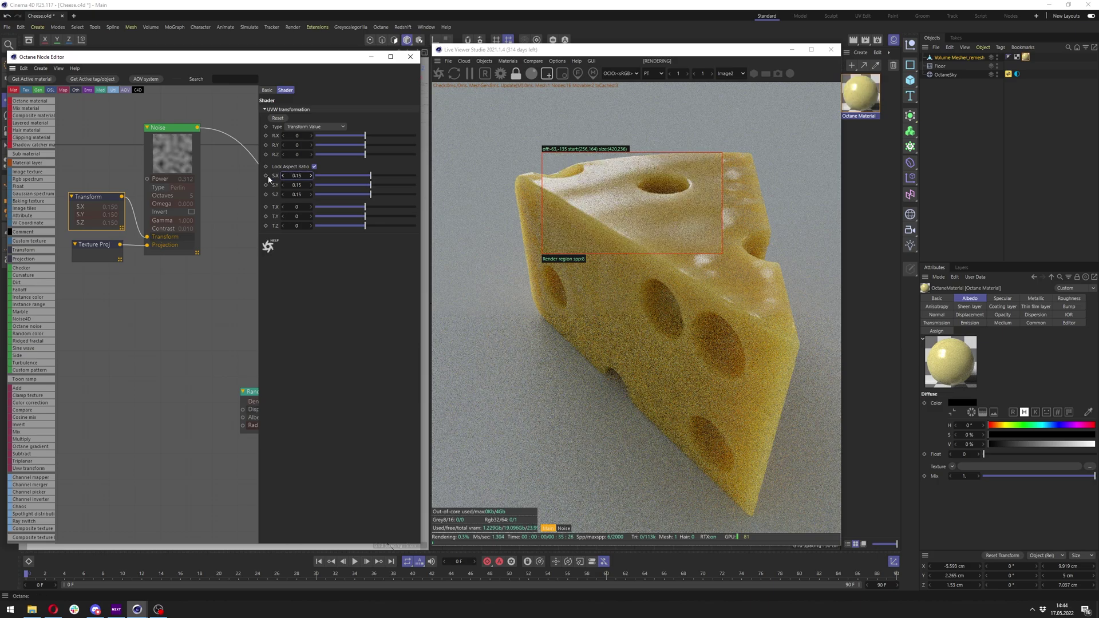
click(548, 75)
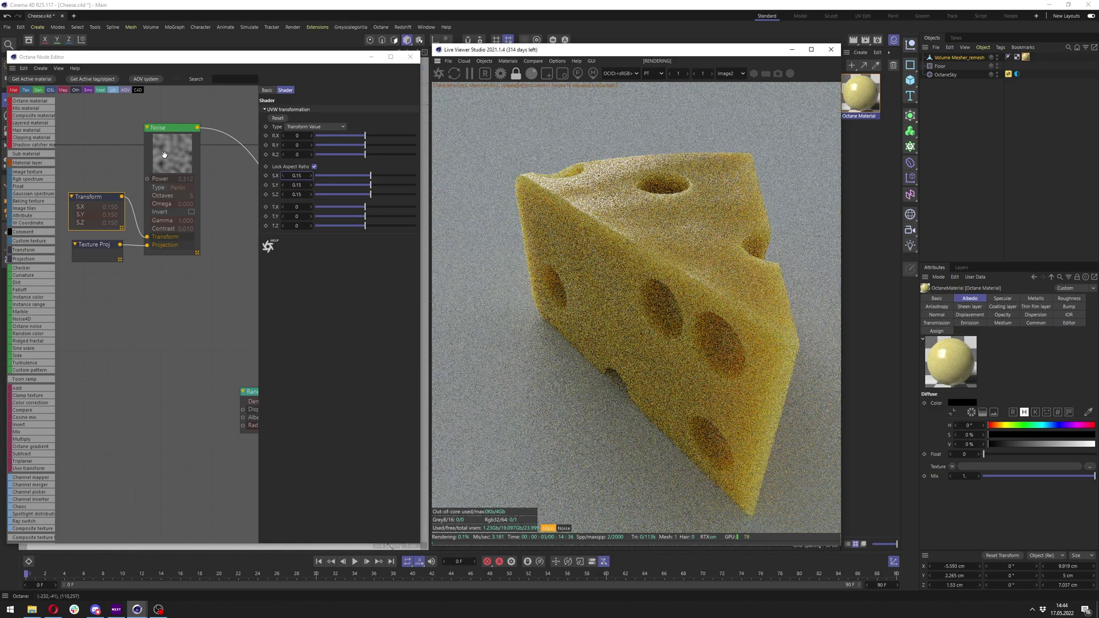
Step: Set the Noise texture's power to 0.15
click(162, 157)
double_click(331, 109)
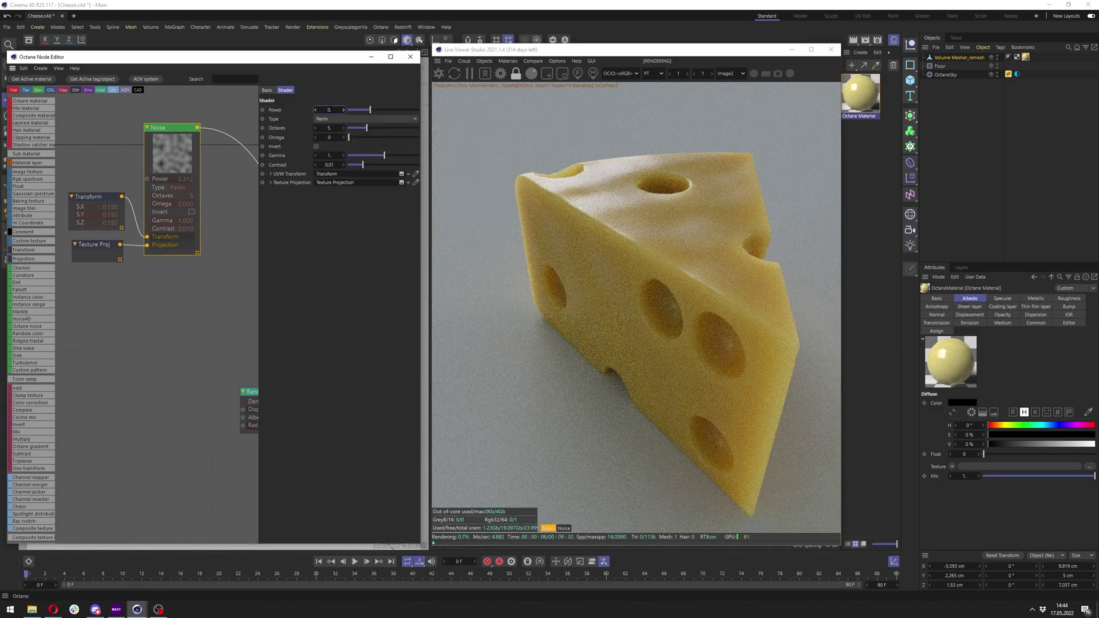
text(0.15)
key(Return)
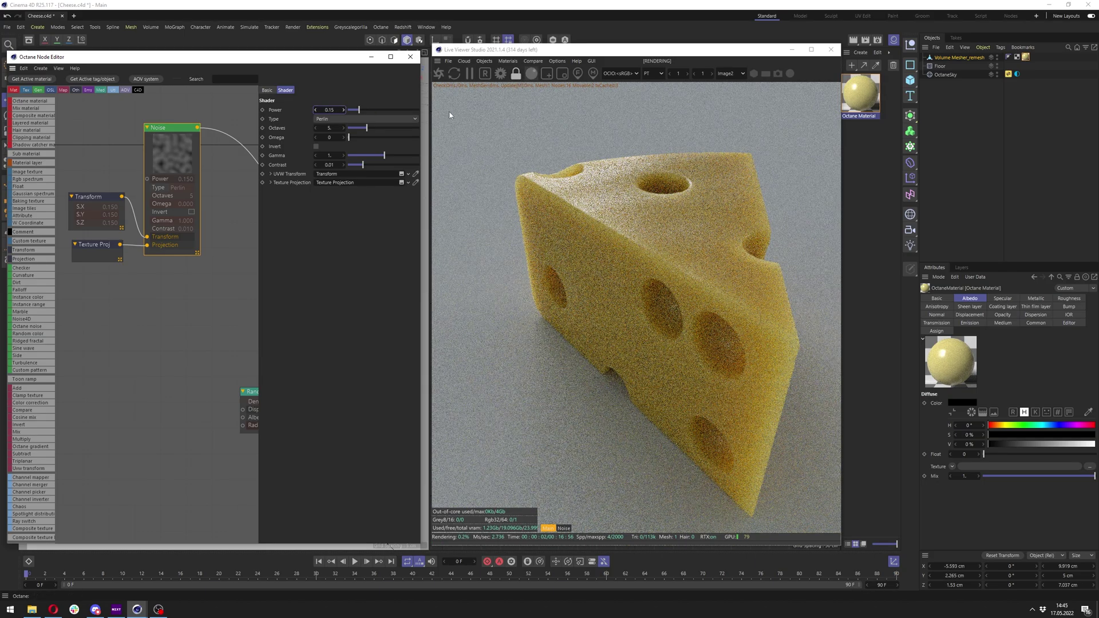
Step: Select the Noise node with its transform and projection nodes and move the group up in the node graph
drag(229, 114, 67, 287)
drag(172, 161, 147, 115)
scroll(147, 115, down, 3)
middle_drag(232, 169, 126, 148)
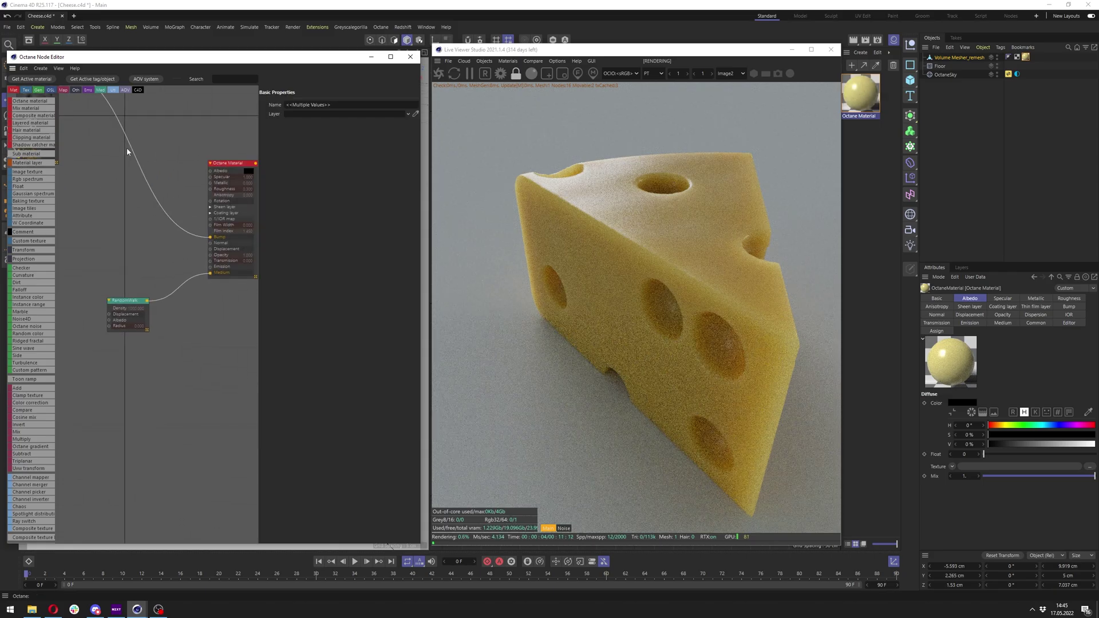
Step: Add a Mix texture that blends the existing Noise and a second Noise into the bump, with its amount at 1
drag(47, 432, 118, 203)
click(166, 235)
click(203, 179)
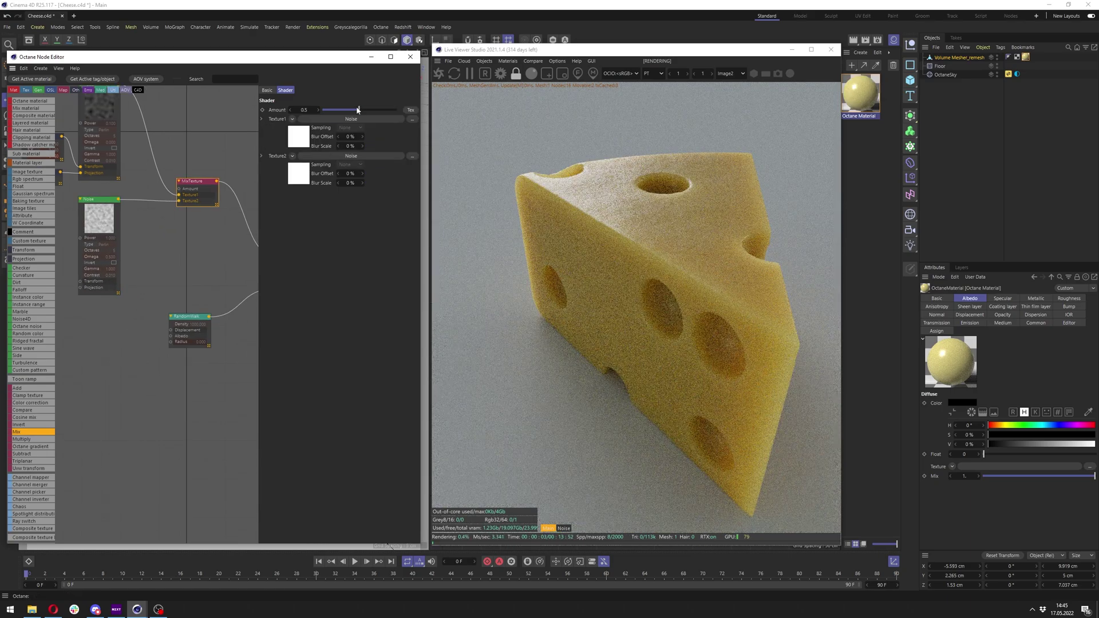
drag(359, 109, 440, 112)
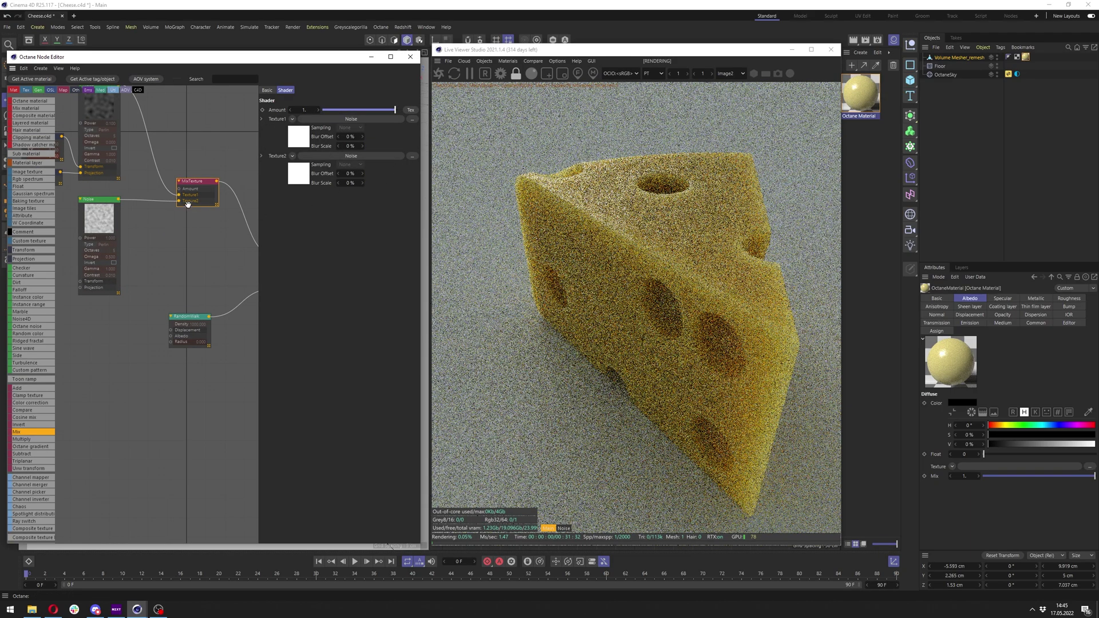
Step: Solo the second Noise in the Live Viewer and give it its own texture projection and UVW transform nodes
click(98, 216)
middle_drag(100, 225, 166, 217)
drag(168, 217, 164, 226)
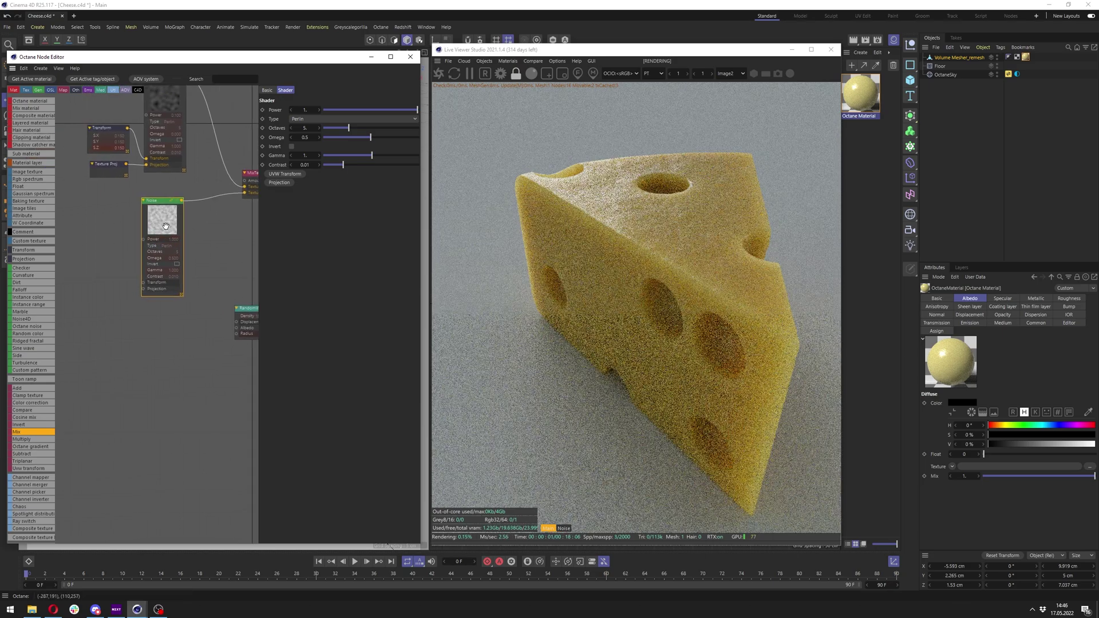
right_click(166, 227)
click(181, 245)
click(284, 173)
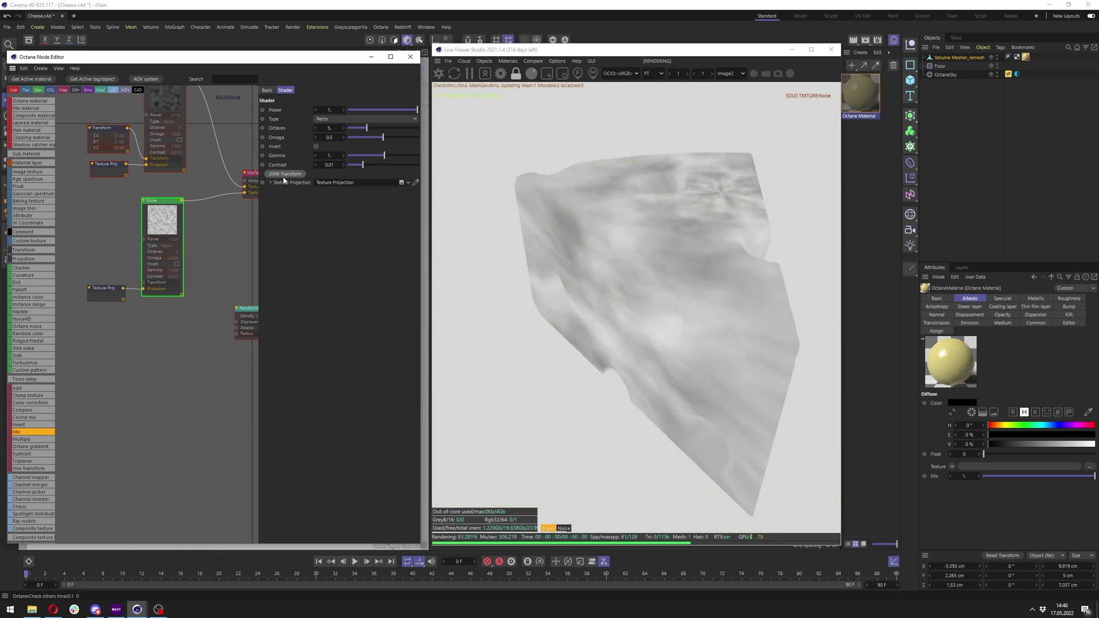
drag(103, 282, 107, 253)
Step: Set the second Noise's texture projection to Box
click(103, 289)
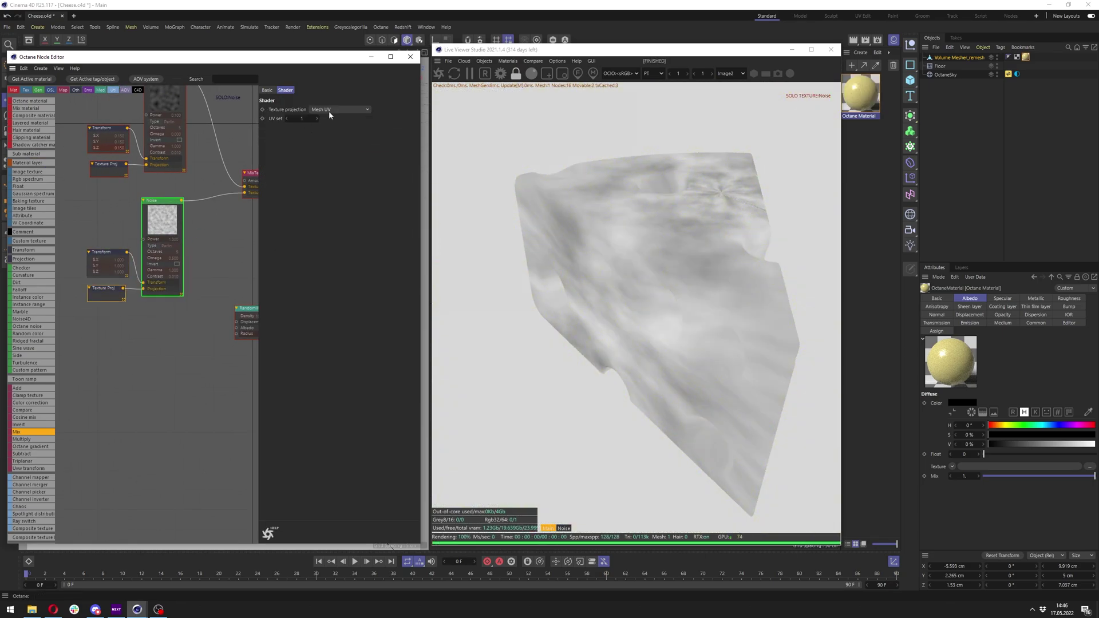
click(329, 109)
click(322, 119)
Step: Stretch the second Noise with its transform, scaling X to about 0.89 and Y and Z to about 0.067
click(100, 256)
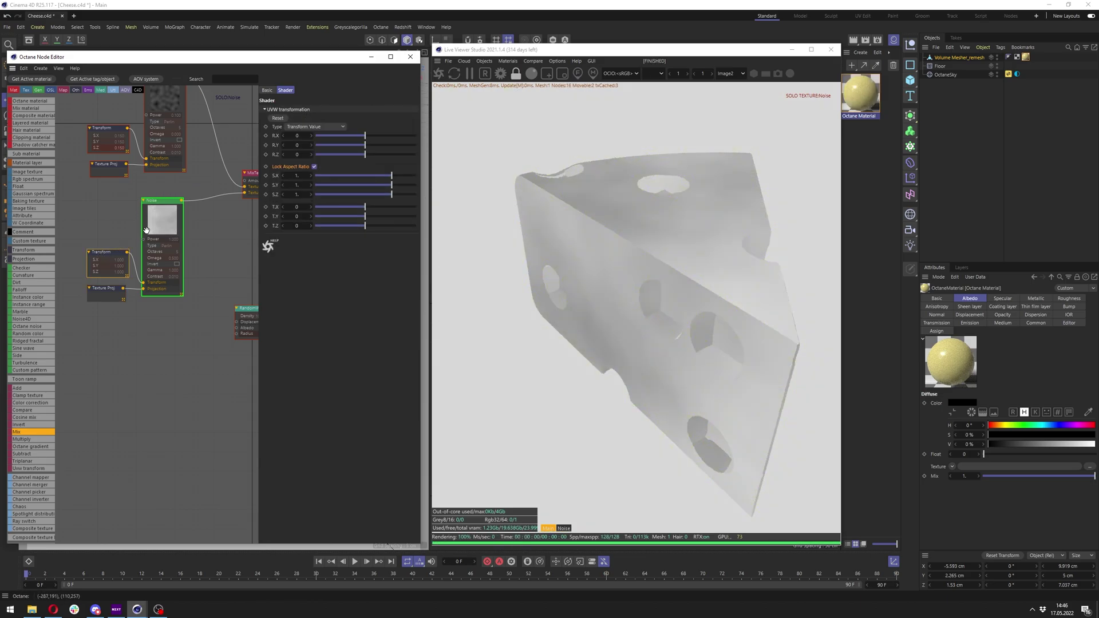
mouse_move(376, 184)
mouse_down()
mouse_move(365, 175)
mouse_move(390, 176)
mouse_up()
click(314, 167)
click(315, 167)
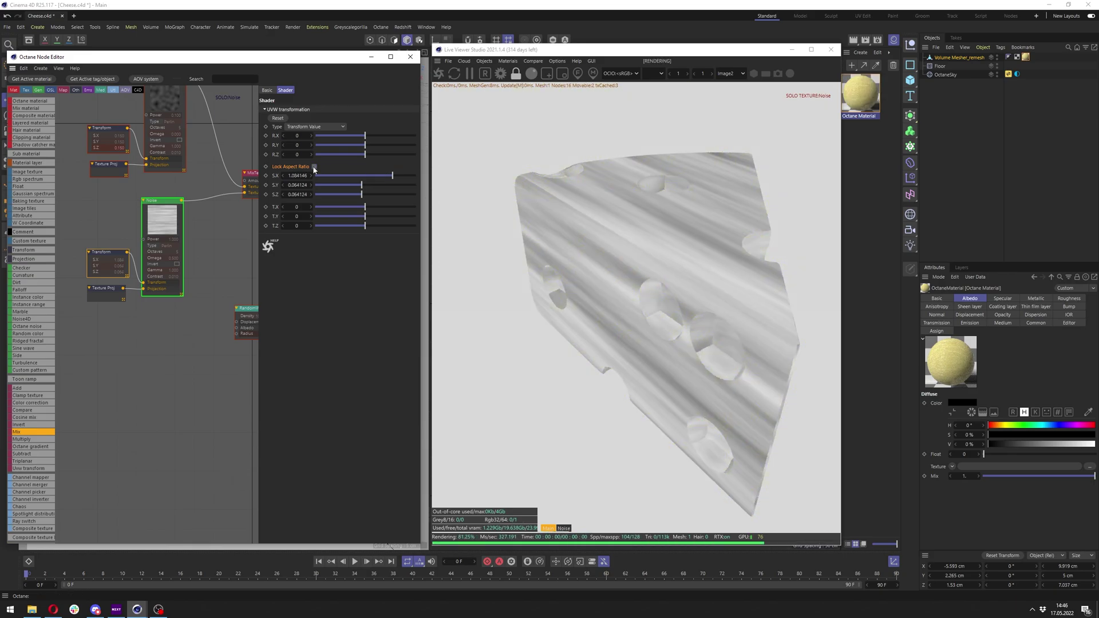
Step: End the solo preview and rotate the second Noise's transform to about -43 on Z
right_click(161, 224)
click(192, 246)
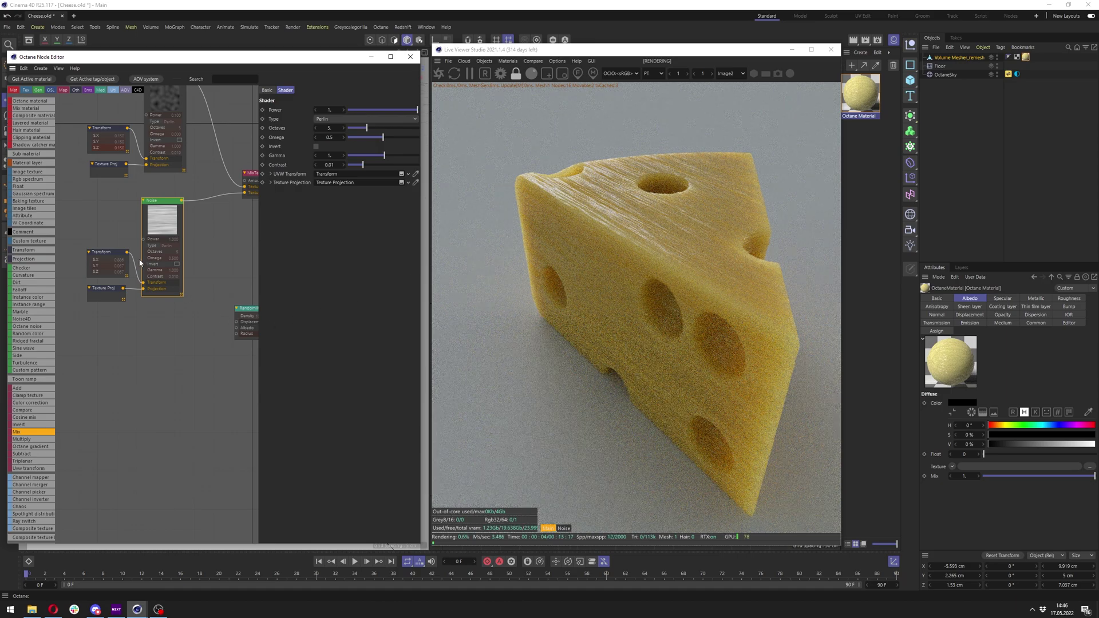
click(106, 261)
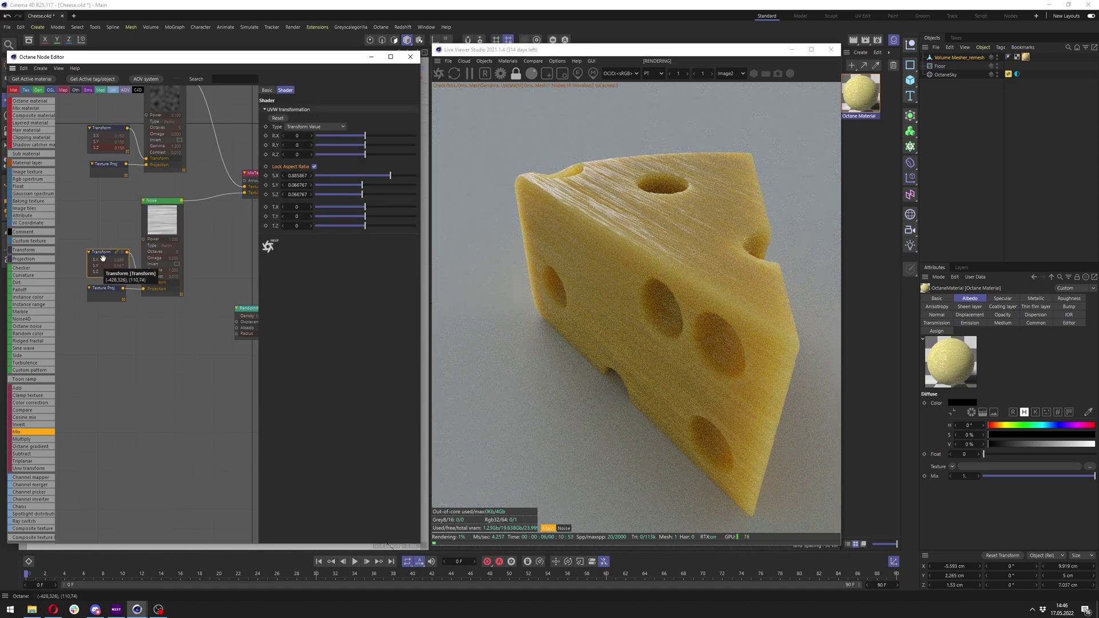
drag(364, 154, 381, 156)
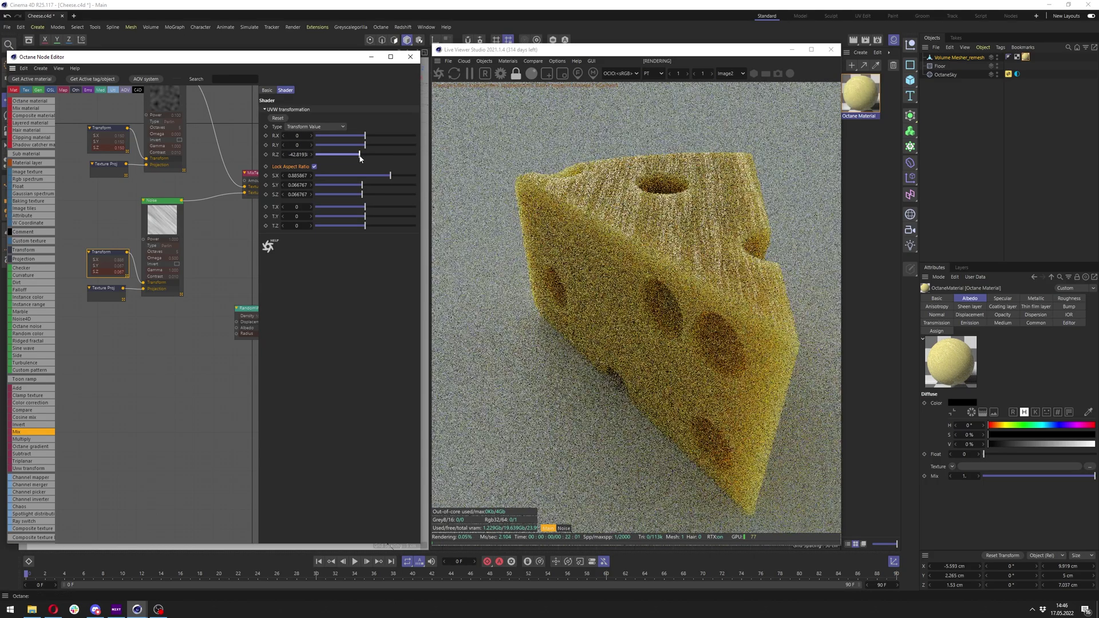
Step: Set the second Noise's power to 0.1
click(172, 202)
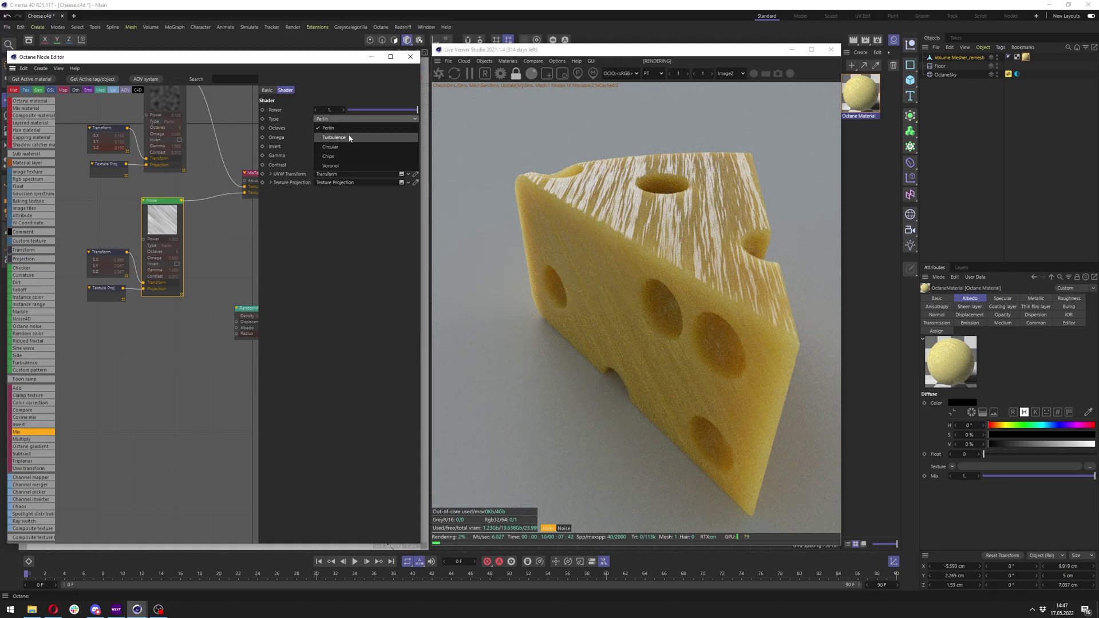
drag(339, 107, 334, 114)
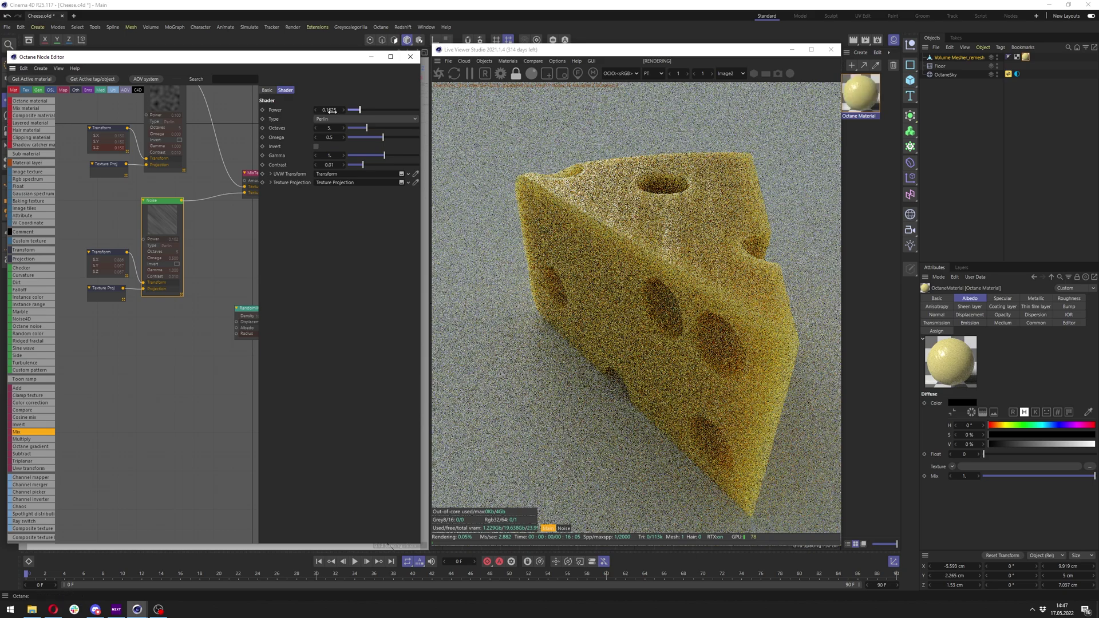
click(333, 113)
text(0.1)
key(Return)
Step: Change the second Noise's type to Turbulence and limit the preview to a render region over the wedge's top face
click(330, 117)
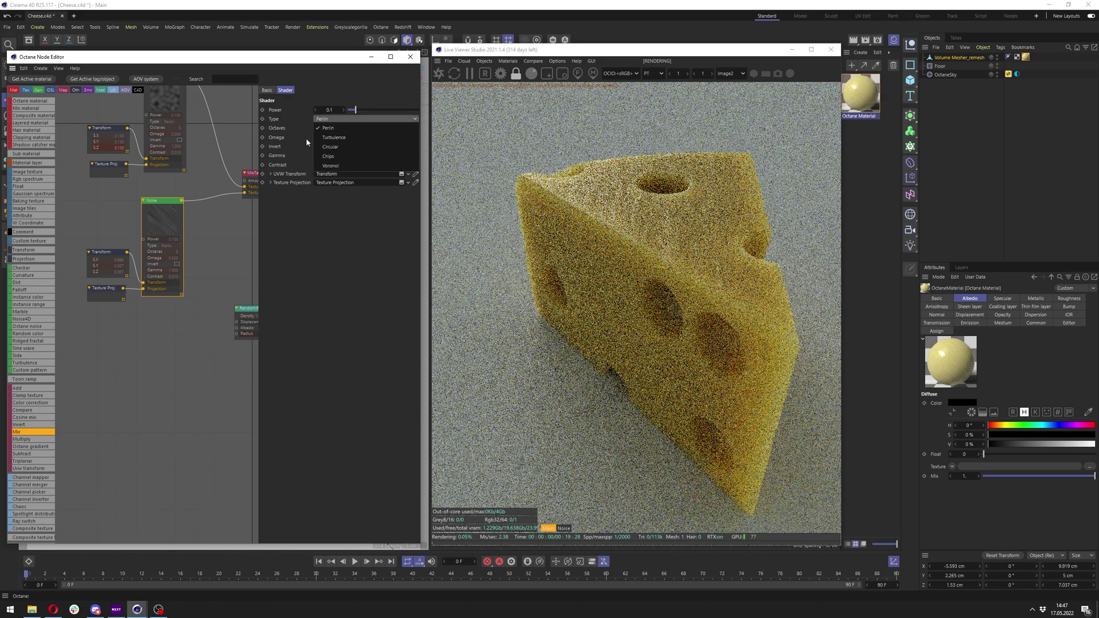
click(317, 126)
click(328, 119)
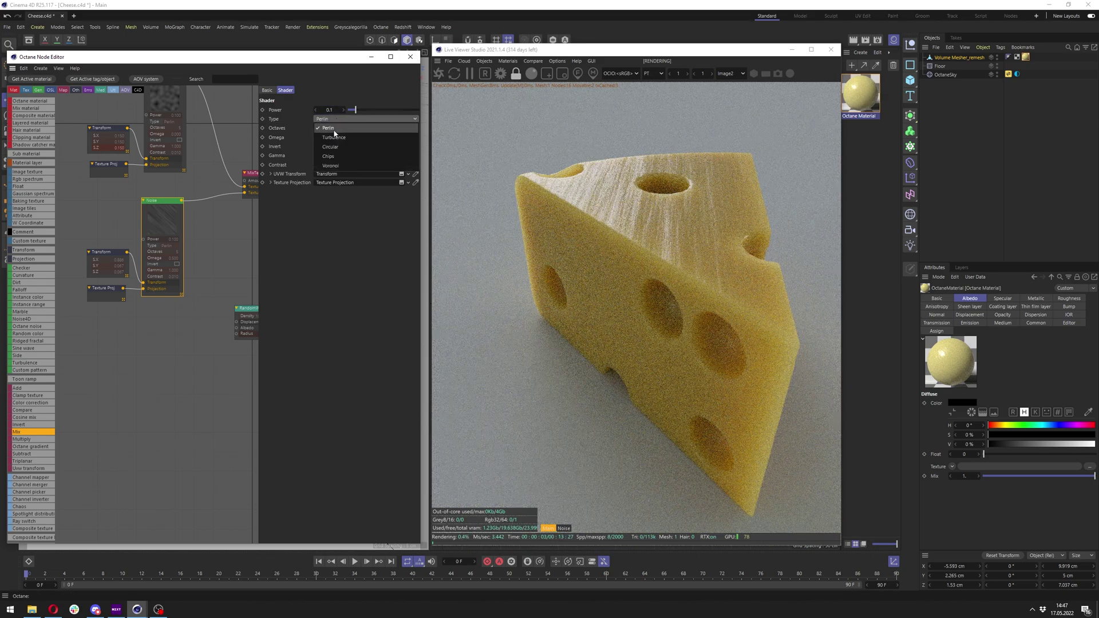
click(333, 136)
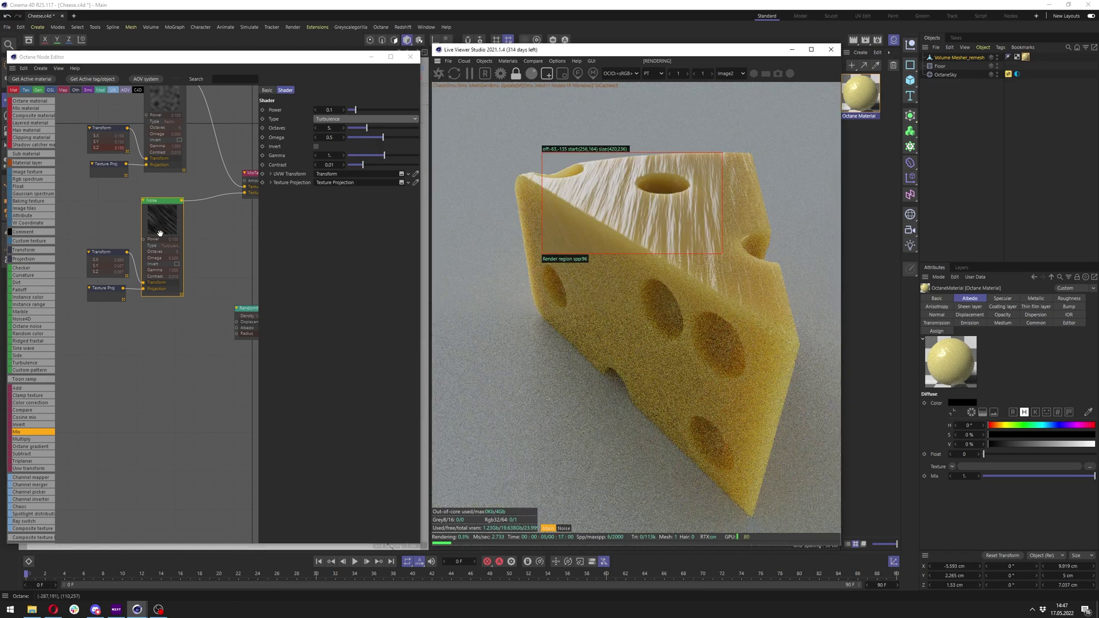
Step: Reduce the X scale of the second Noise's transform, toggling the aspect ratio lock around the change
click(110, 255)
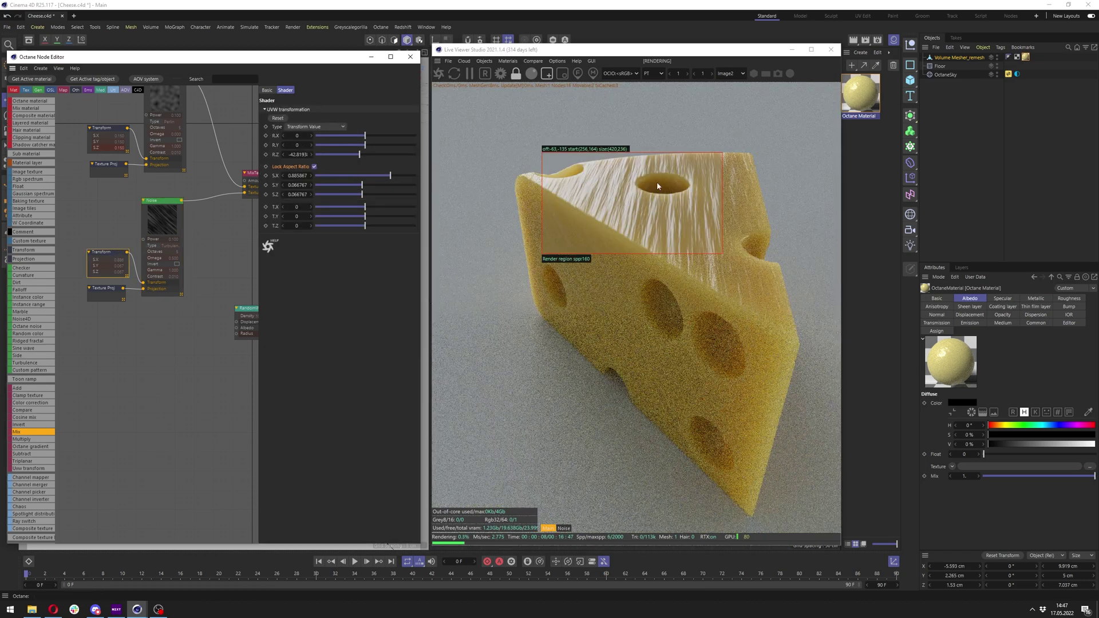
click(314, 166)
drag(390, 175, 376, 177)
click(315, 167)
Step: Set the second Noise's power to 0.01 and slightly increase the scale of its transform
click(163, 209)
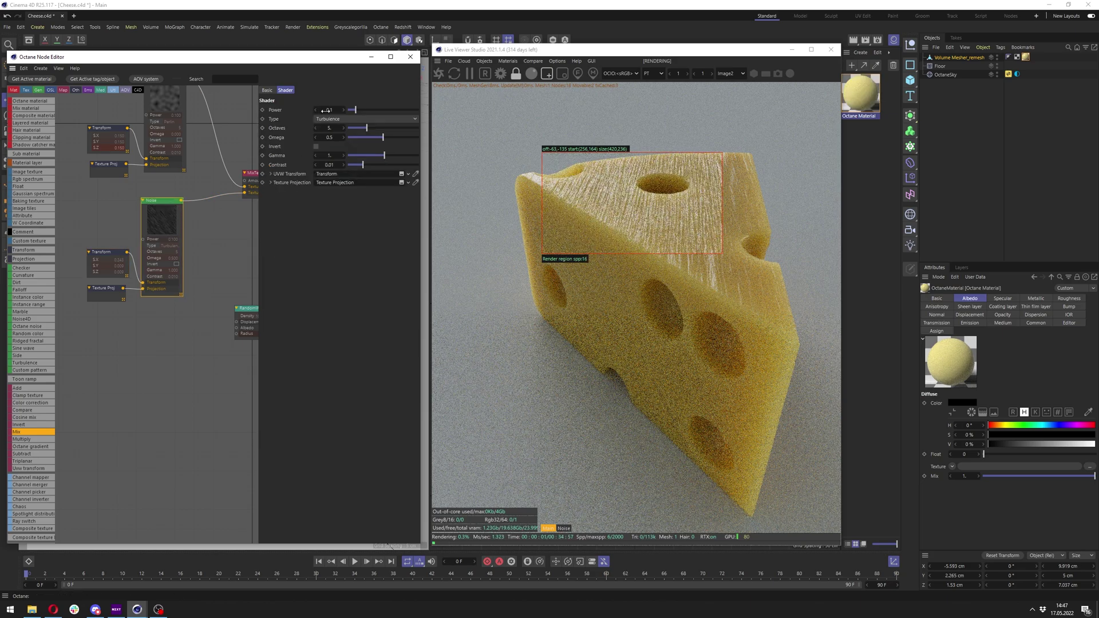
double_click(325, 110)
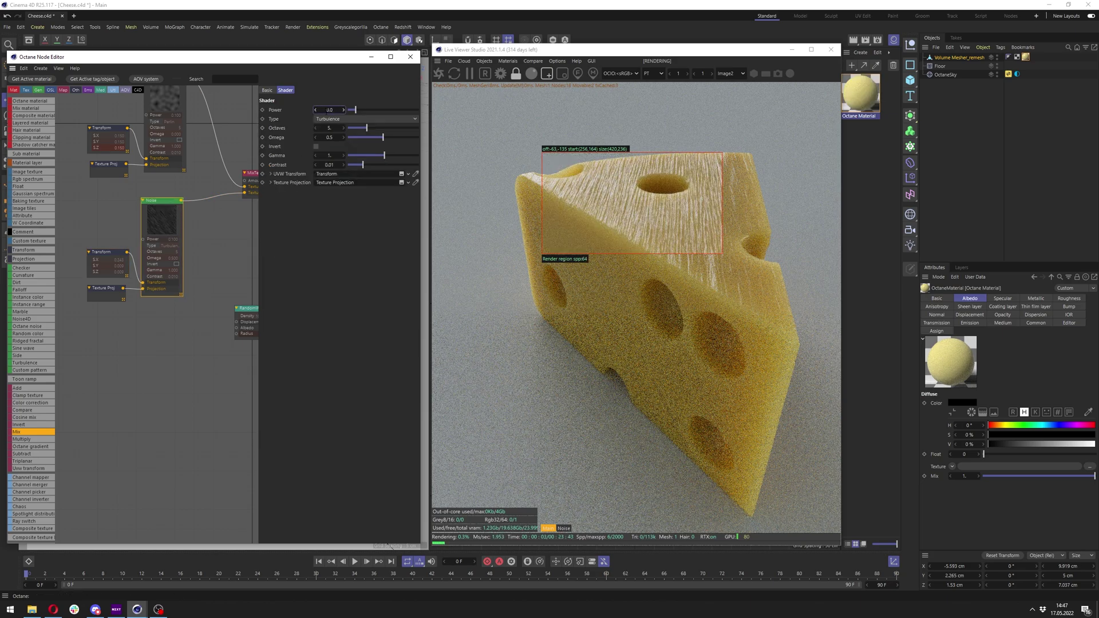
text(0.01)
key(Return)
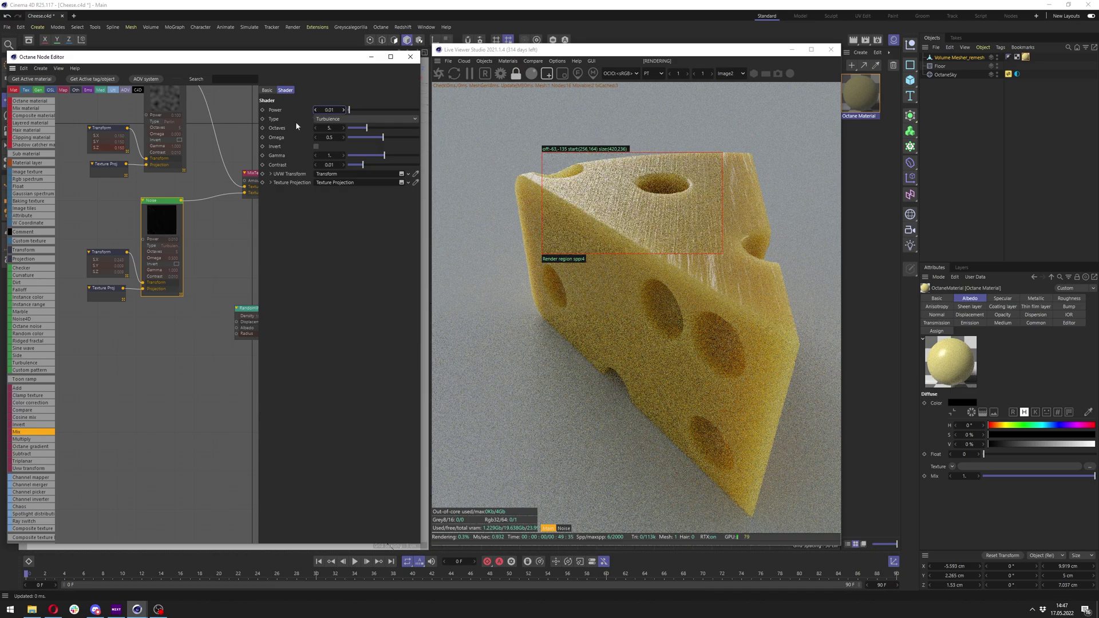
click(99, 261)
drag(375, 176, 382, 176)
Step: Set the second Noise's contrast to about 0.042 and gamma to about 1.06, testing Invert meanwhile, and turn off the render region
click(163, 209)
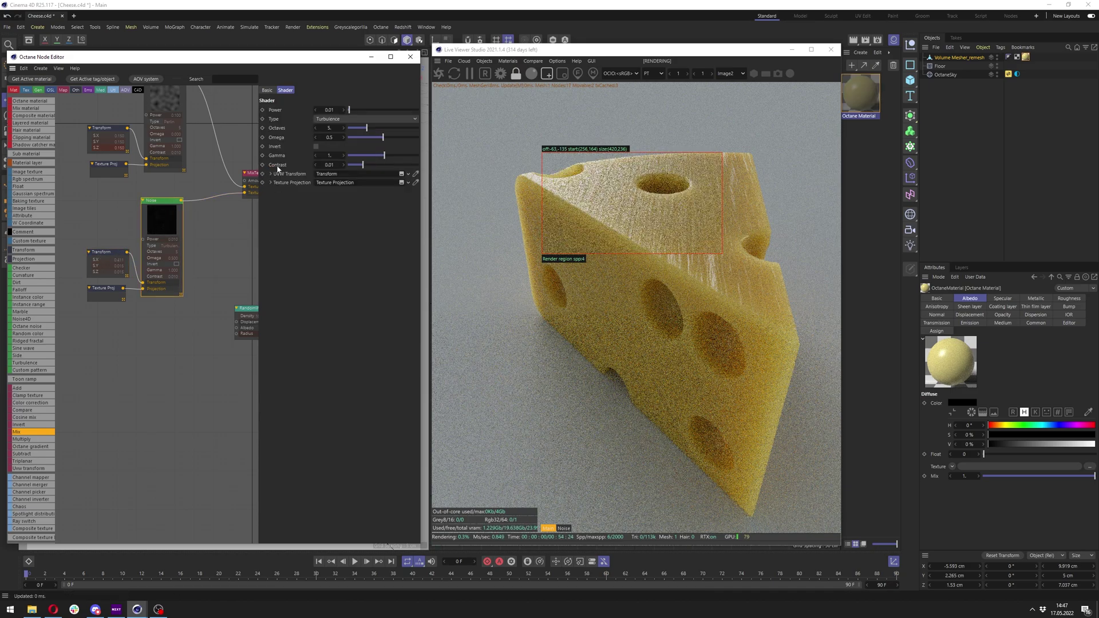
click(314, 146)
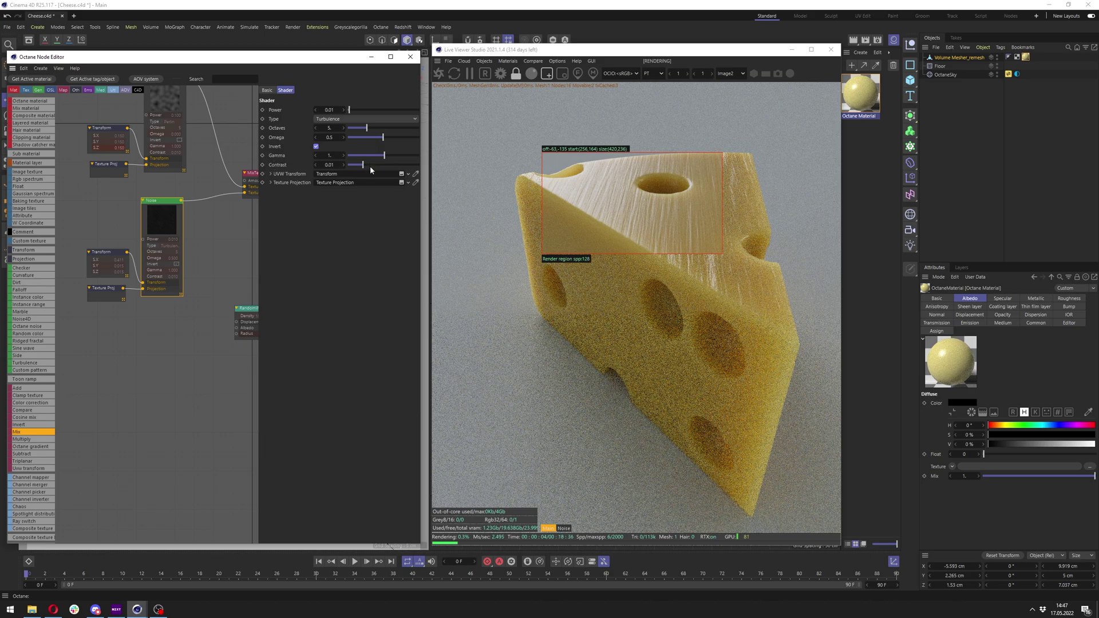
mouse_move(370, 166)
mouse_down()
mouse_move(403, 165)
mouse_move(372, 165)
mouse_move(403, 155)
mouse_move(385, 155)
mouse_up()
click(316, 147)
click(547, 73)
Step: Set the Mix texture's amount to 0.5
middle_drag(255, 182, 200, 178)
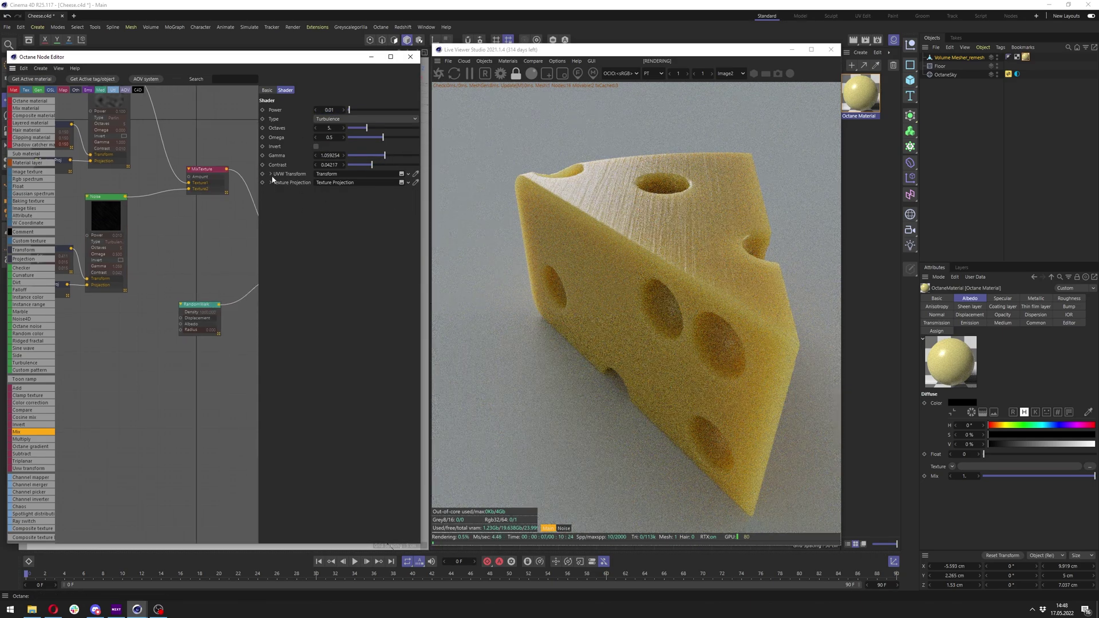
click(199, 179)
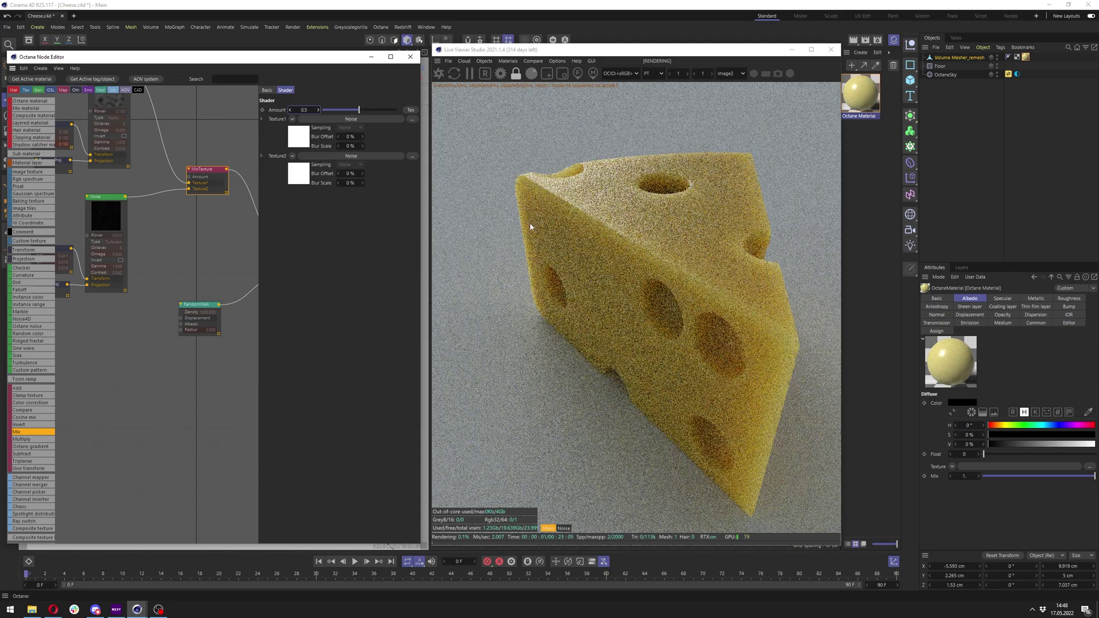
Step: Set the first Noise's power to 0.2
middle_drag(112, 126, 201, 171)
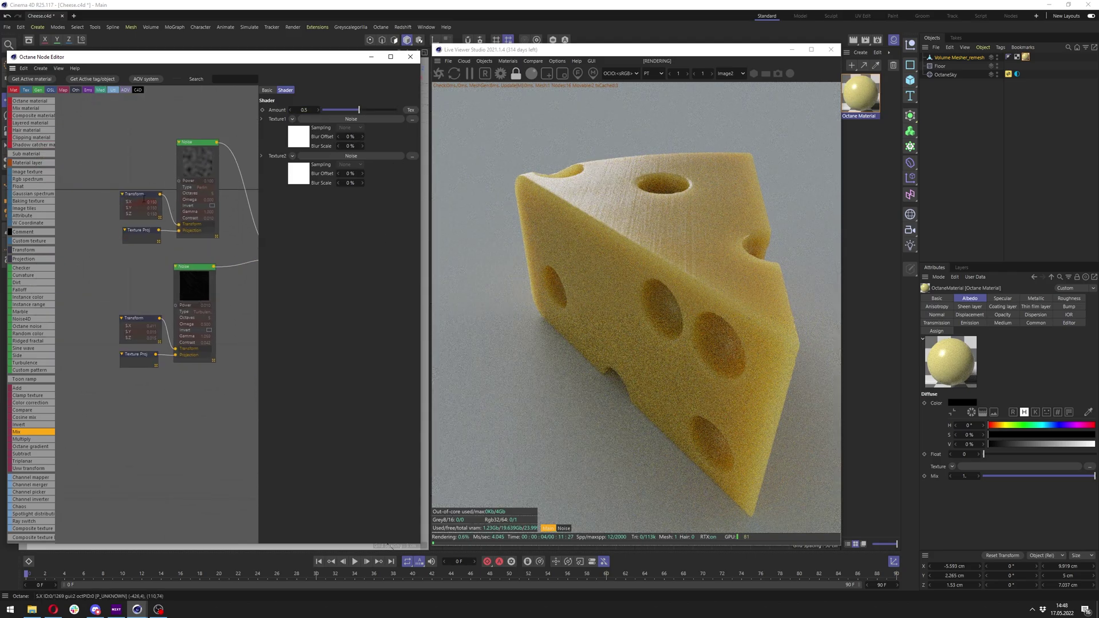
scroll(146, 204, down, 2)
middle_drag(147, 206, 146, 179)
click(185, 143)
double_click(329, 110)
text(0.2)
key(Return)
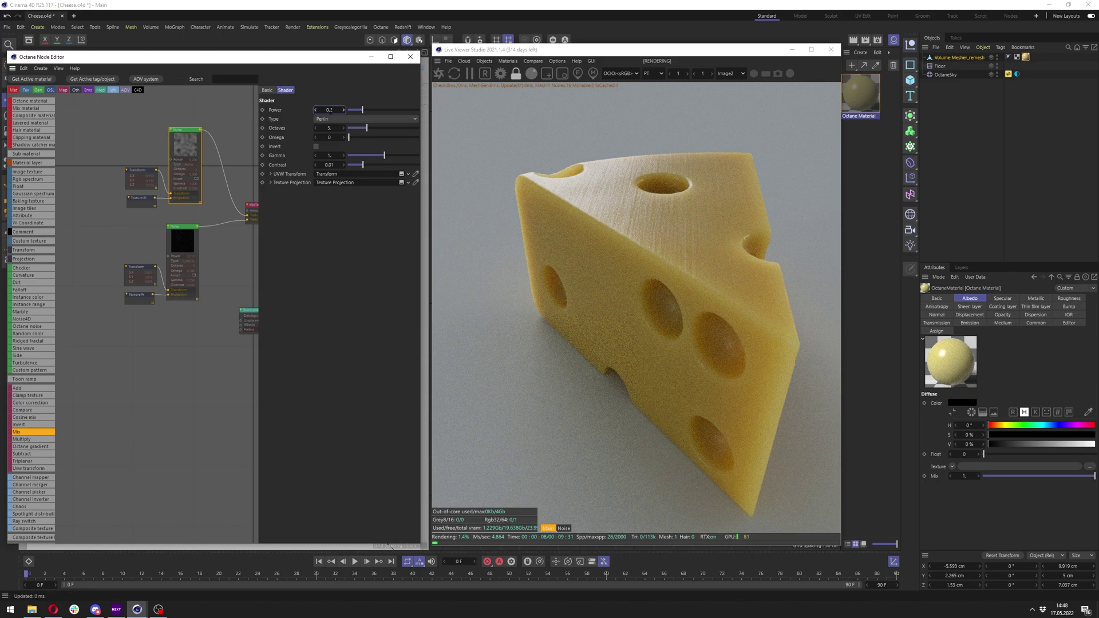
middle_drag(229, 212, 187, 186)
click(220, 180)
click(154, 119)
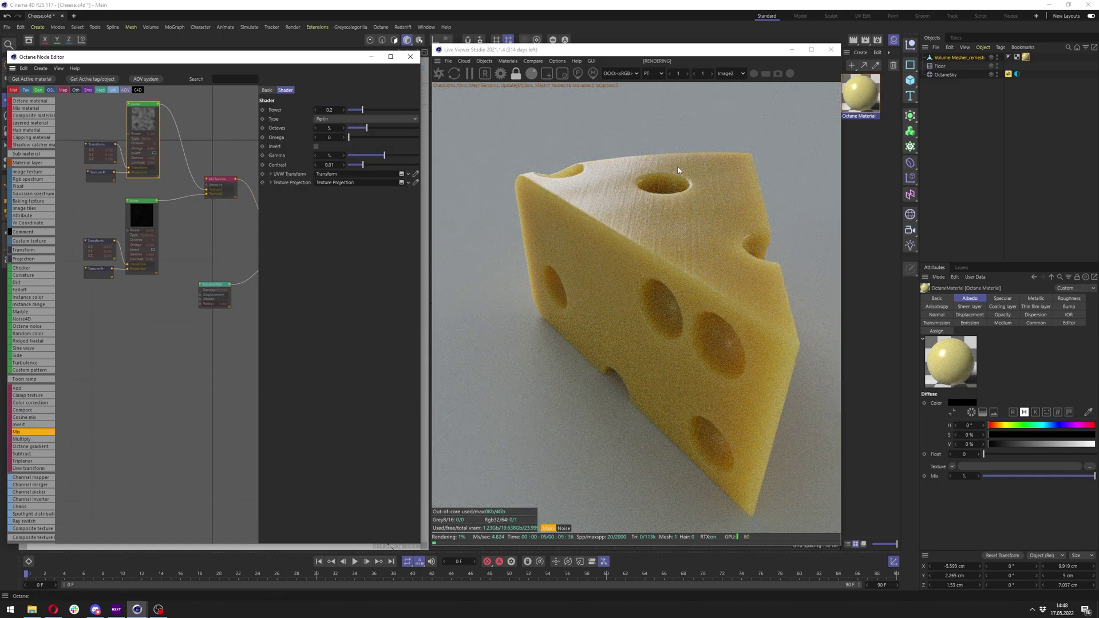
Step: Move the Random Walk node aside and add a third Octane noise below the second Noise group
drag(217, 292, 251, 329)
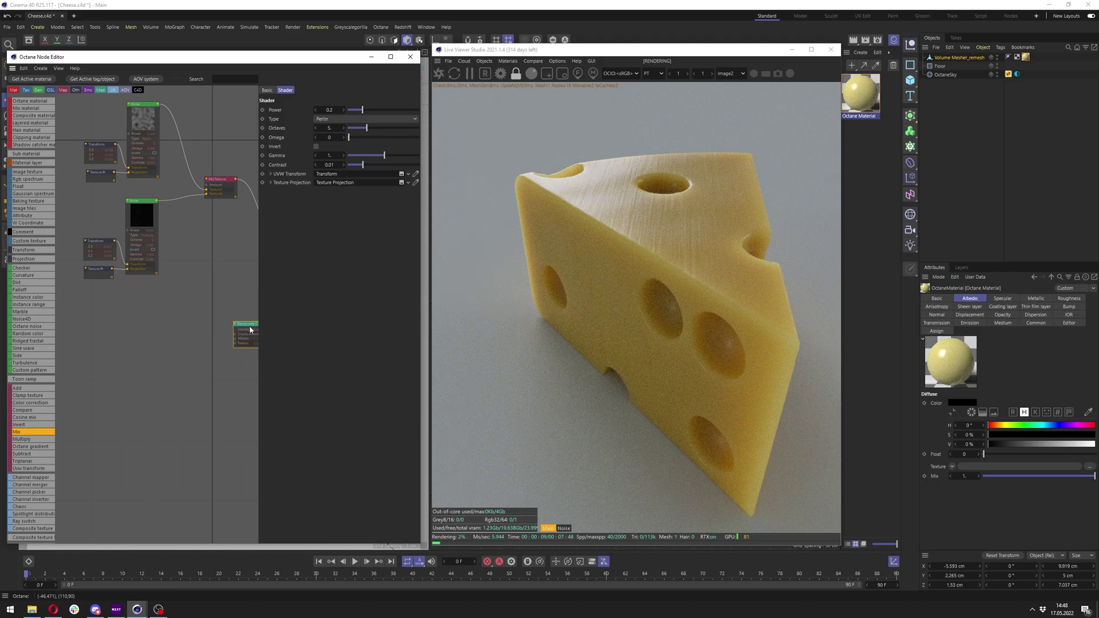
middle_drag(222, 190, 192, 175)
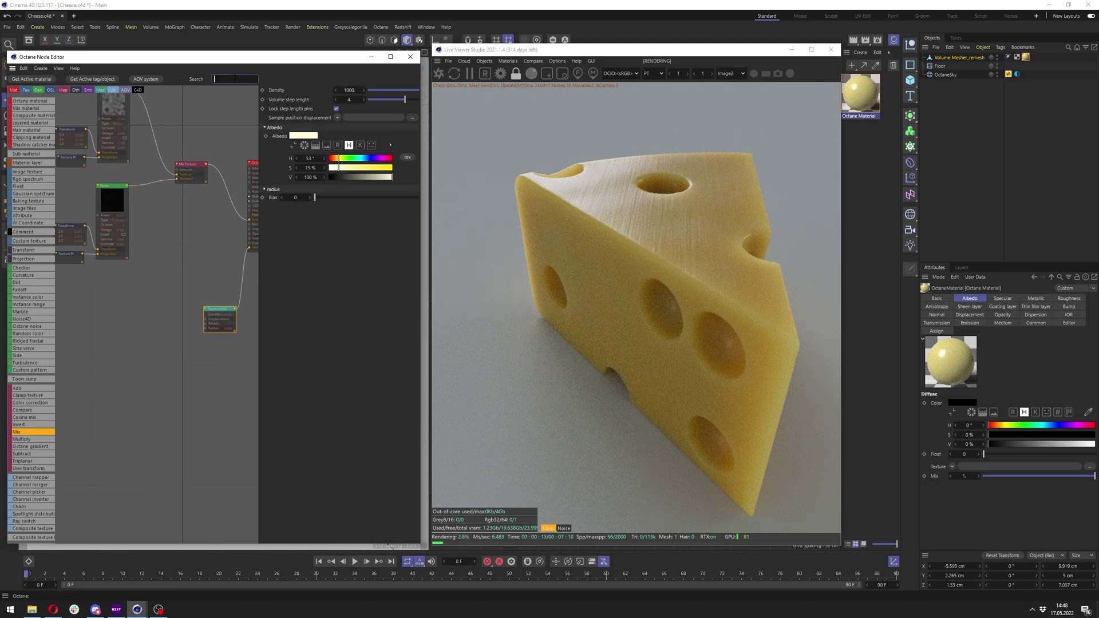
text(oc)
drag(30, 109, 95, 289)
scroll(115, 270, down, 3)
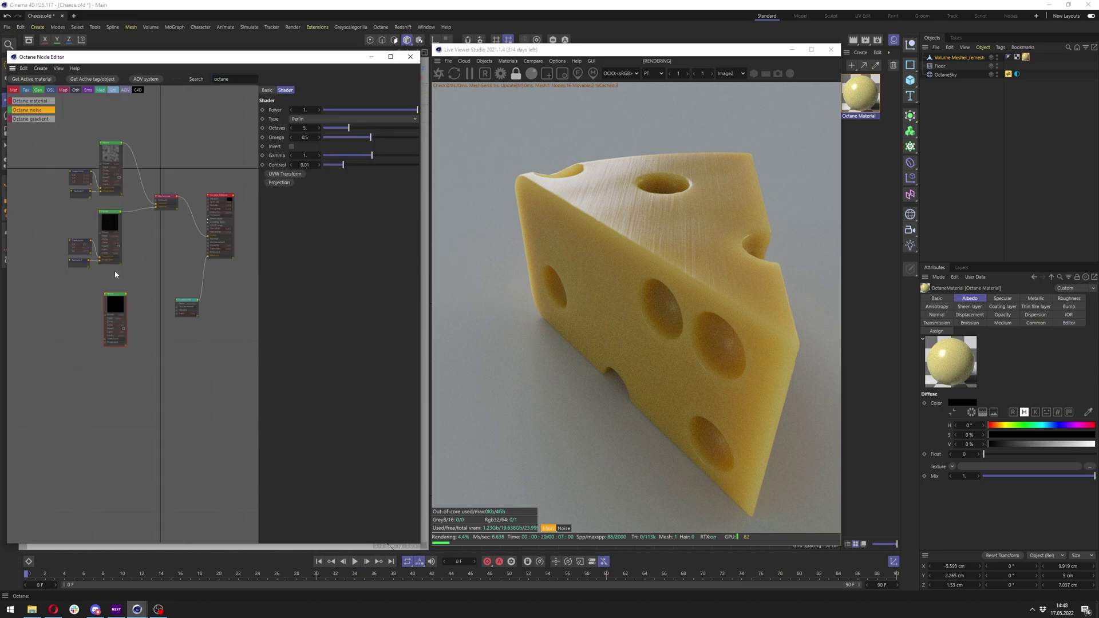
Step: Select the three Noise nodes with their transform and projection nodes and move them further from the Mix texture
middle_drag(115, 270, 156, 283)
drag(117, 163, 175, 304)
drag(155, 305, 85, 304)
scroll(86, 306, up, 3)
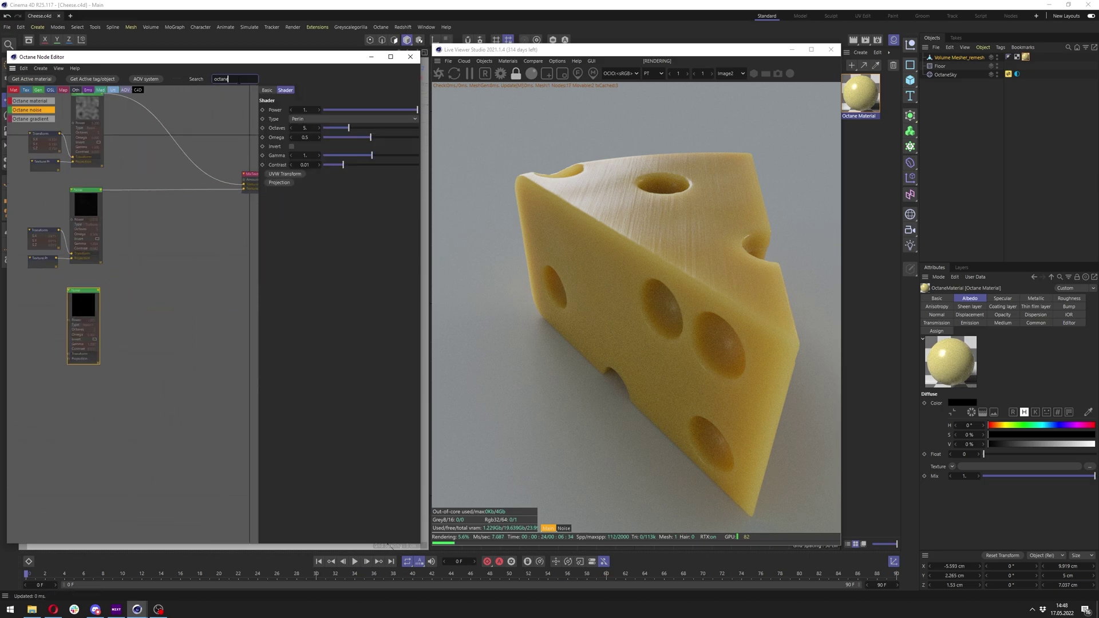
Step: Add a second Mix texture that blends the first Mix with the third Noise and connect it to the material's bump
drag(239, 81, 167, 81)
text(mix)
drag(30, 117, 158, 280)
middle_drag(232, 203, 172, 191)
drag(196, 161, 105, 177)
drag(108, 253, 182, 200)
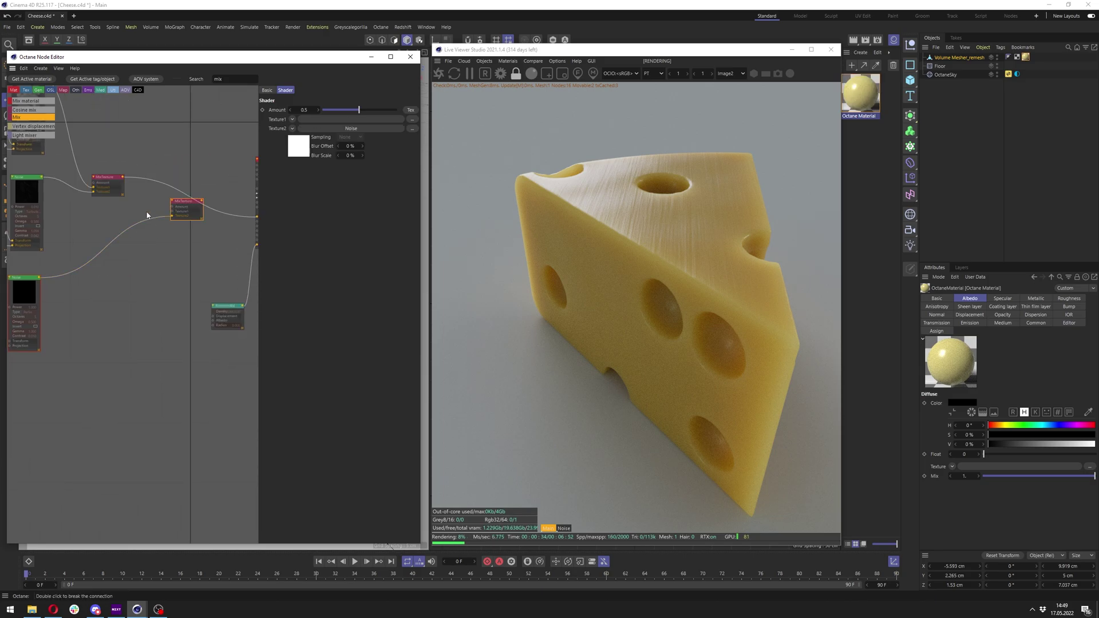
drag(124, 182, 122, 178)
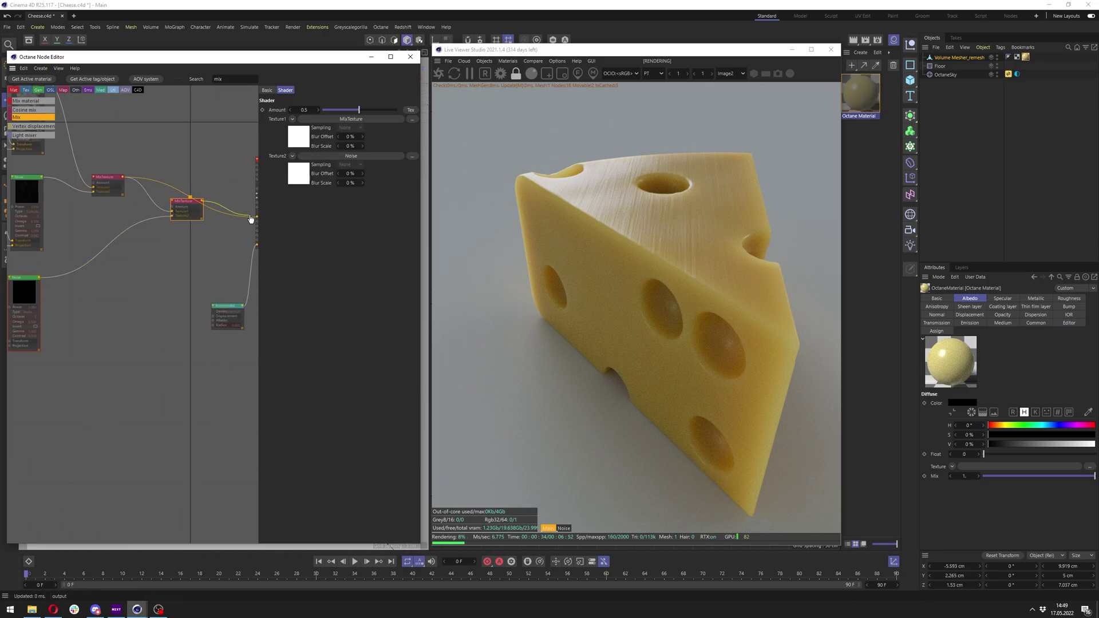
Step: Solo the third Noise and give it its own texture projection and UVW transform nodes, arranging them beside it
middle_drag(223, 218, 279, 205)
right_click(95, 266)
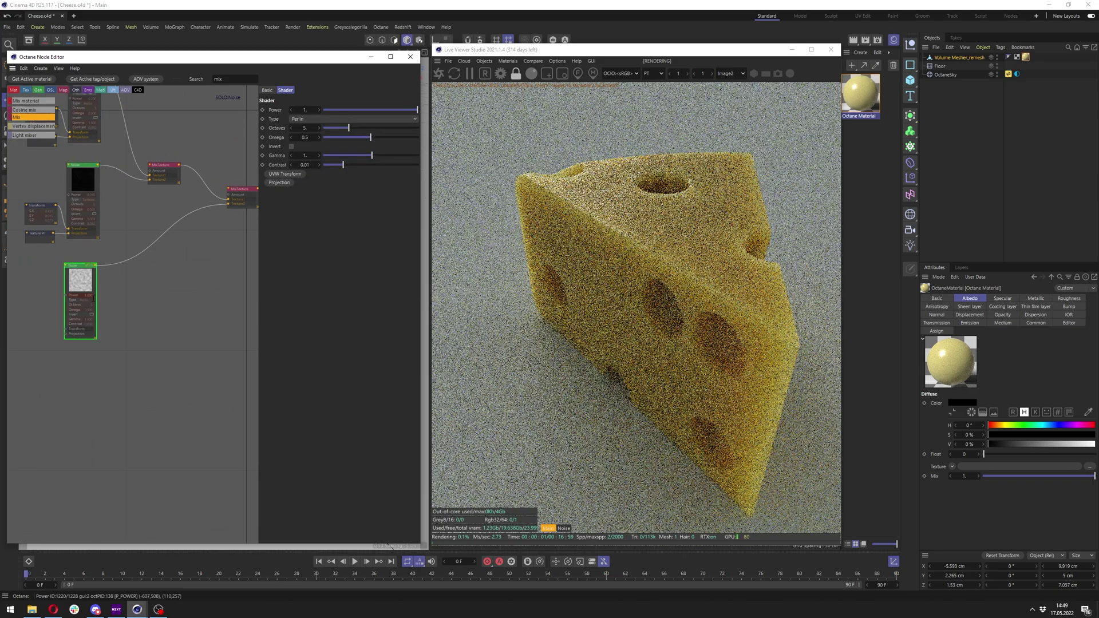
click(279, 182)
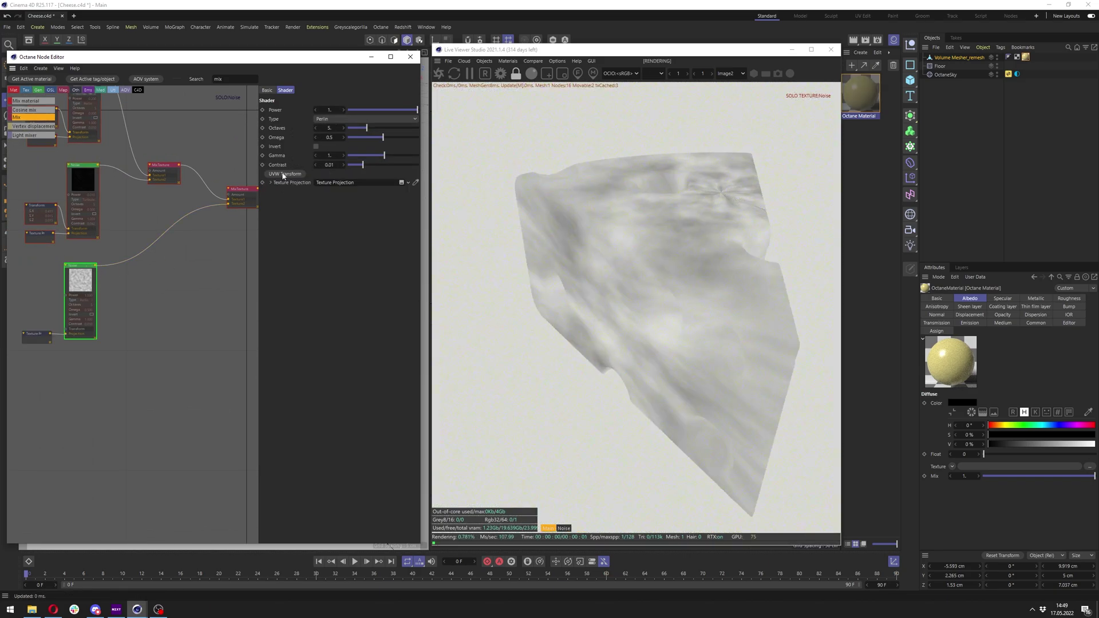
click(285, 174)
middle_drag(51, 335, 138, 304)
drag(133, 303, 128, 274)
Step: Set the third Noise's texture projection to Box
click(116, 303)
click(339, 110)
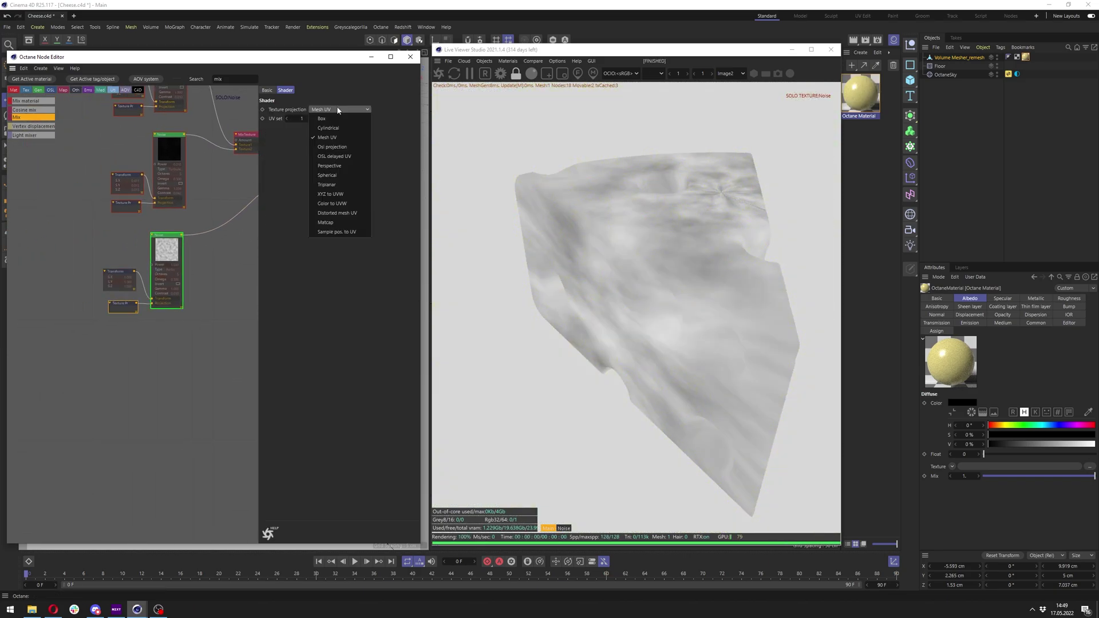
click(329, 119)
Step: Scale the third Noise's UVW transform uniformly down to about 0.023 and set its noise type to Chips
click(123, 274)
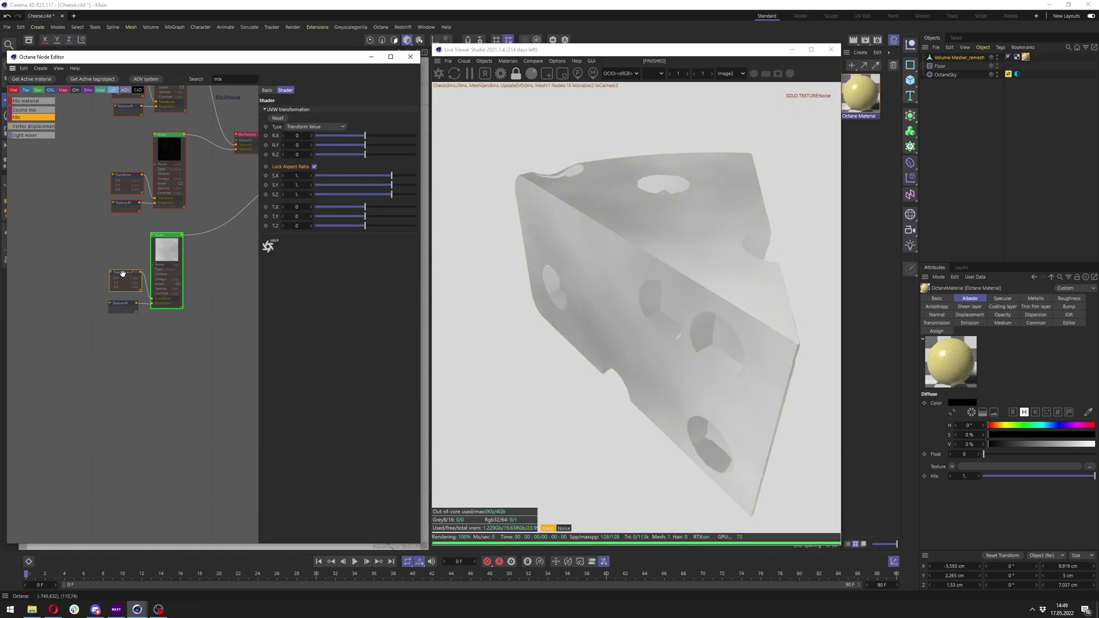
drag(368, 183, 351, 184)
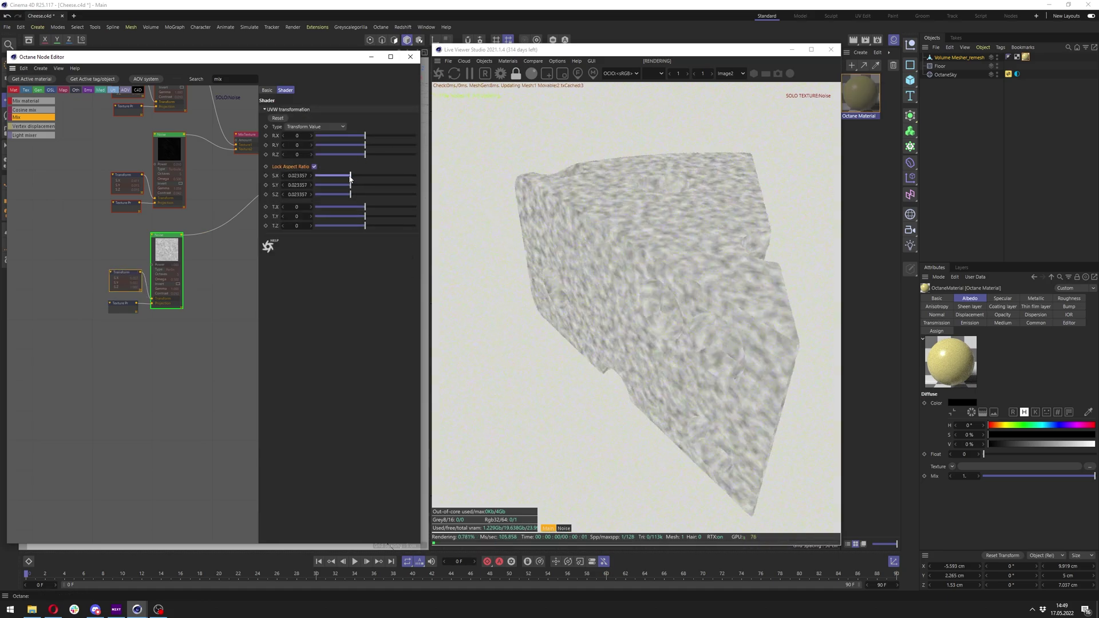
click(152, 269)
click(343, 119)
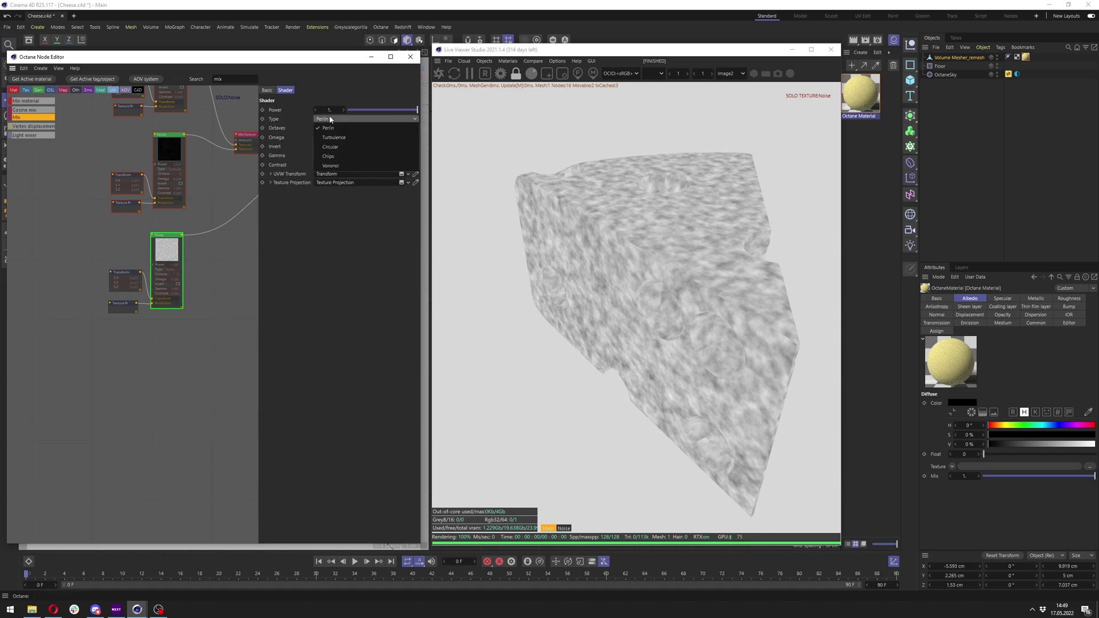
click(336, 155)
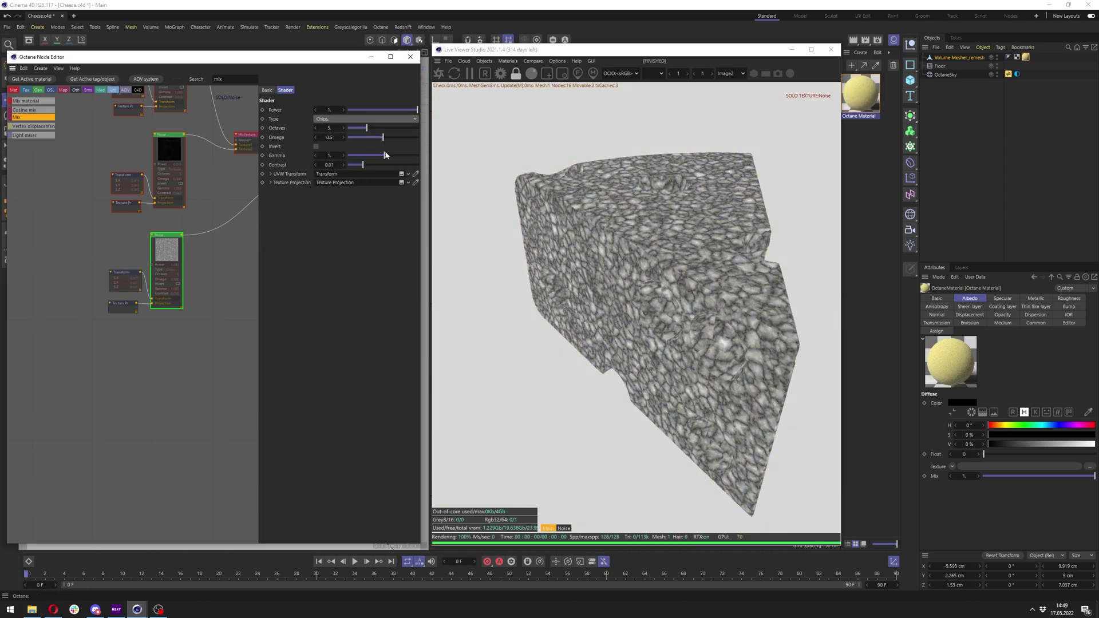
Step: Set the third Noise's contrast to about 750 and its gamma to about 0.25
drag(385, 155, 415, 166)
drag(370, 155, 431, 169)
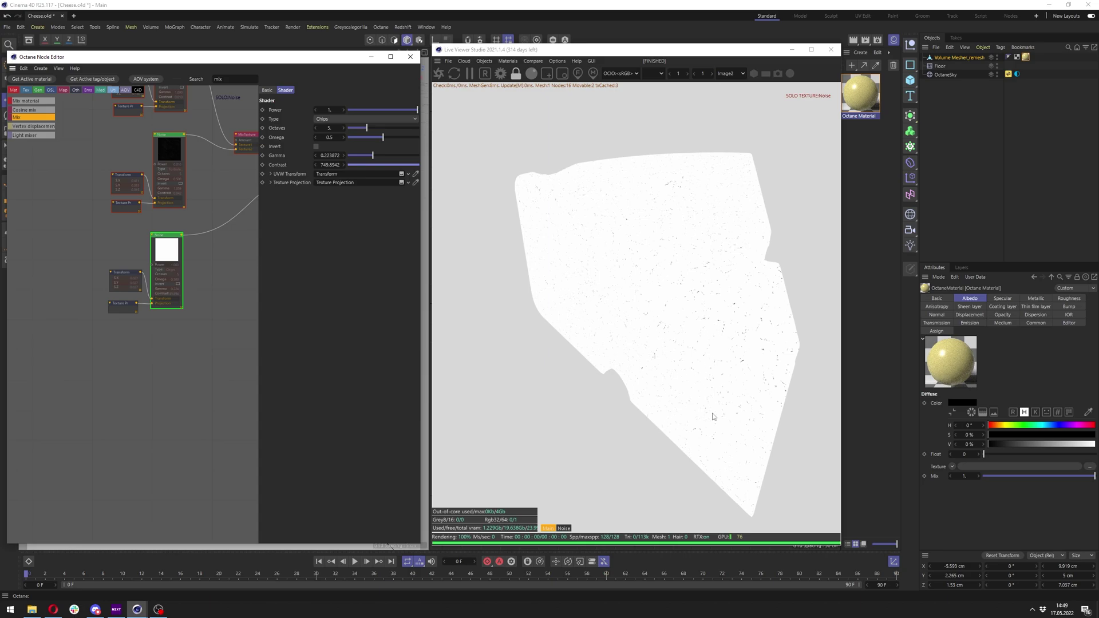
mouse_move(372, 155)
mouse_down()
mouse_move(382, 156)
mouse_move(373, 157)
mouse_up()
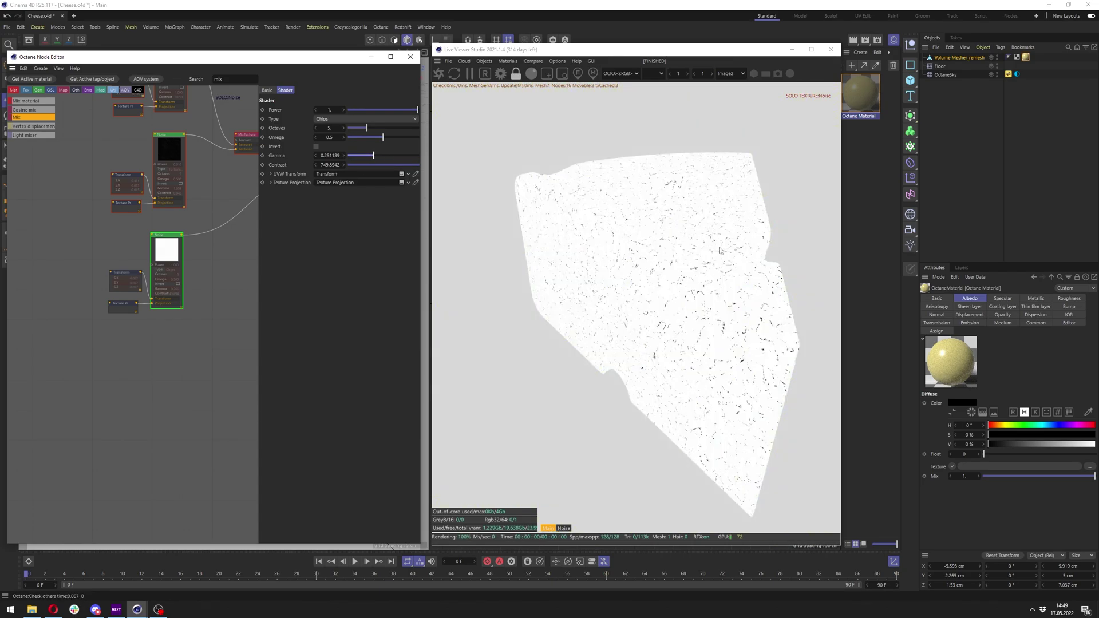
Step: Scale the third Noise's UVW transform uniformly to about 0.064 and set the noise's omega to 1
drag(166, 248, 120, 272)
drag(360, 177, 363, 176)
click(171, 250)
drag(383, 137, 423, 141)
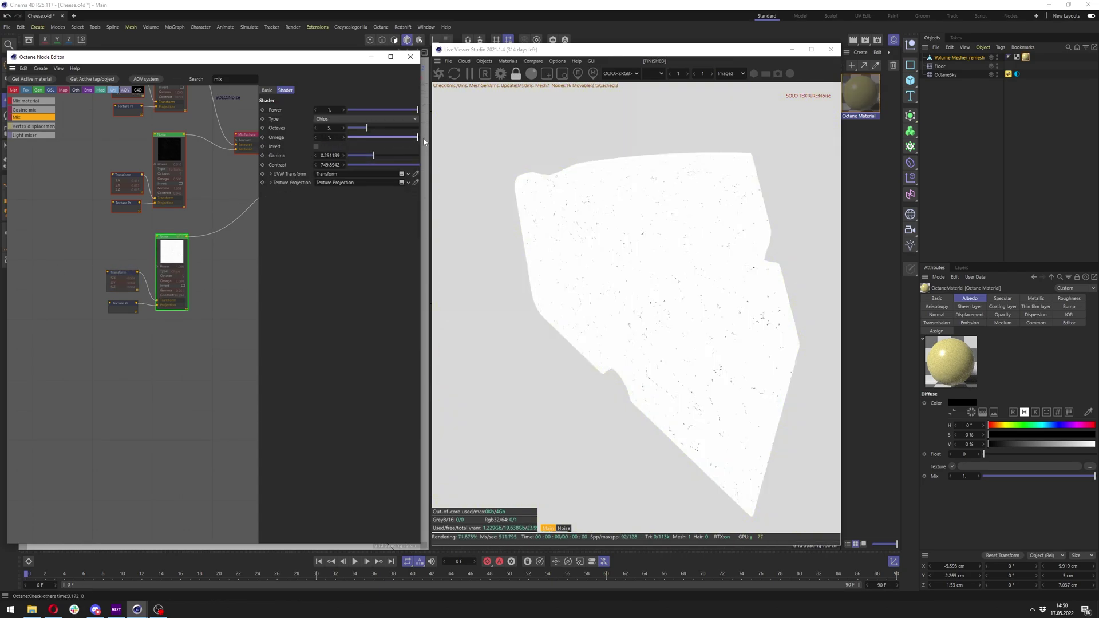
Step: Change the third Noise's type to Circular and set its gamma to about 1.06
middle_drag(201, 208, 160, 191)
click(125, 265)
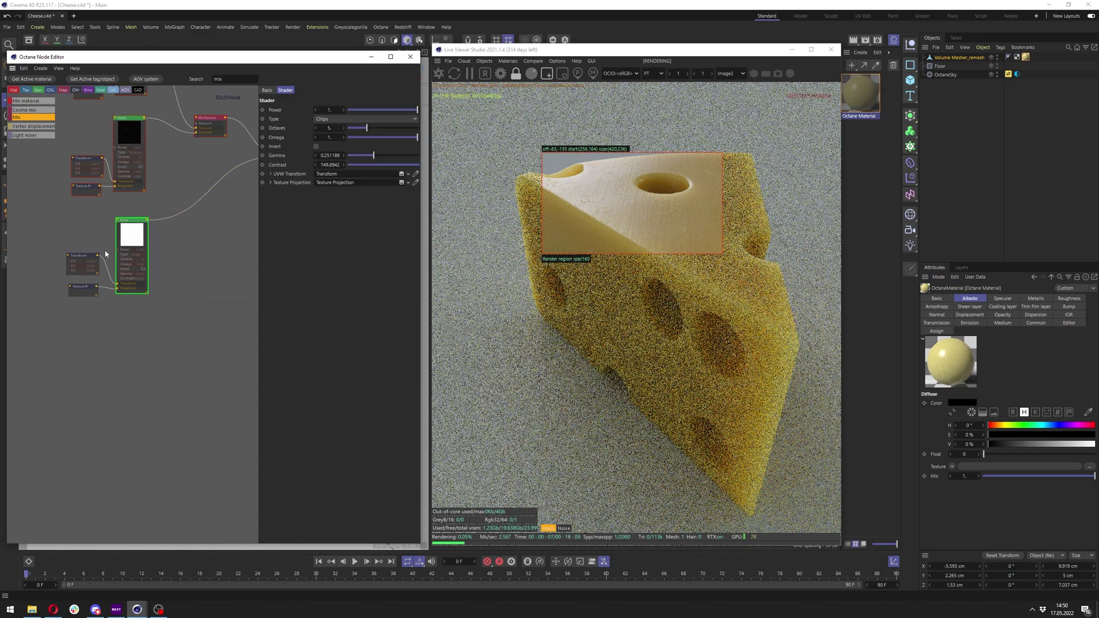
click(367, 129)
click(367, 119)
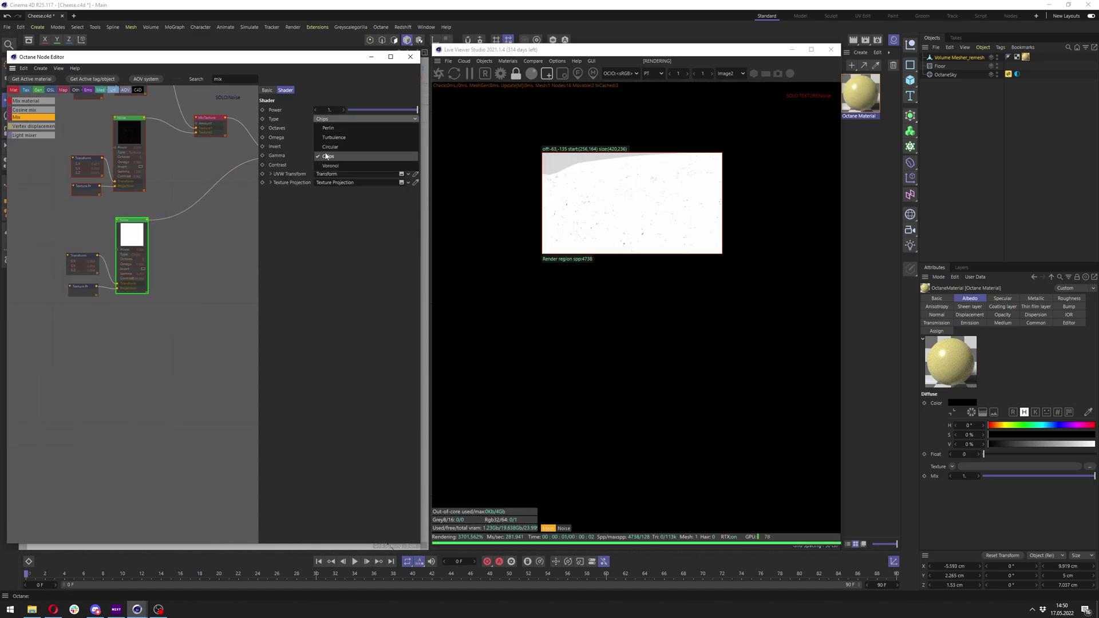
click(357, 157)
drag(373, 155, 384, 155)
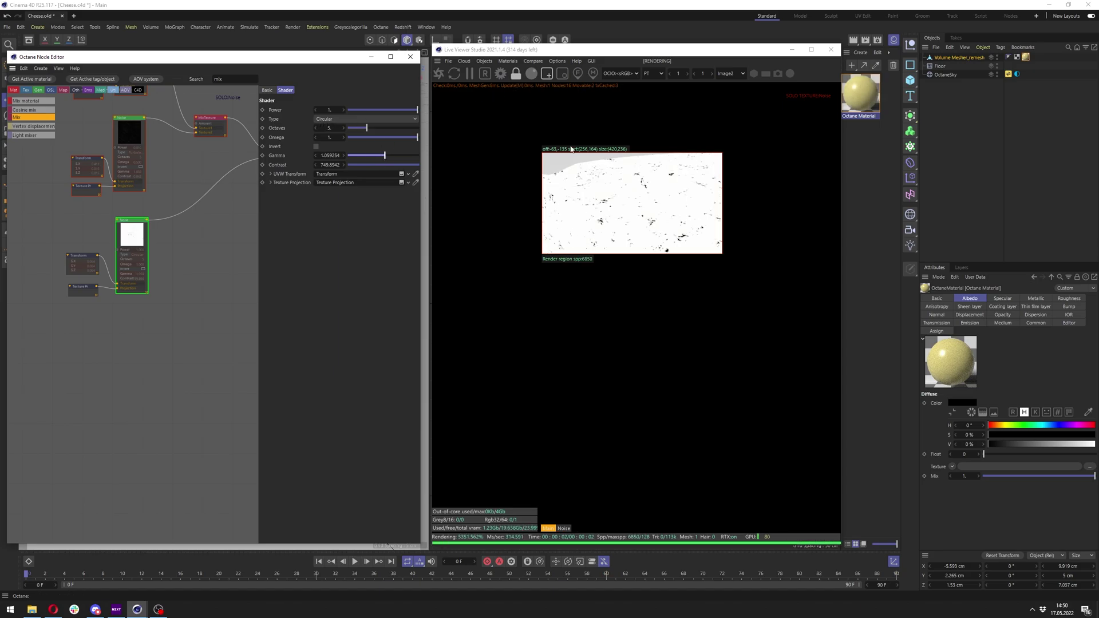
Step: Return from the soloed Noise to the full material and limit rendering to a region over the cheese's top face
click(545, 74)
click(546, 73)
drag(558, 159, 659, 243)
middle_drag(125, 231, 81, 234)
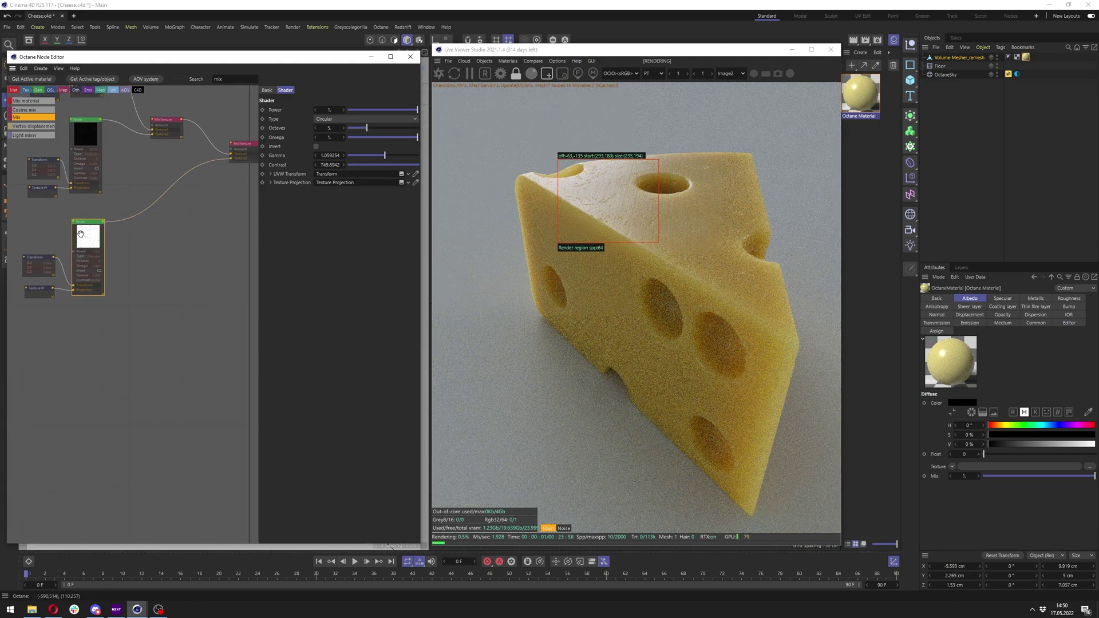
Step: Set the third Noise's omega to about 0.58 and gamma to about 0.89, trying Invert and switching it off again
drag(387, 156, 386, 155)
click(365, 138)
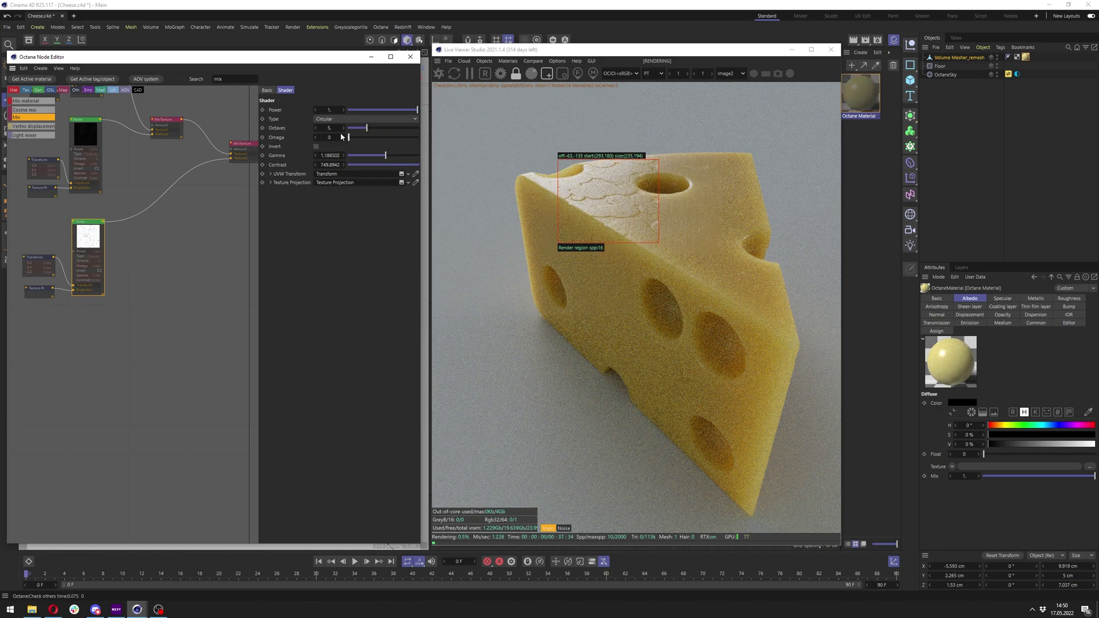
click(316, 146)
click(388, 137)
click(383, 155)
click(316, 146)
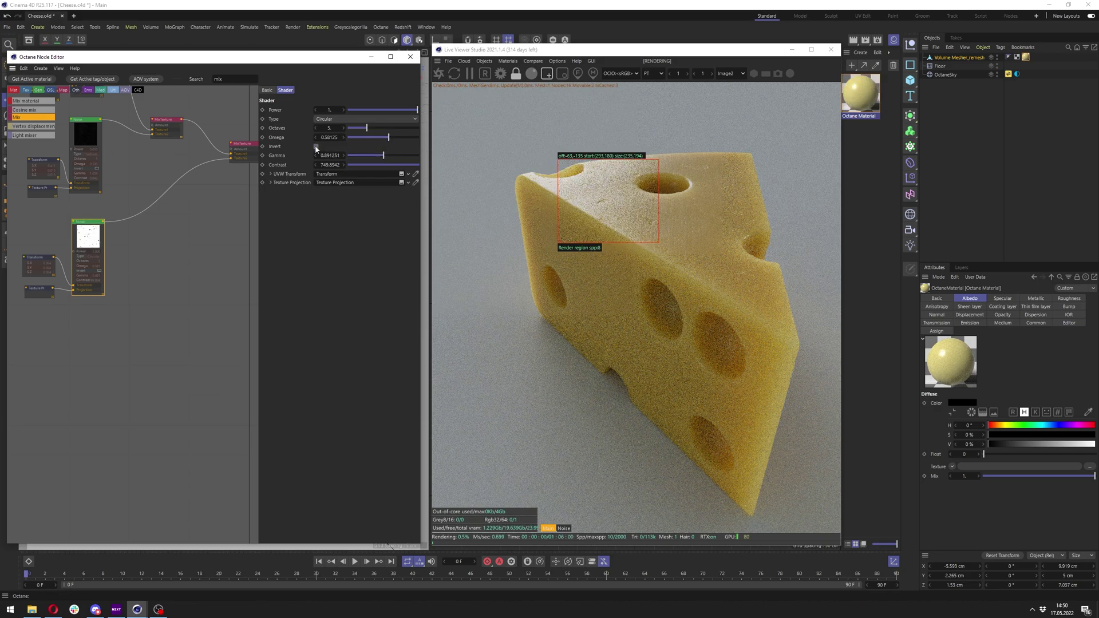
Step: Preview the bump in render regions around the cheese's top hole and set the third Noise's contrast to 500
mouse_move(620, 186)
mouse_down()
mouse_move(774, 320)
mouse_move(664, 136)
mouse_up()
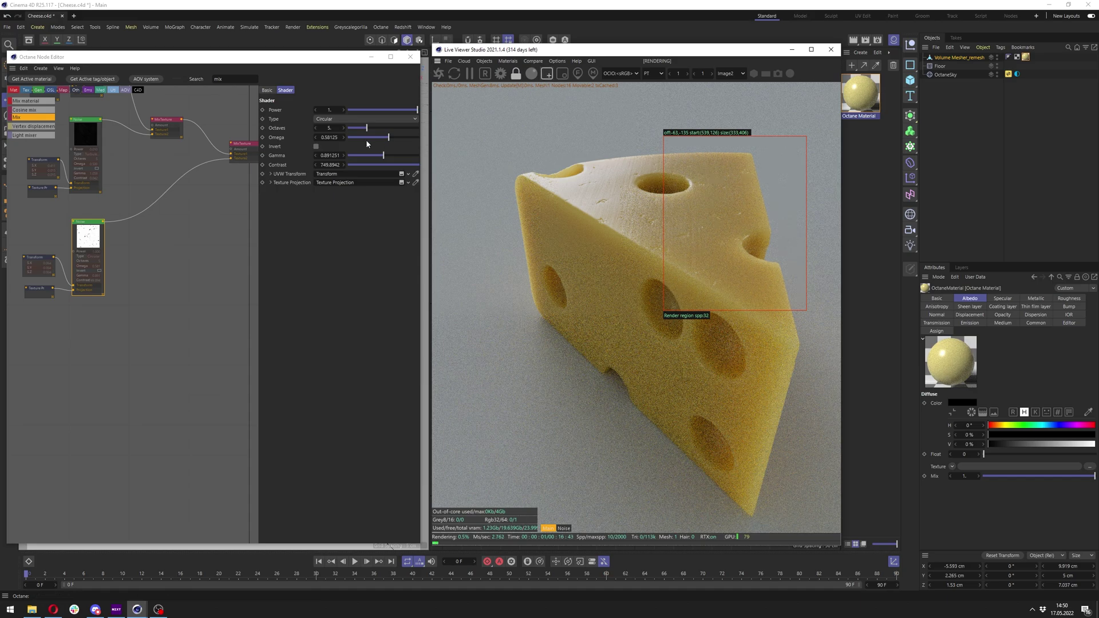
drag(592, 135, 685, 255)
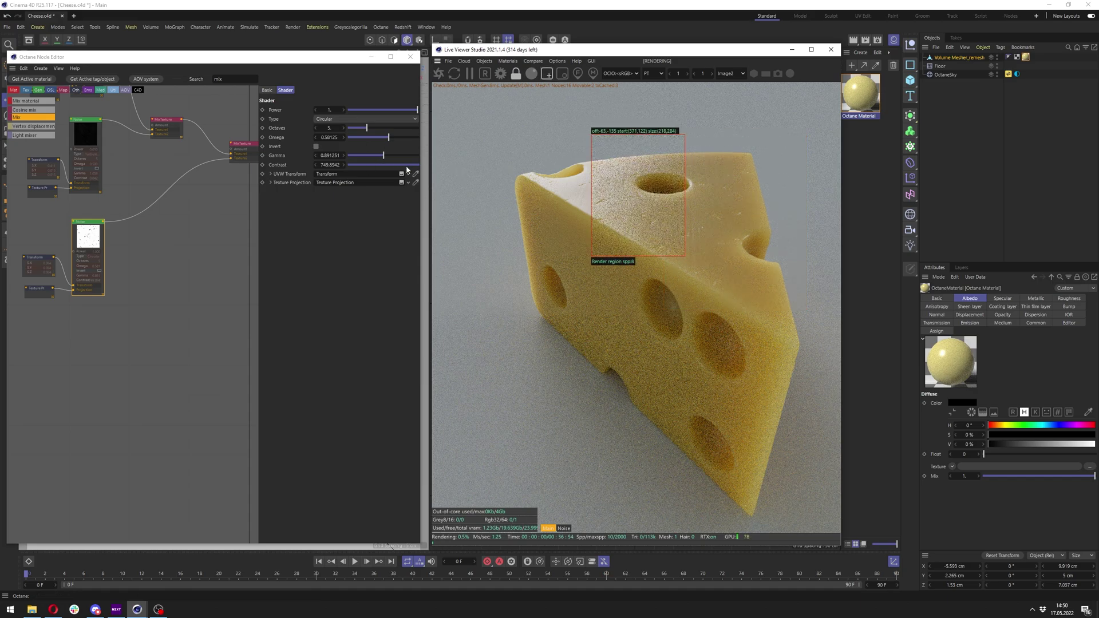
drag(417, 165, 410, 167)
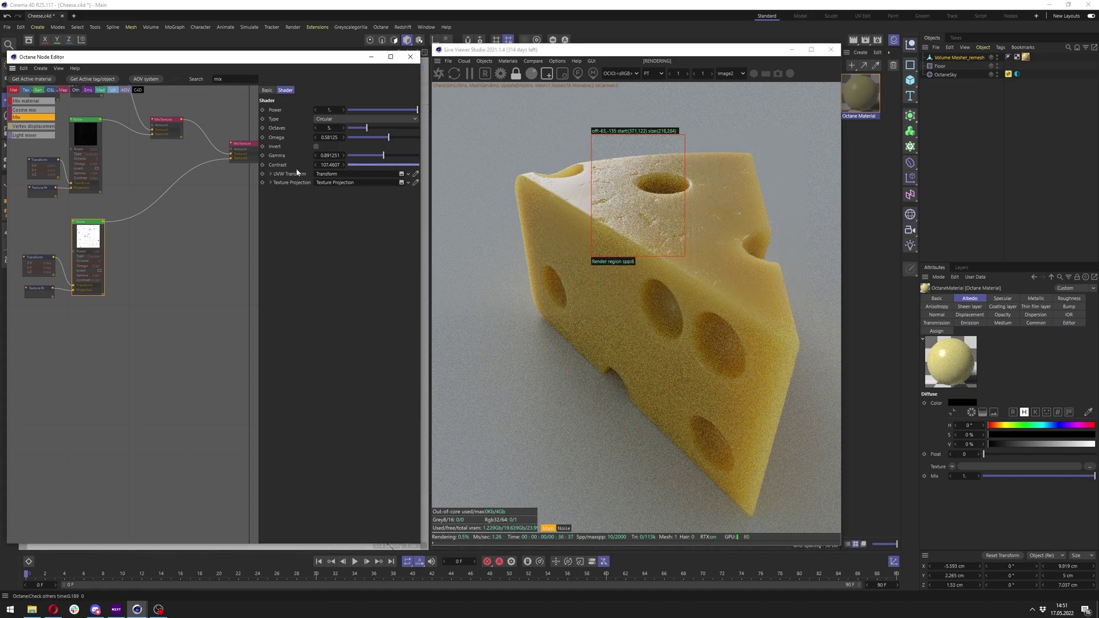
drag(328, 164, 334, 165)
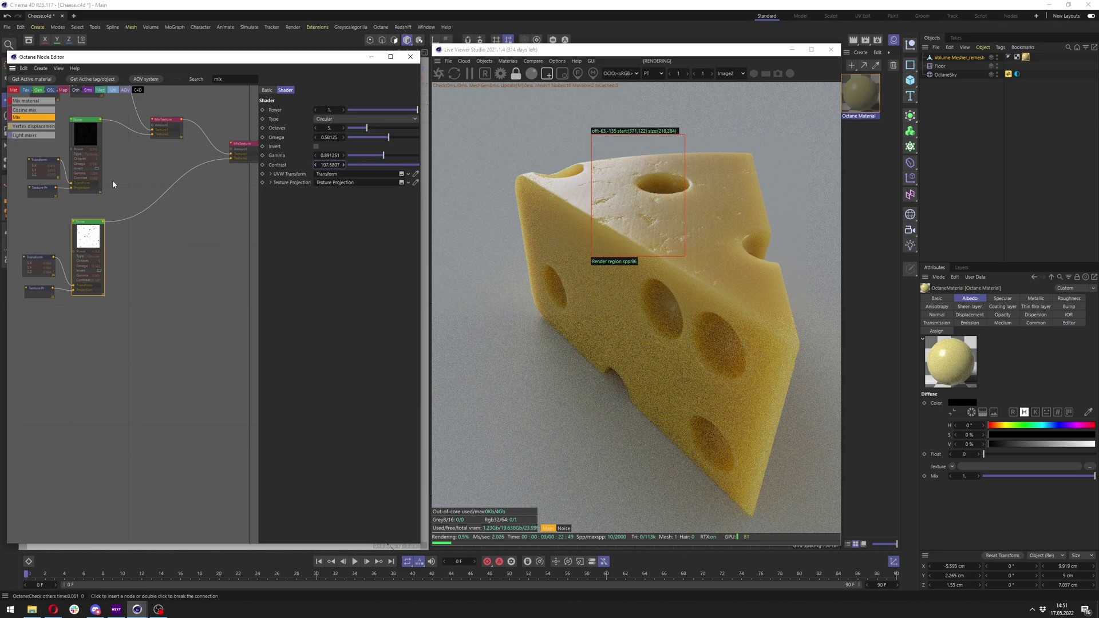
click(335, 164)
text(500.)
key(Return)
Step: Set the third Noise's power to about 0.26 and check the bump in several render regions on the cheese
drag(534, 153, 690, 253)
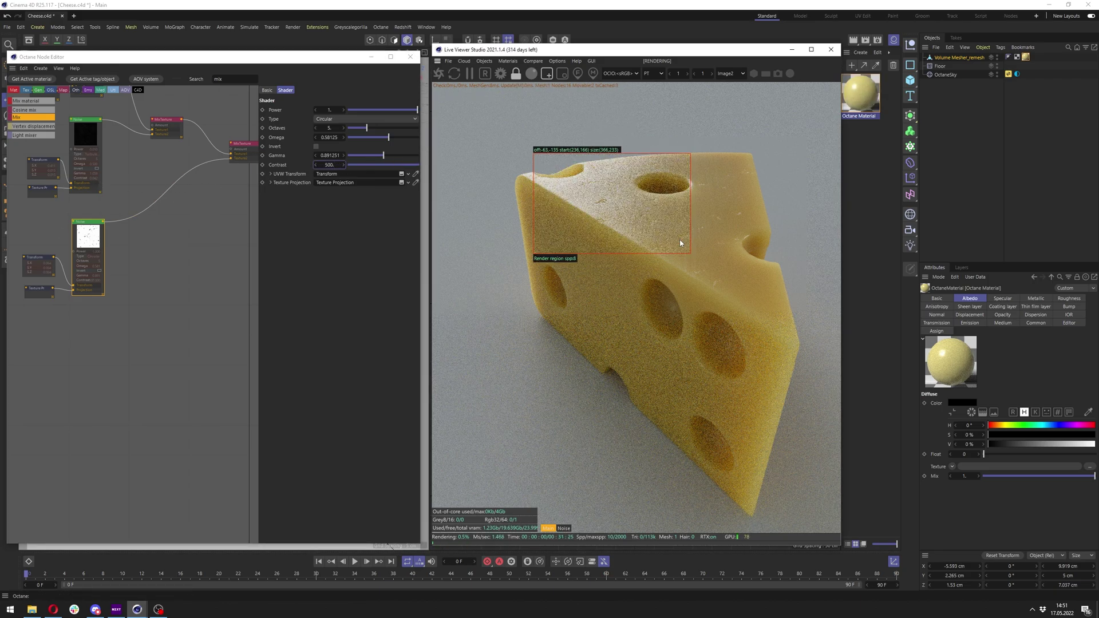
click(368, 110)
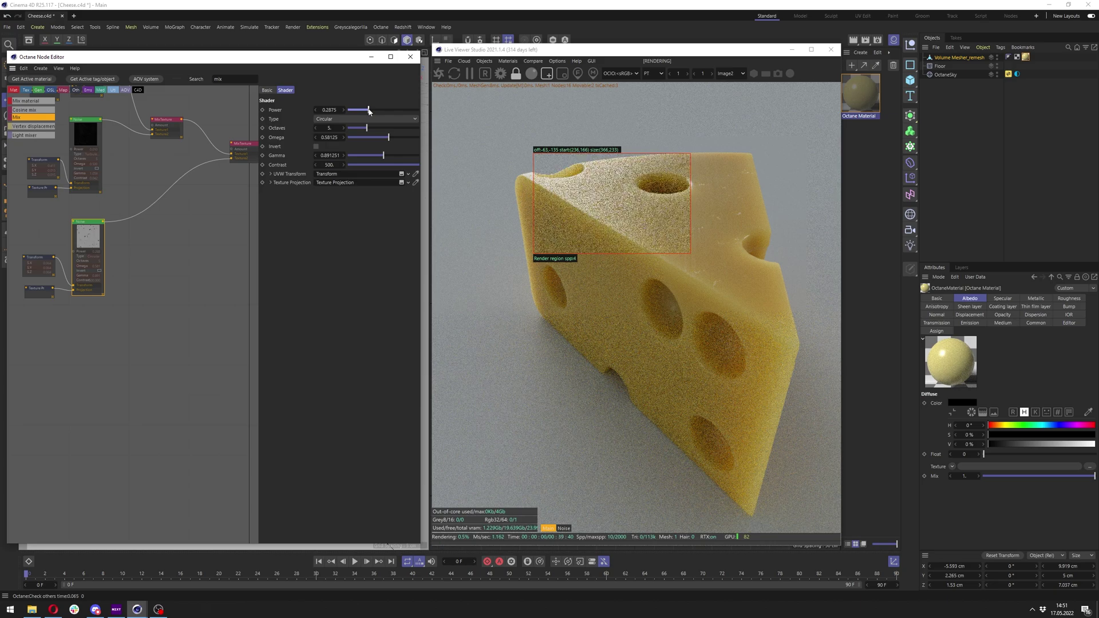
click(366, 109)
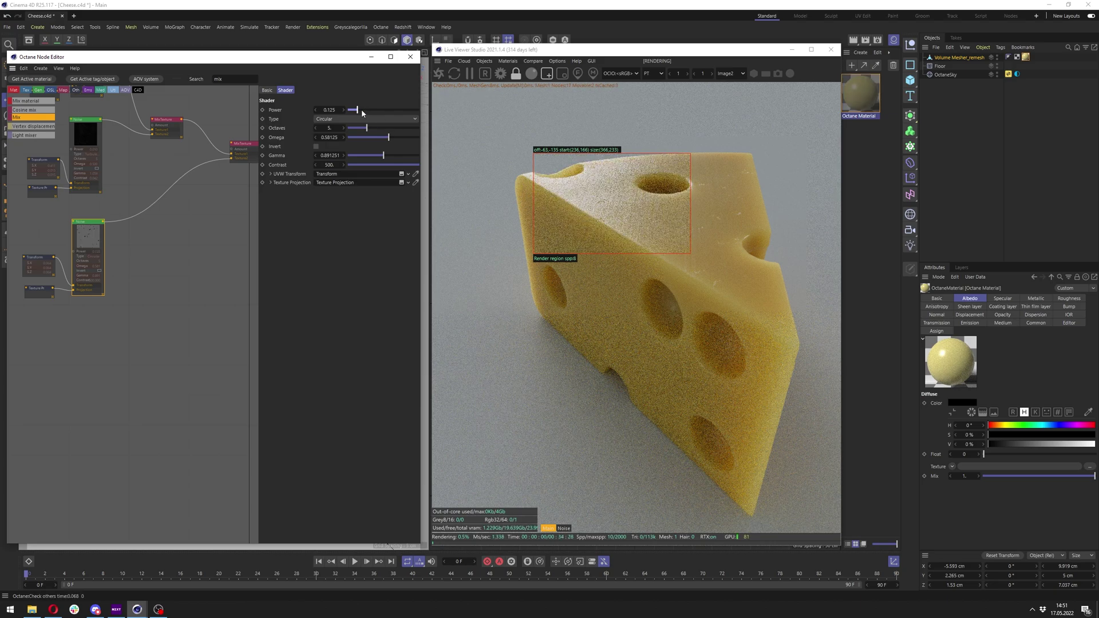
drag(667, 163, 749, 227)
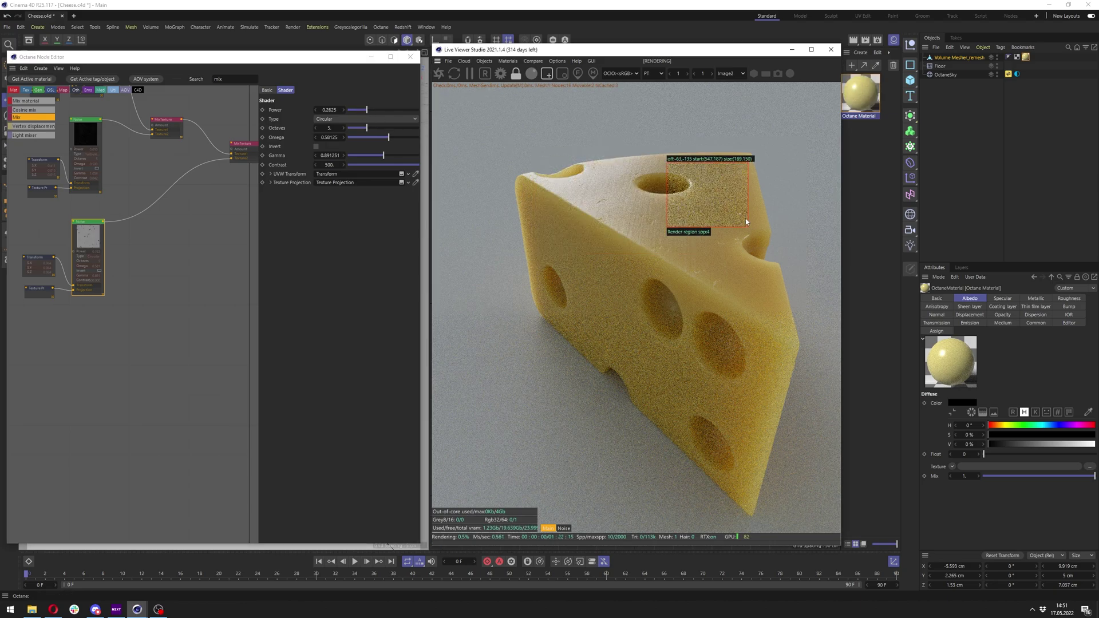
drag(662, 229, 757, 317)
drag(697, 158, 782, 253)
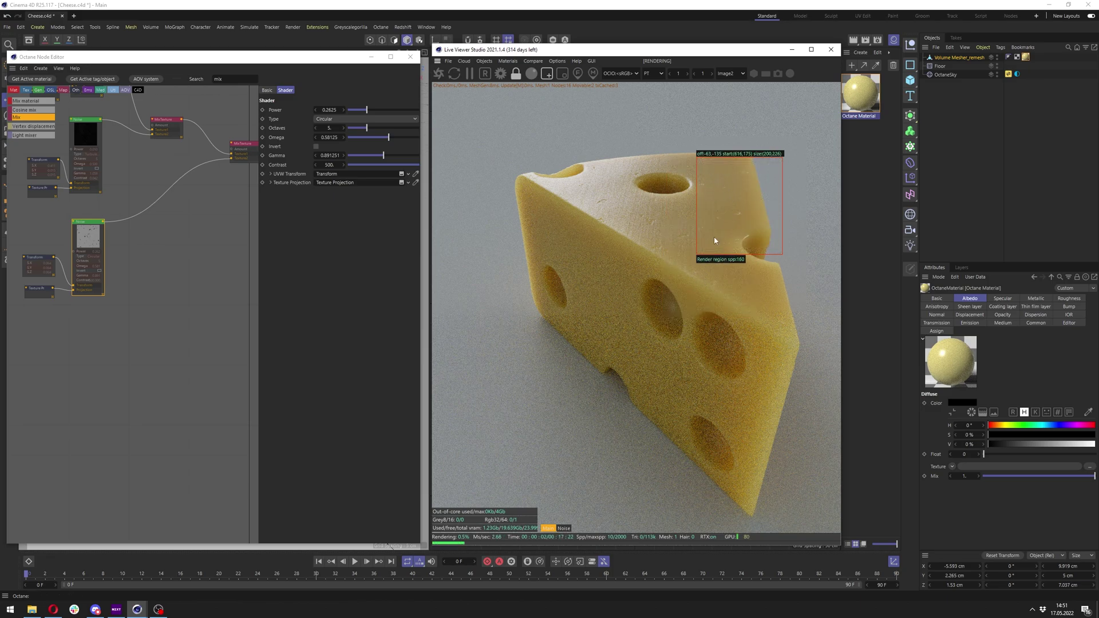
Step: Turn off the render region and set the power of the second Noise, the Turbulence one, to 0.02
click(548, 78)
scroll(210, 209, up, 4)
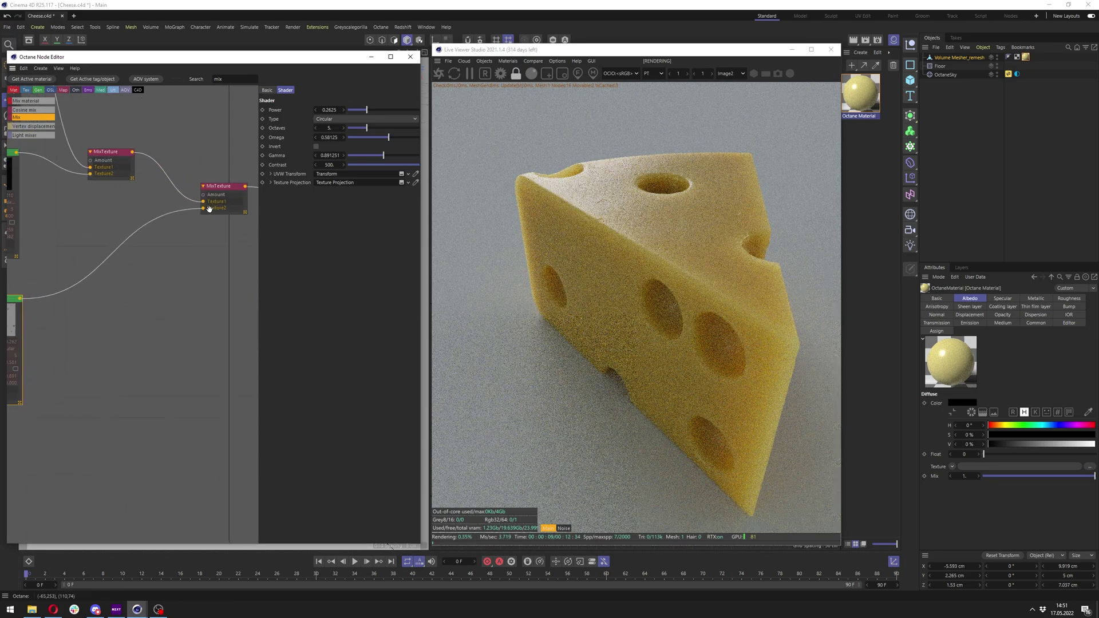
click(234, 201)
middle_drag(50, 165, 175, 201)
click(171, 193)
click(71, 198)
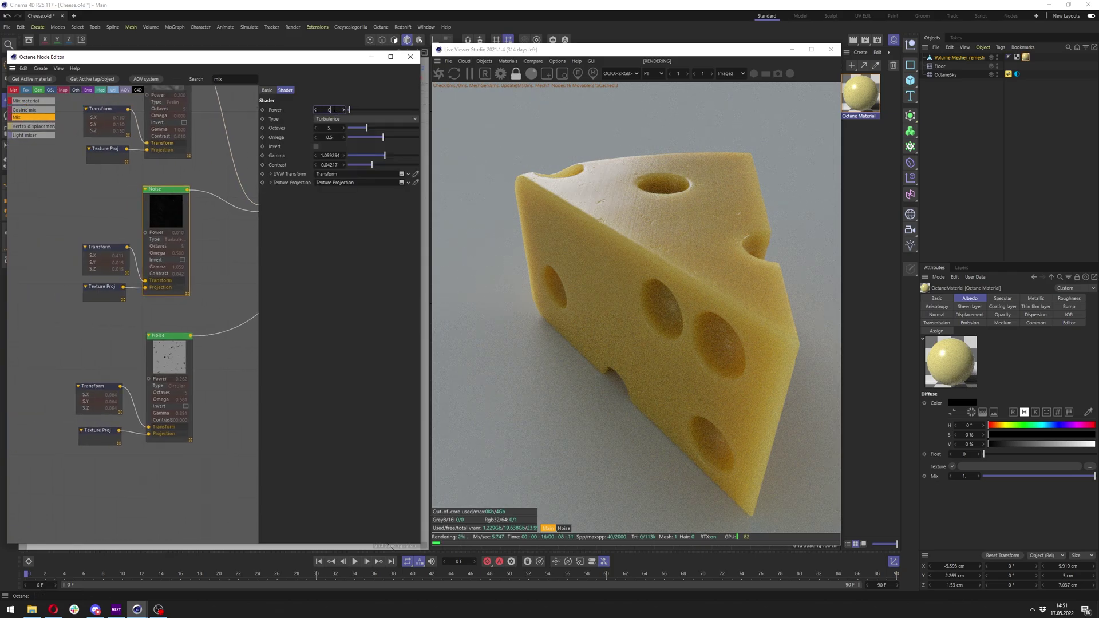
text(2)
key(Return)
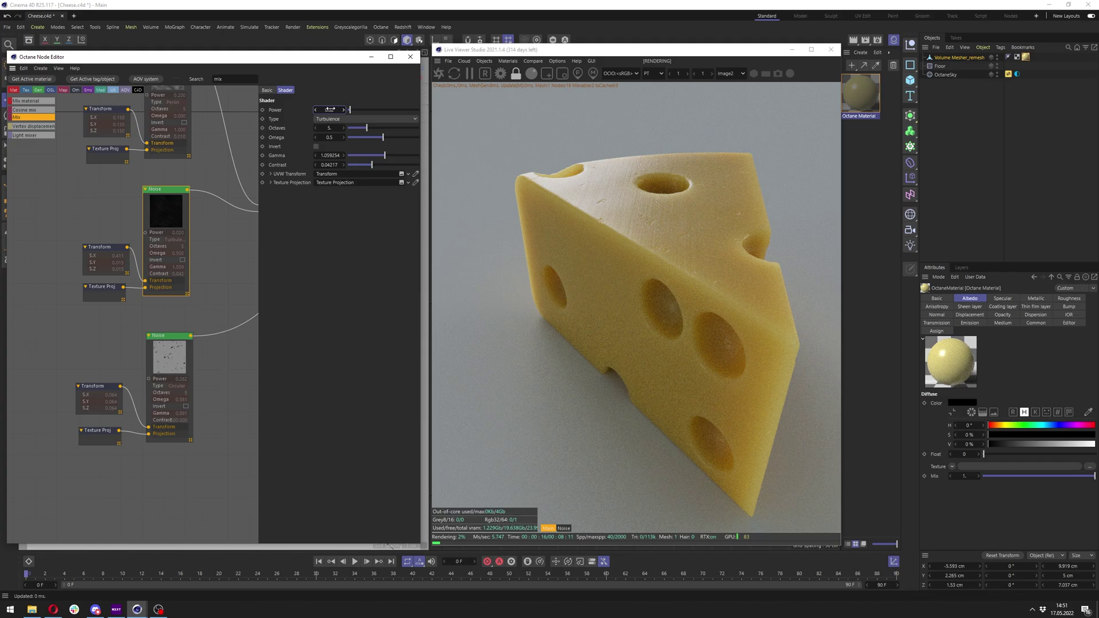
Step: Orbit the viewport around the cheese to frame its holed side from a lower angle, then bring back and enlarge the node editor
click(110, 252)
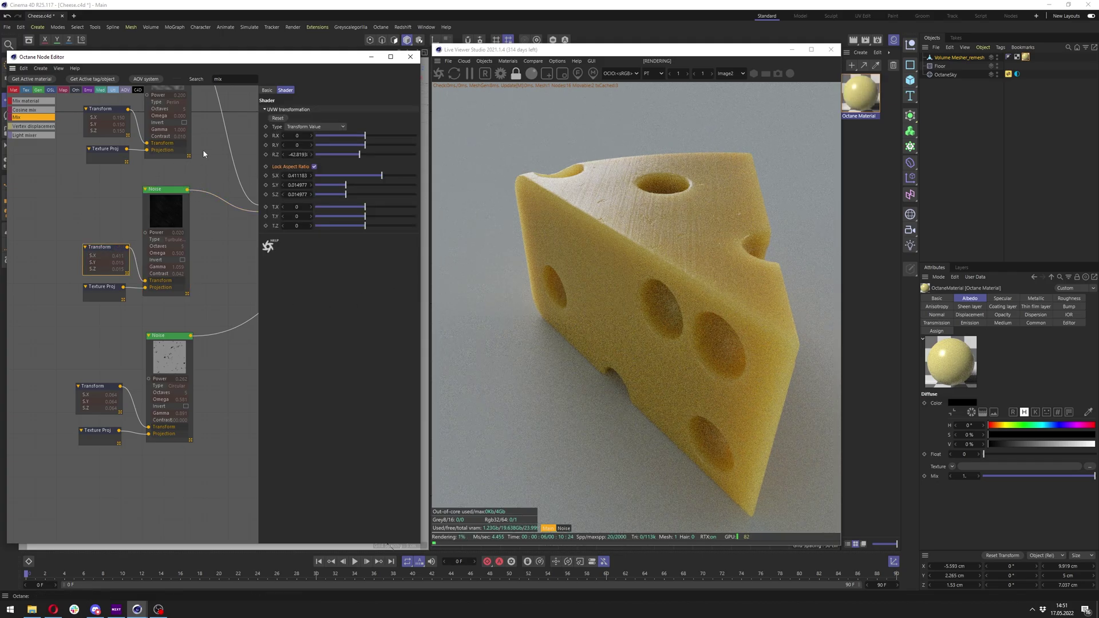
middle_drag(203, 150, 154, 301)
click(153, 297)
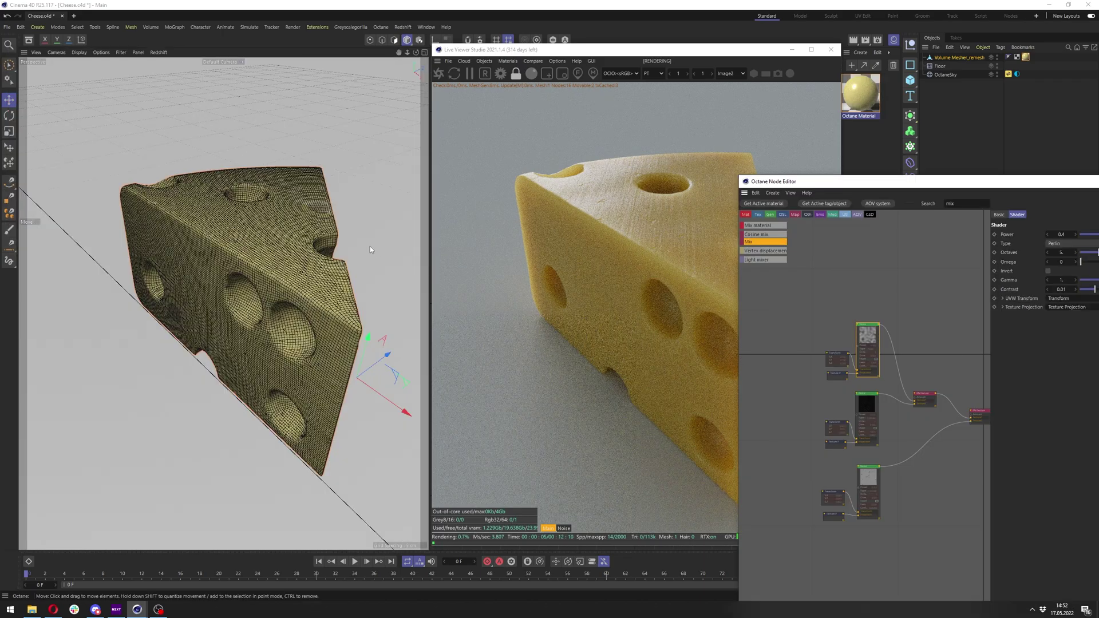
alt+drag(369, 246, 395, 238)
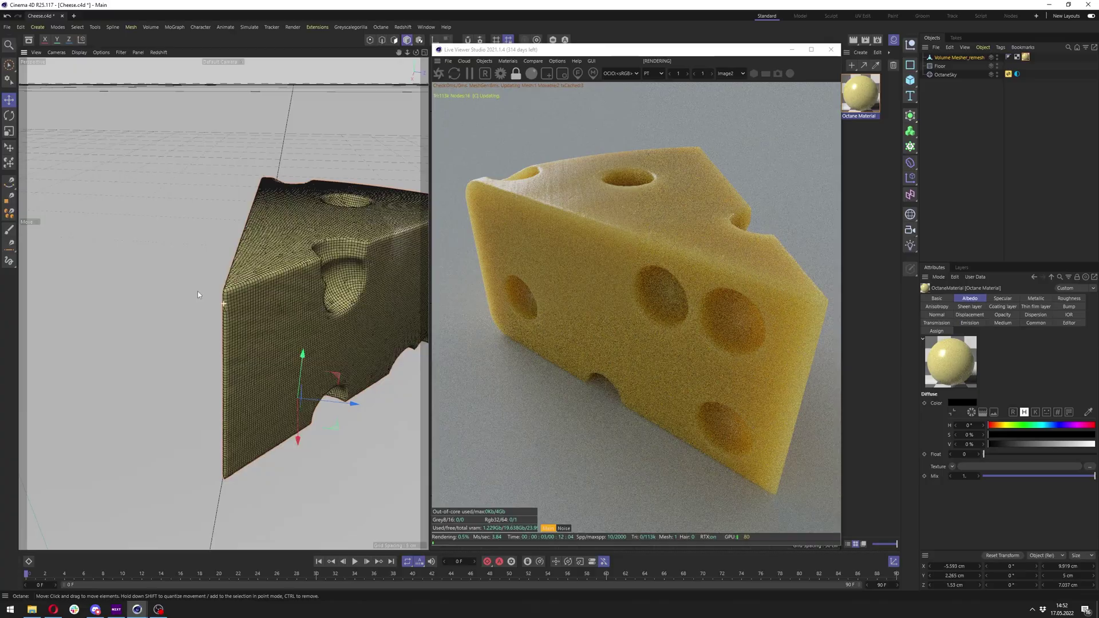
alt+drag(198, 291, 250, 105)
click(137, 610)
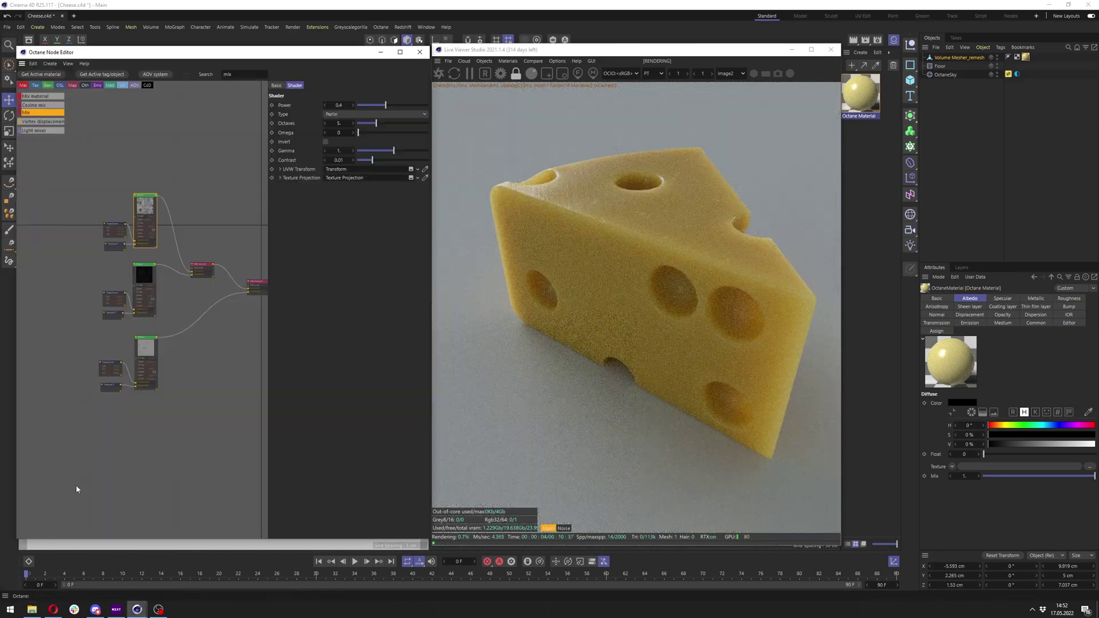
drag(56, 540, 56, 572)
Step: Solo the second Mix texture, which combines all three noises, in the Live Viewer
scroll(183, 317, up, 3)
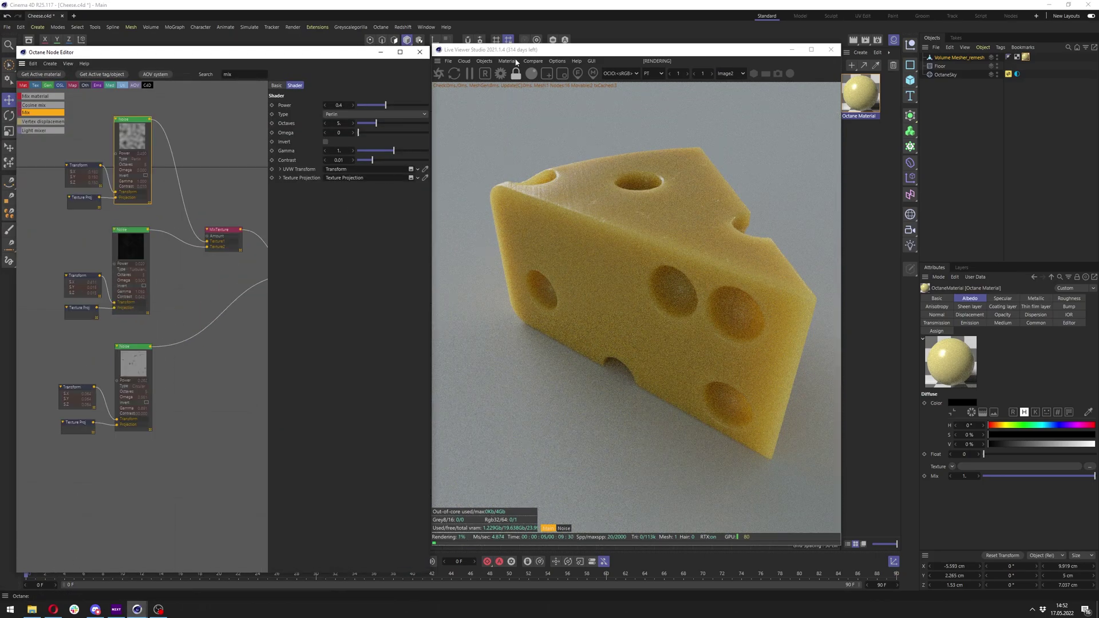
right_click(213, 254)
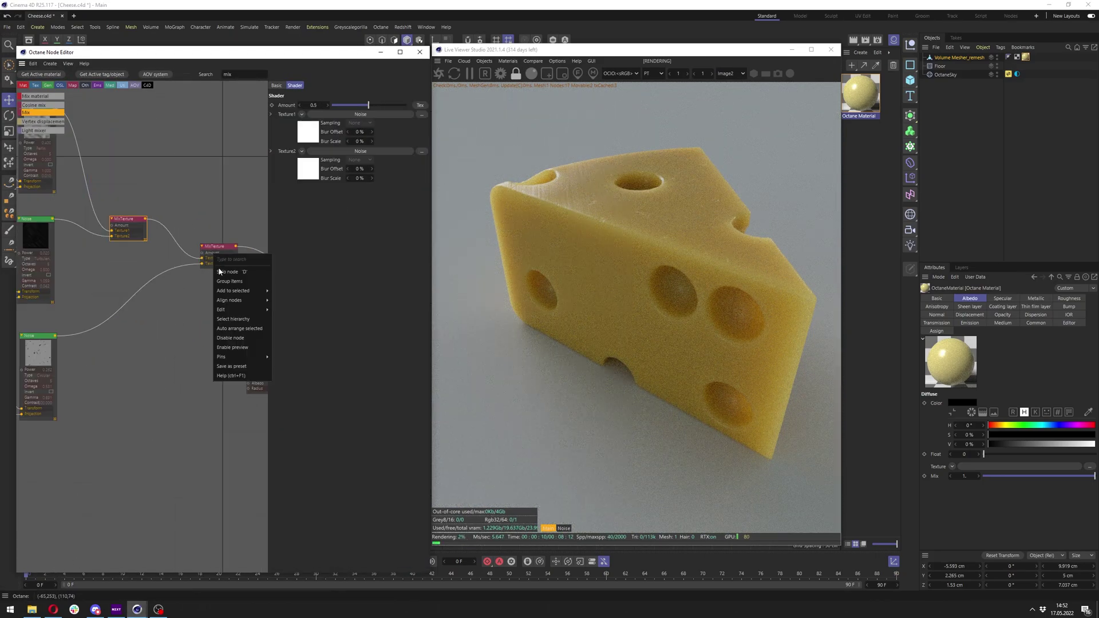
click(232, 273)
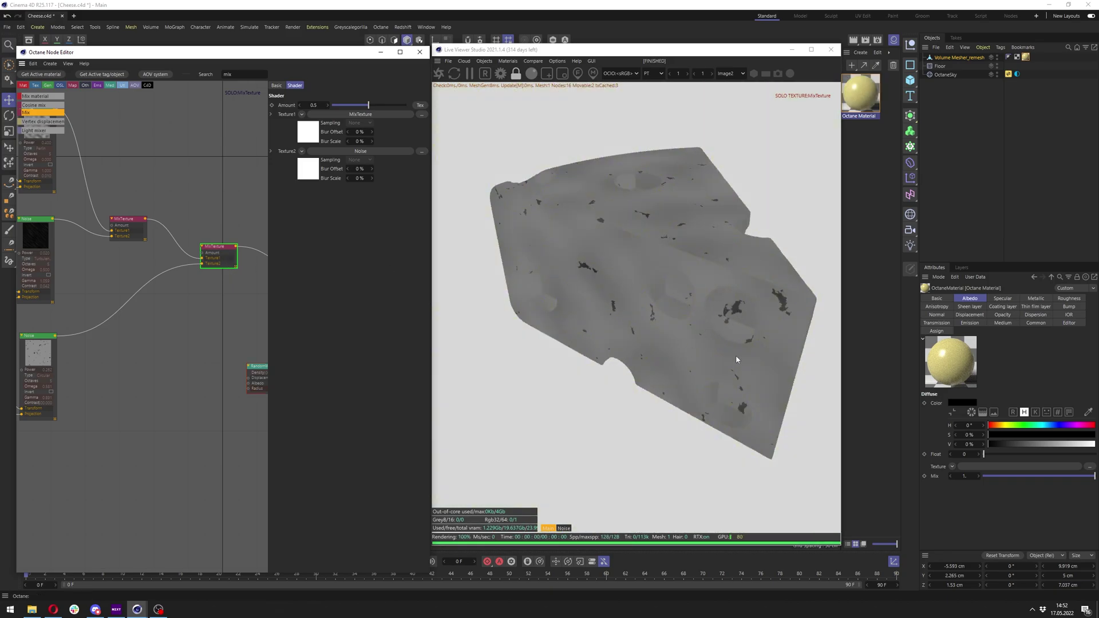
Step: Add a Curvature node and insert a Multiply node between the second Mix texture and the material's bump
middle_drag(181, 233, 107, 213)
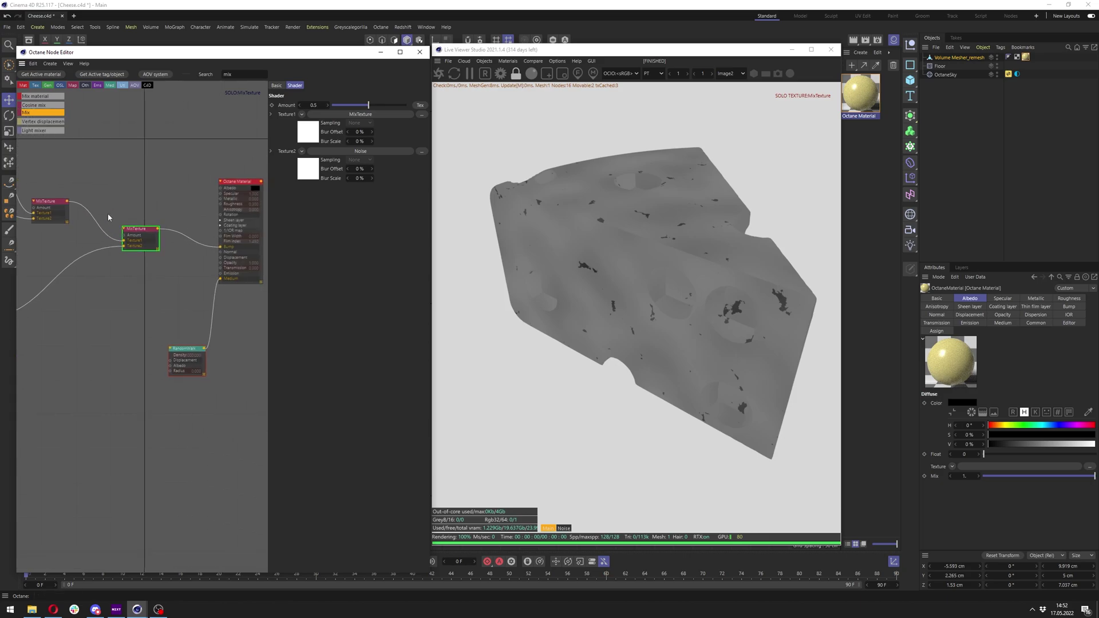
text(cur)
drag(235, 75, 173, 75)
key(Return)
text(mu)
key(Return)
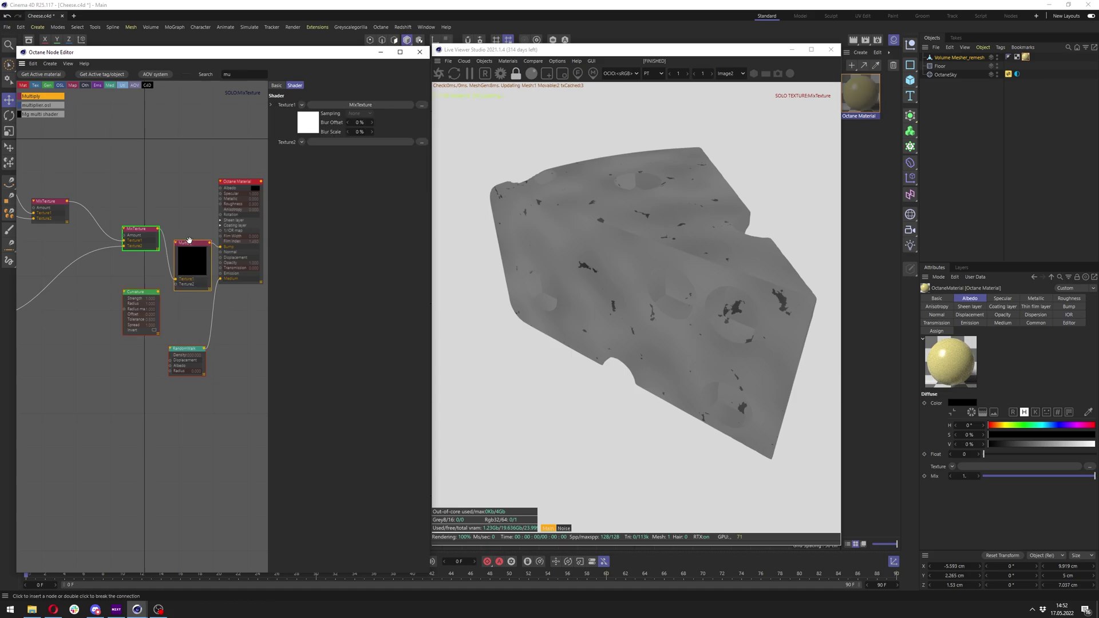
Step: Connect the Curvature to the Multiply's second texture, tidy the nodes and solo the Multiply
drag(139, 229, 165, 216)
drag(145, 293, 160, 259)
right_click(175, 232)
click(190, 250)
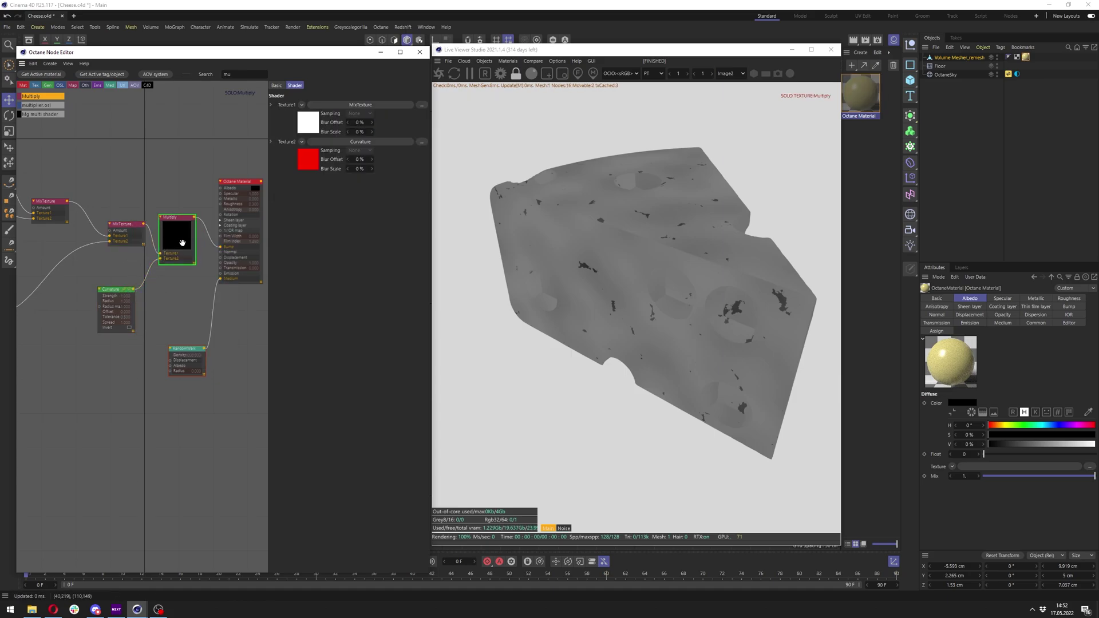
Step: Move the Curvature node aside and insert an Invert node between it and the Multiply's second texture
click(114, 291)
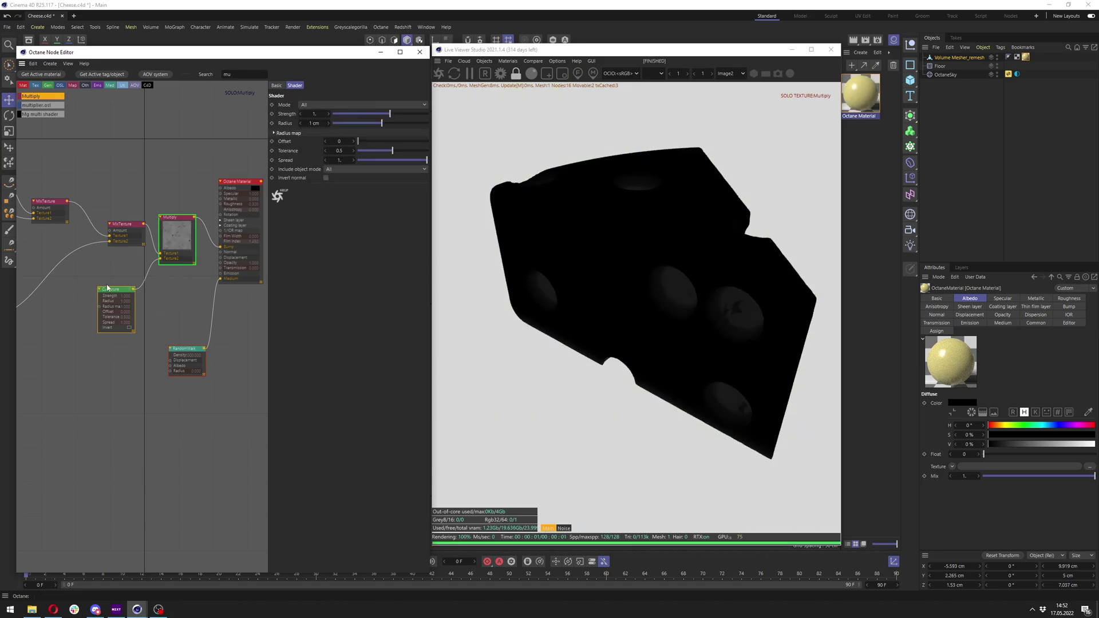
drag(112, 292, 81, 318)
key(BackSpace)
key(BackSpace)
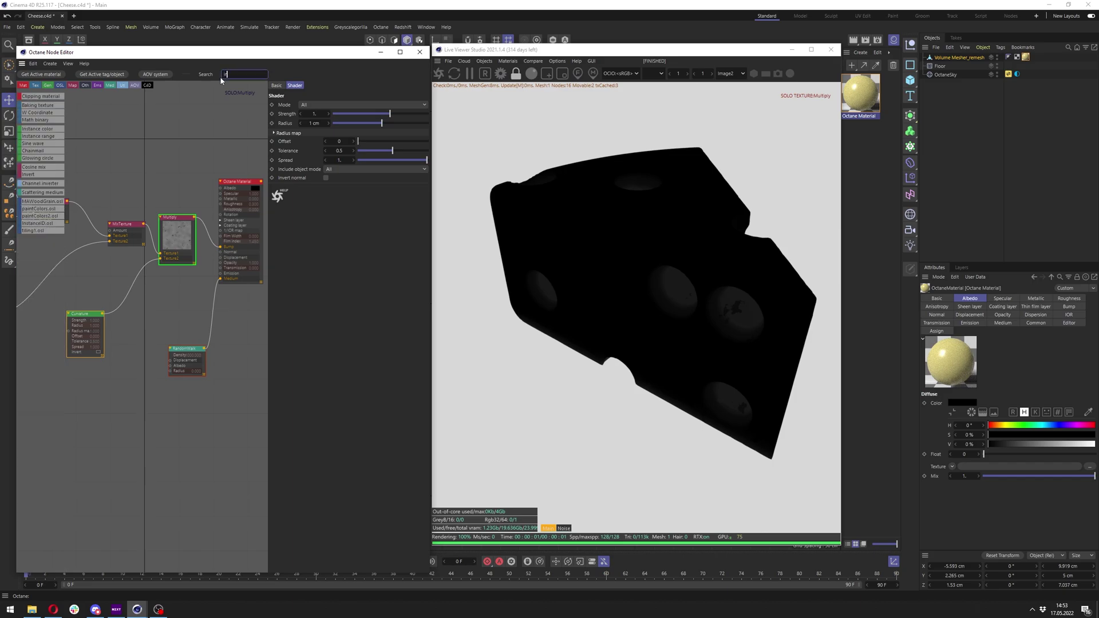
text(inv)
drag(133, 309, 132, 289)
Step: Set the Curvature node's mode to Concavity and its strength to 5
key(BackSpace)
key(BackSpace)
key(BackSpace)
text(cur)
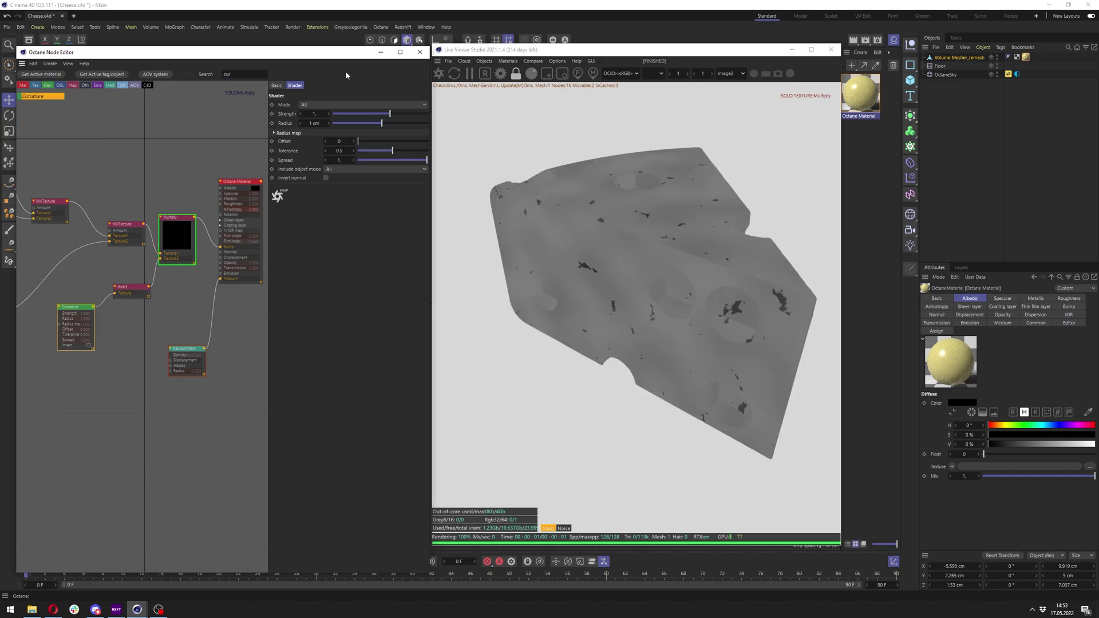
click(320, 105)
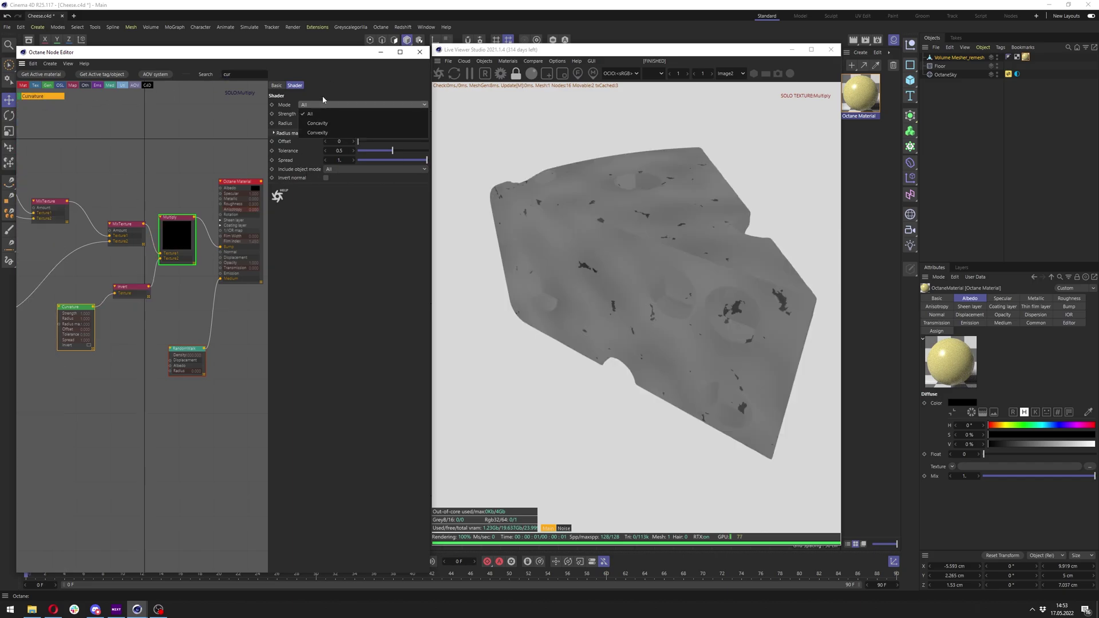
click(317, 124)
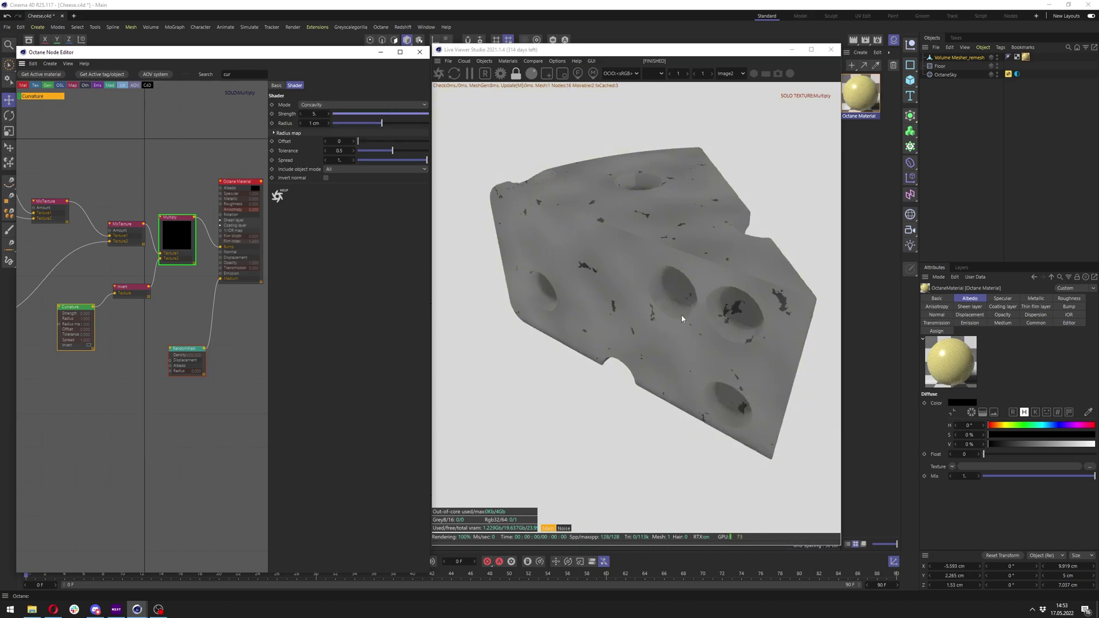
Step: Set the Curvature's radius to about 14 cm, its offset to 0.001 and its spread to about 0.94
drag(381, 123, 399, 123)
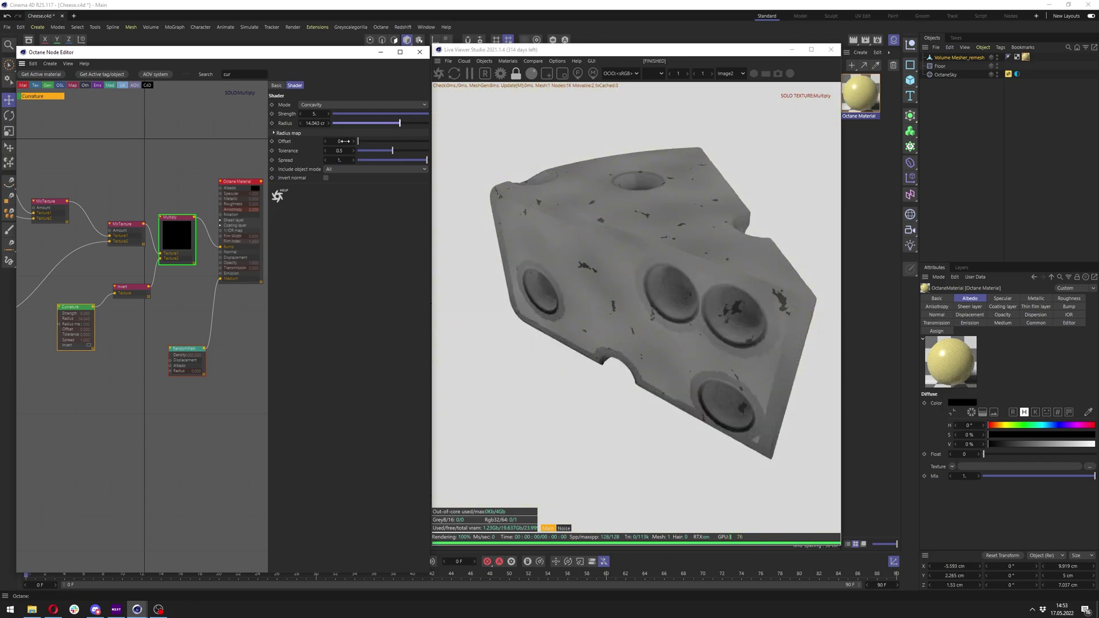
mouse_move(353, 141)
mouse_down()
mouse_move(373, 145)
mouse_move(345, 141)
mouse_up()
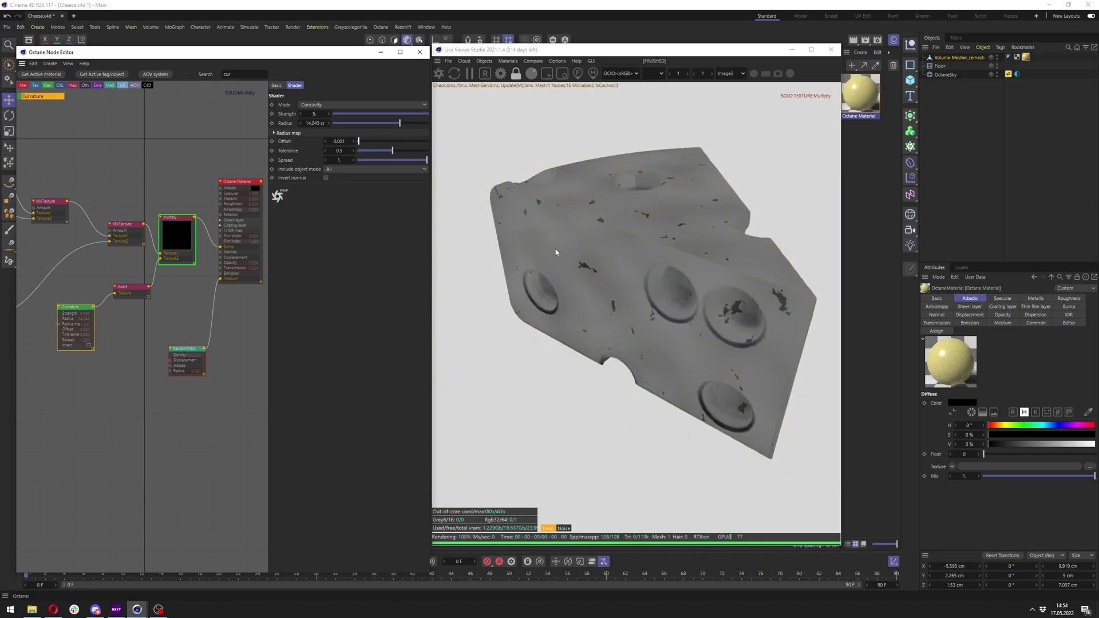
click(423, 160)
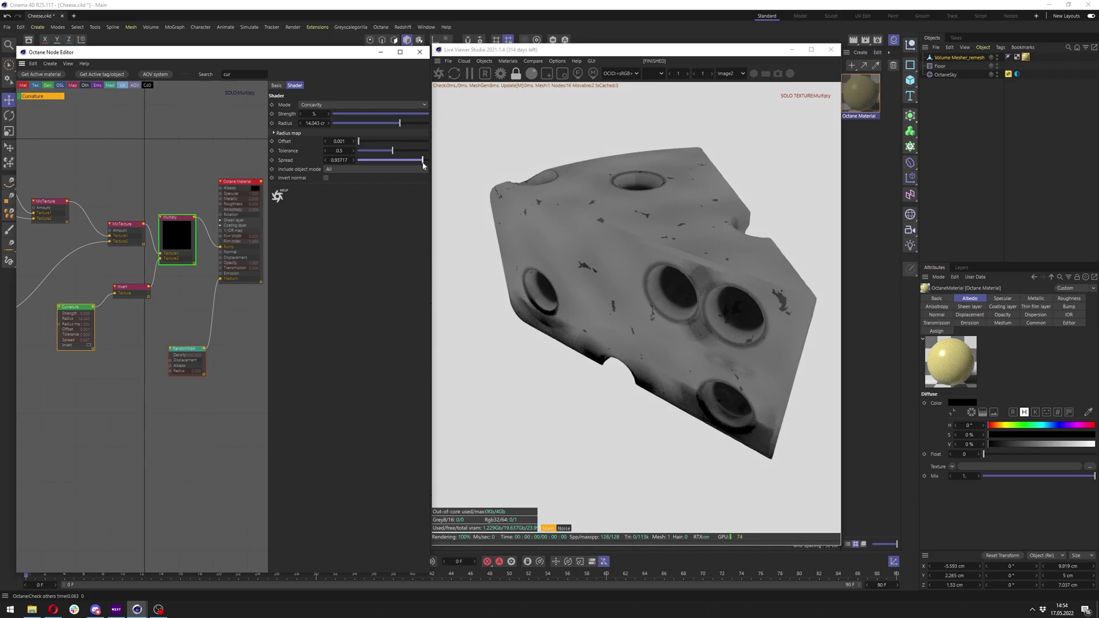
Step: Set the Curvature's include object mode to Self
click(352, 169)
click(351, 171)
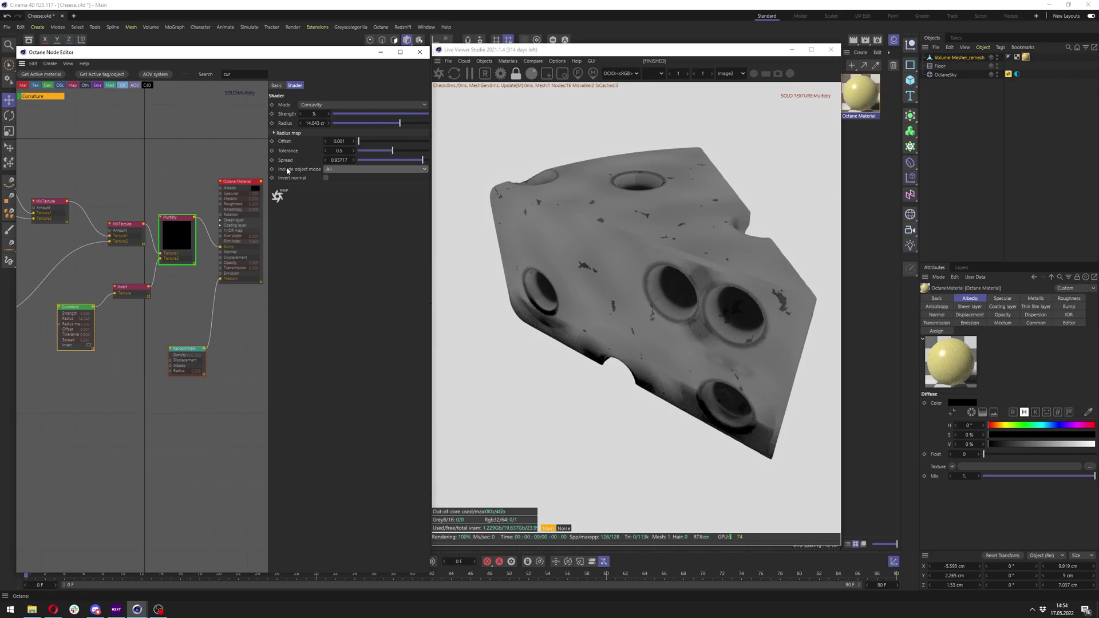
click(362, 171)
click(343, 190)
Step: Lower the Curvature's spread to about 0.86 and readjust its radius and offset to darken only the holes
click(423, 160)
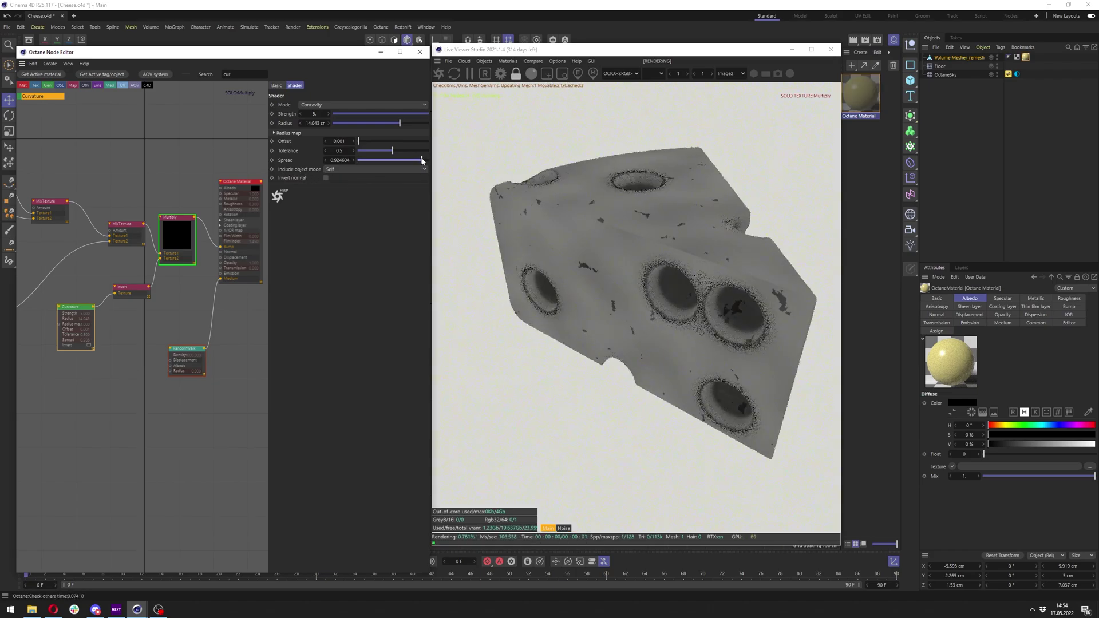
drag(422, 160, 418, 160)
click(374, 123)
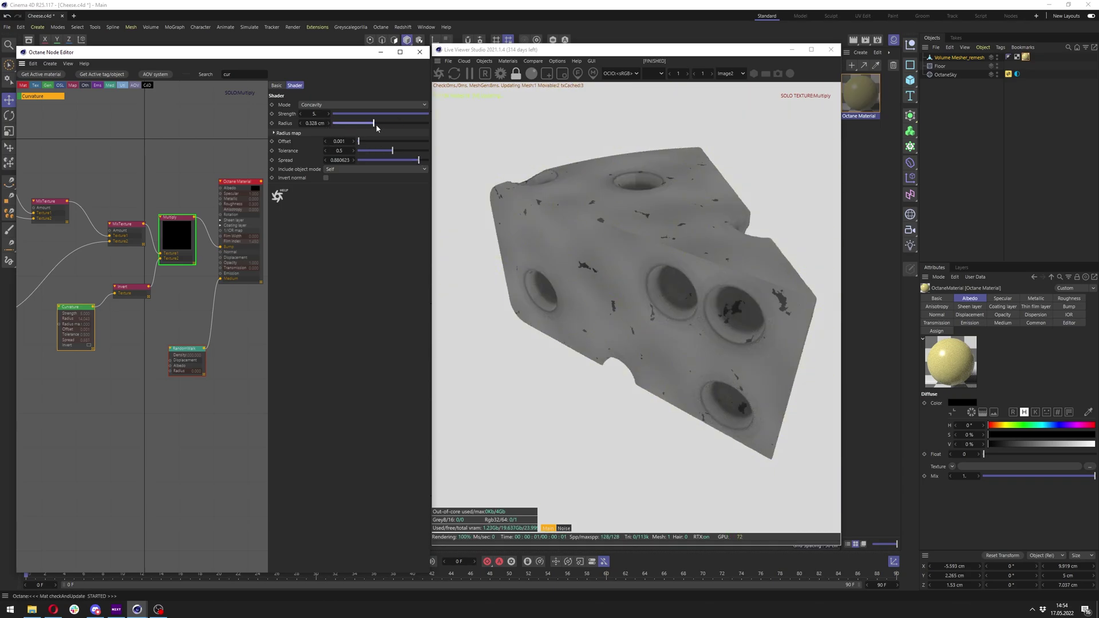
drag(374, 123, 360, 141)
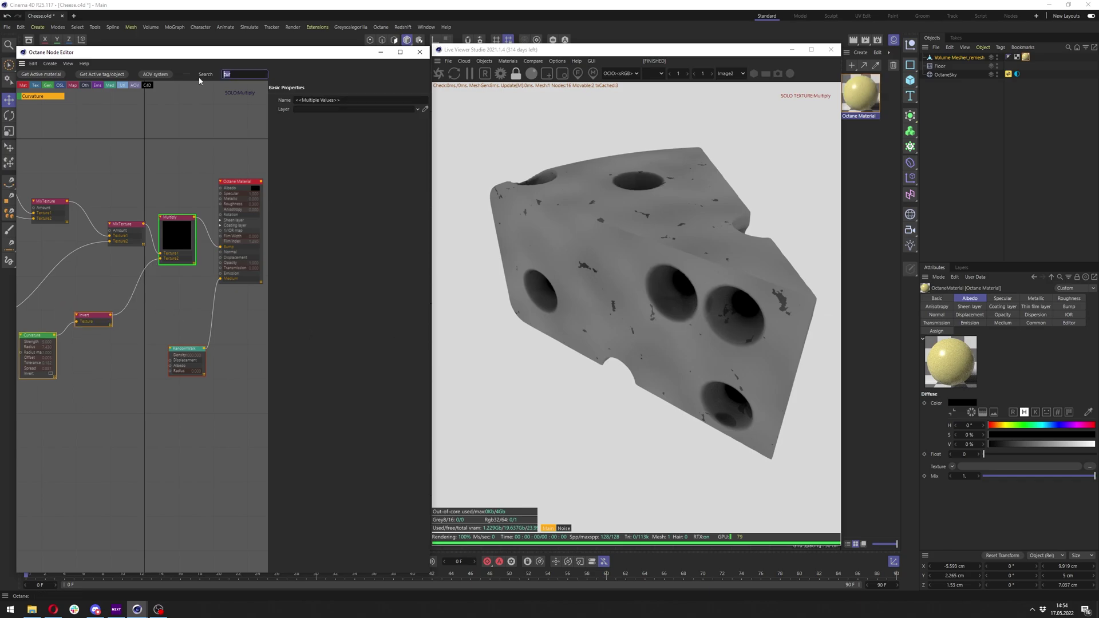
Step: Insert an Octane gradient between the Invert and Multiply nodes and bring its black and white knots close together past the middle
text(grad)
drag(40, 104, 131, 287)
drag(313, 186, 380, 188)
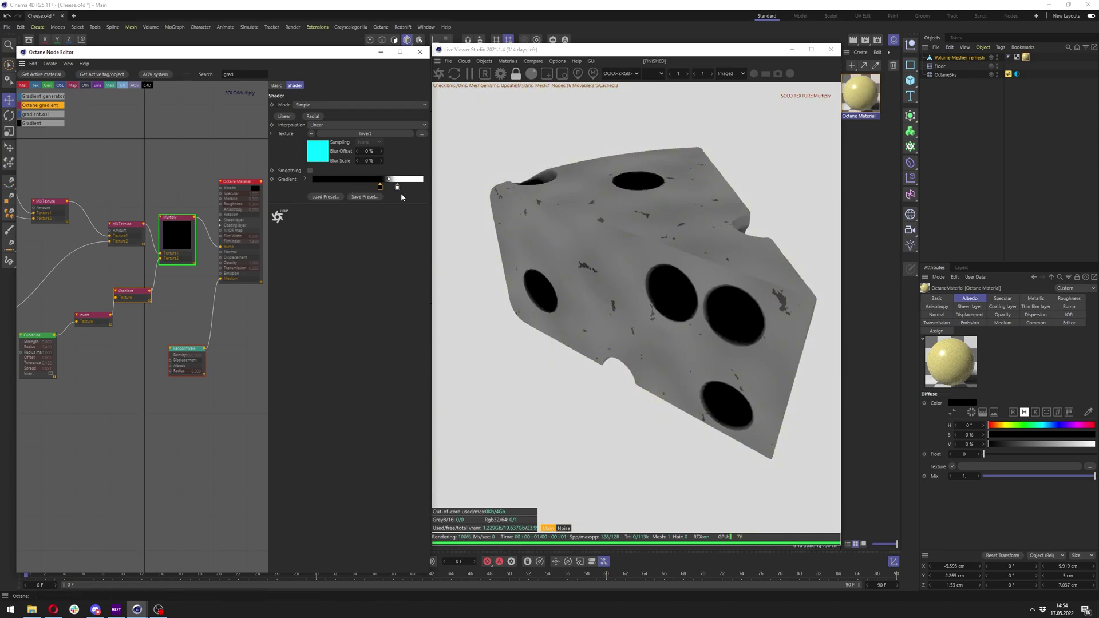
Step: Turn off the solo on the Multiply node to render the full cheese material again
right_click(173, 240)
click(193, 256)
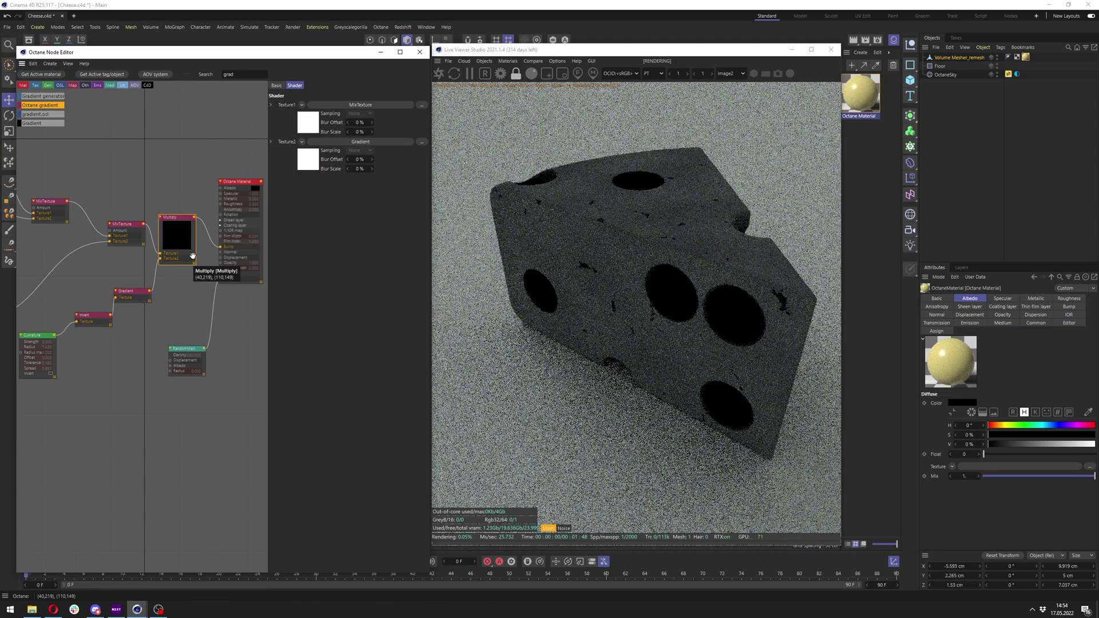